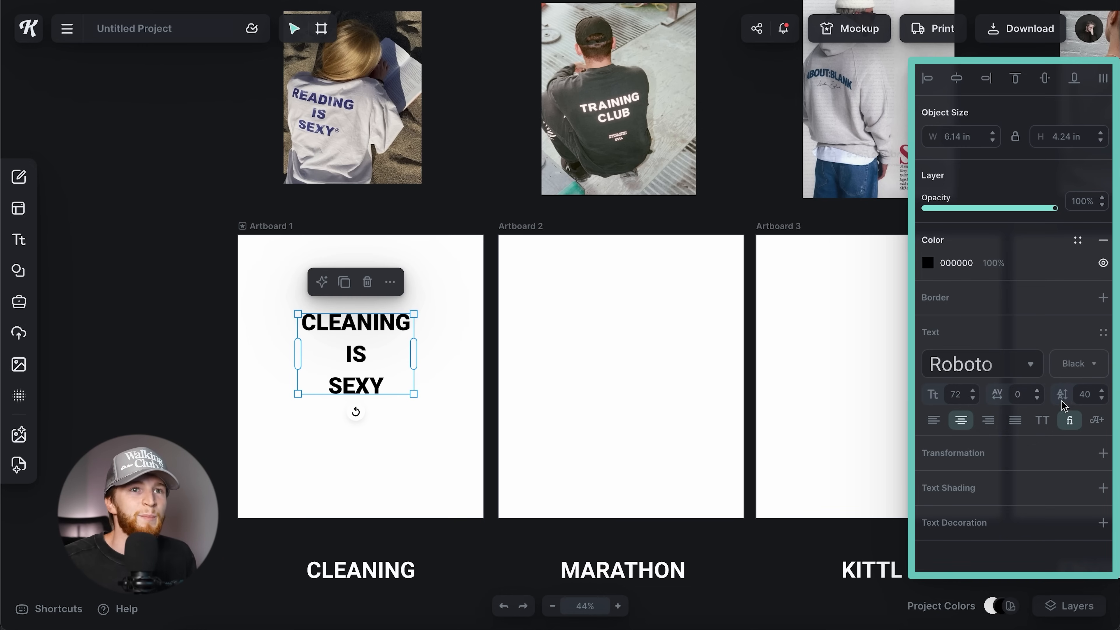
# Tighten the line height of the CLEANING IS SEXY text, first to 20 and finally to 15
pyautogui.click(1091, 397)
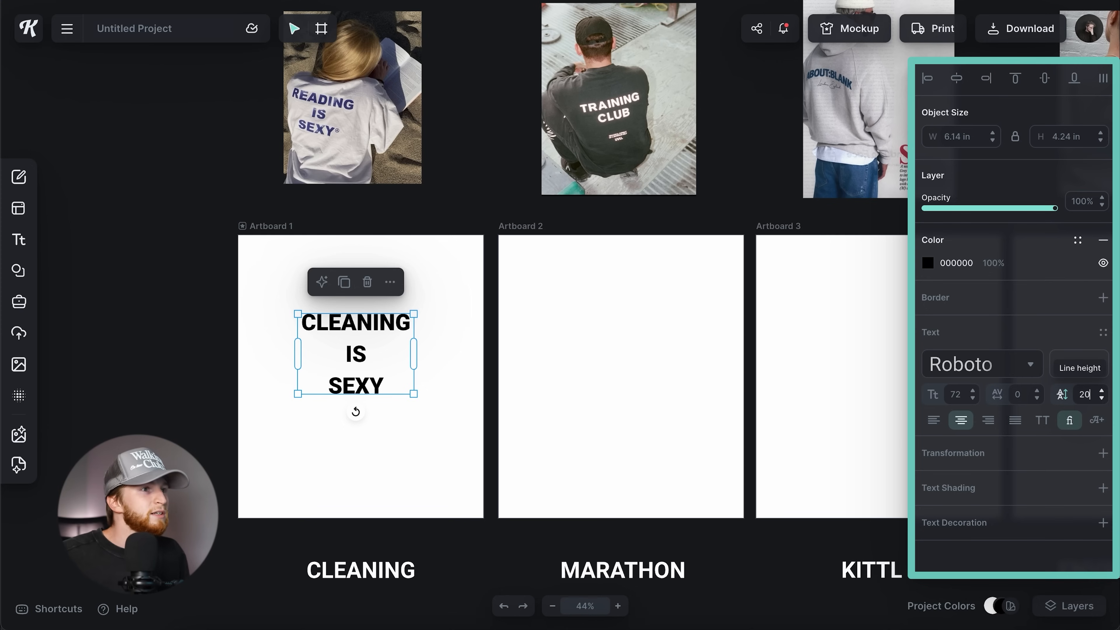
pyautogui.write('20')
pyautogui.press('Return')
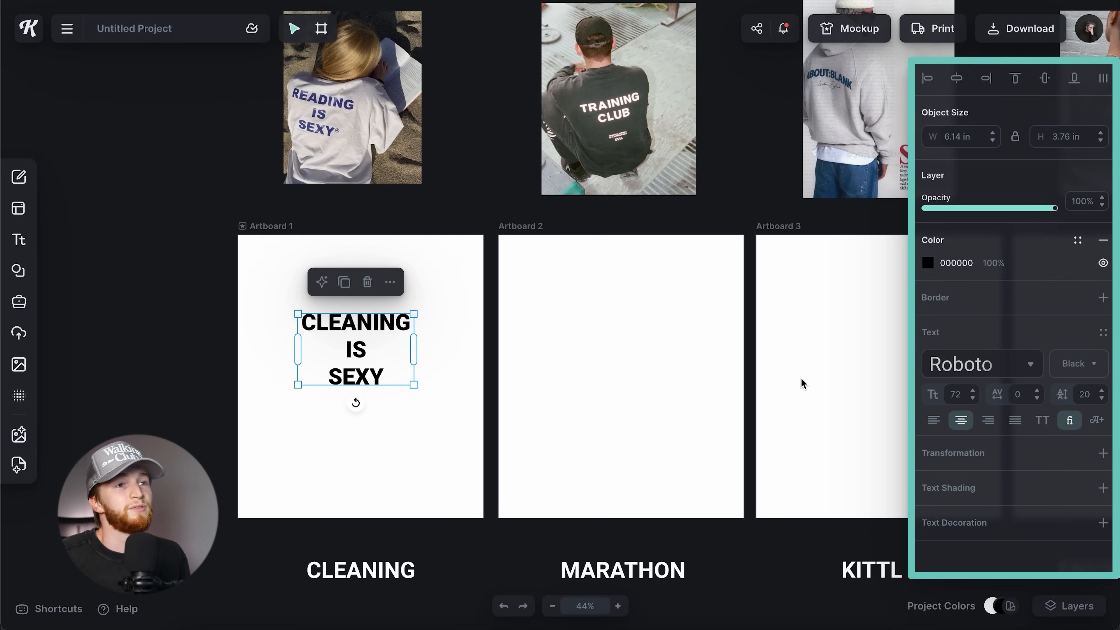
pyautogui.click(1089, 401)
pyautogui.write('1')
pyautogui.write('5')
# Enlarge the text to about 7.91 in wide with letter spacing 20 and move it to the middle of Artboard 1
pyautogui.moveTo(413, 383); pyautogui.dragTo(431, 392)
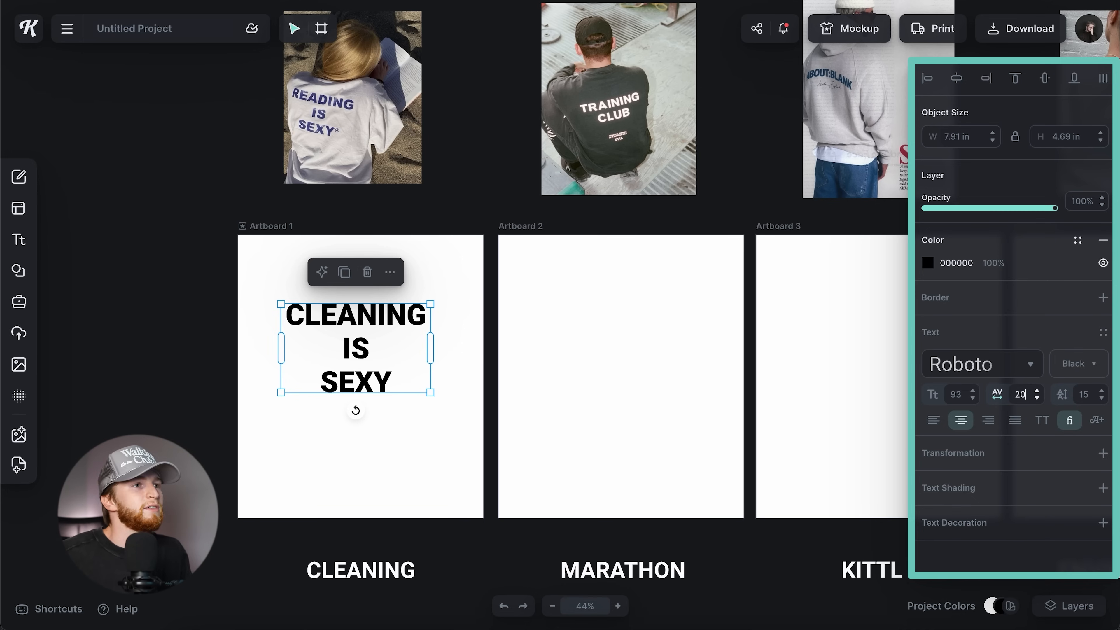
pyautogui.press('Return')
pyautogui.moveTo(353, 354); pyautogui.dragTo(366, 382)
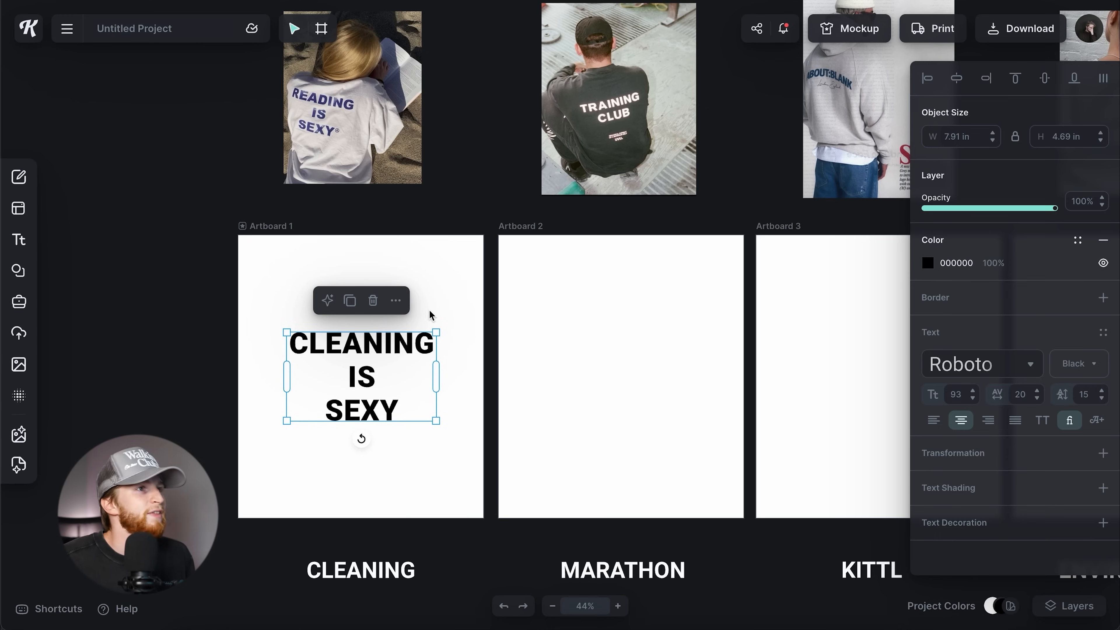
# Examine the small mark beside the word SEXY on the reference shirt and compare it with the Artboard 1 text
pyautogui.scroll(10, 334, 141)
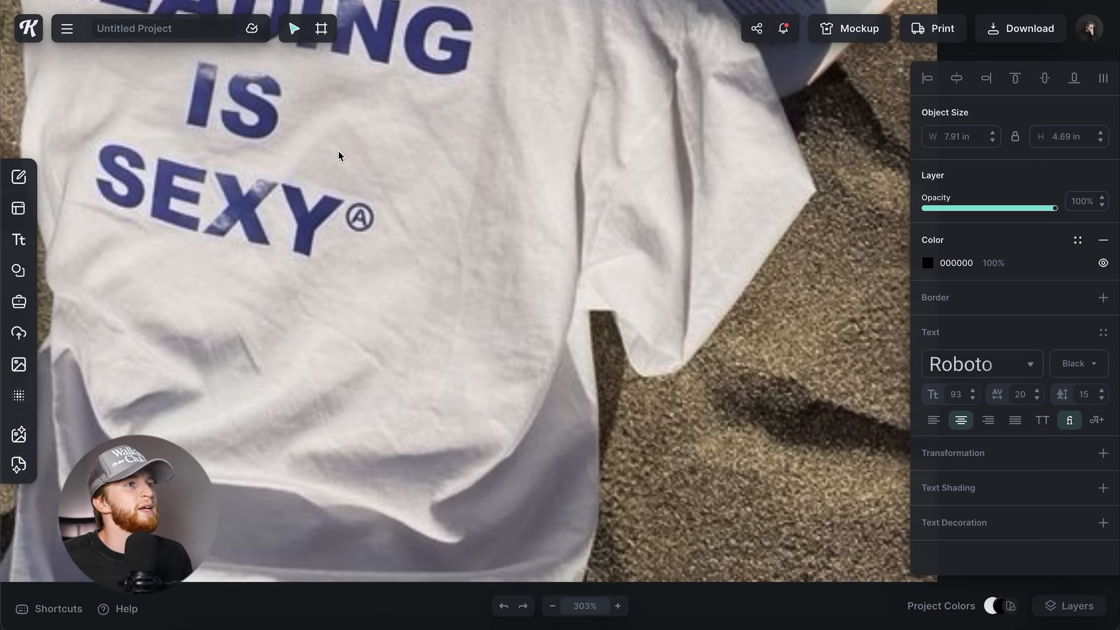
pyautogui.scroll(-8, 445, 394)
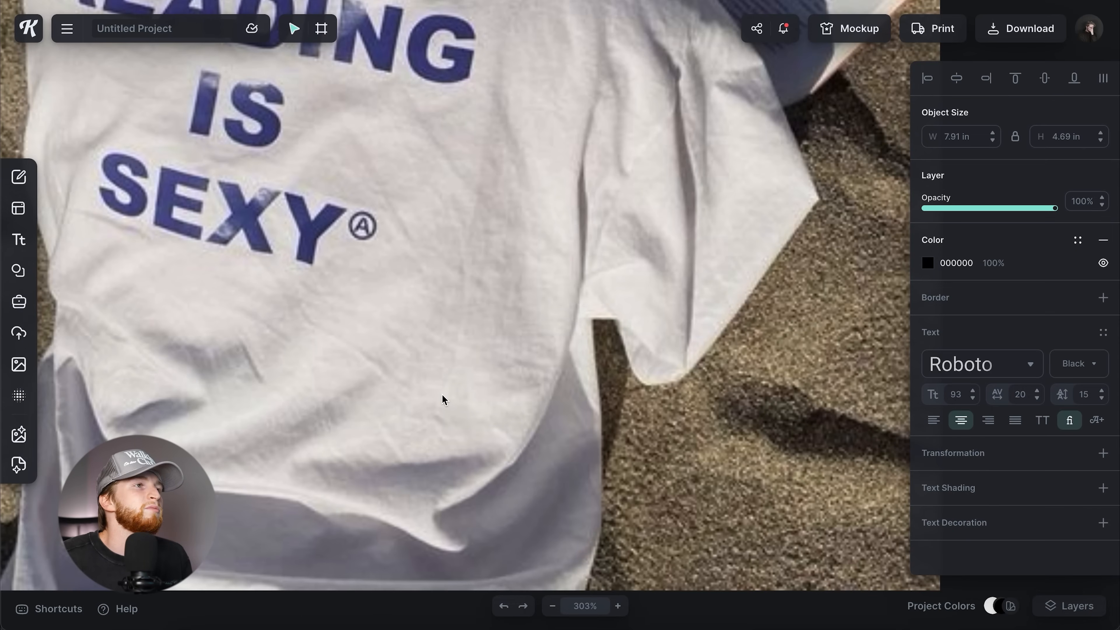
pyautogui.scroll(-2, 443, 394)
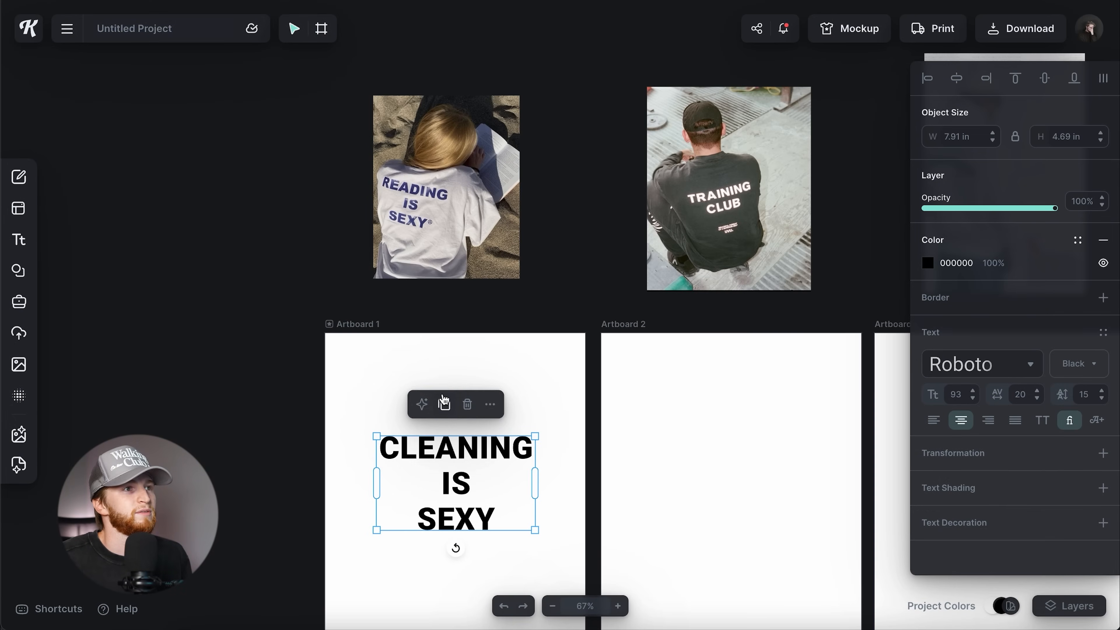
pyautogui.click(565, 505)
pyautogui.scroll(2, 432, 509)
pyautogui.click(454, 478)
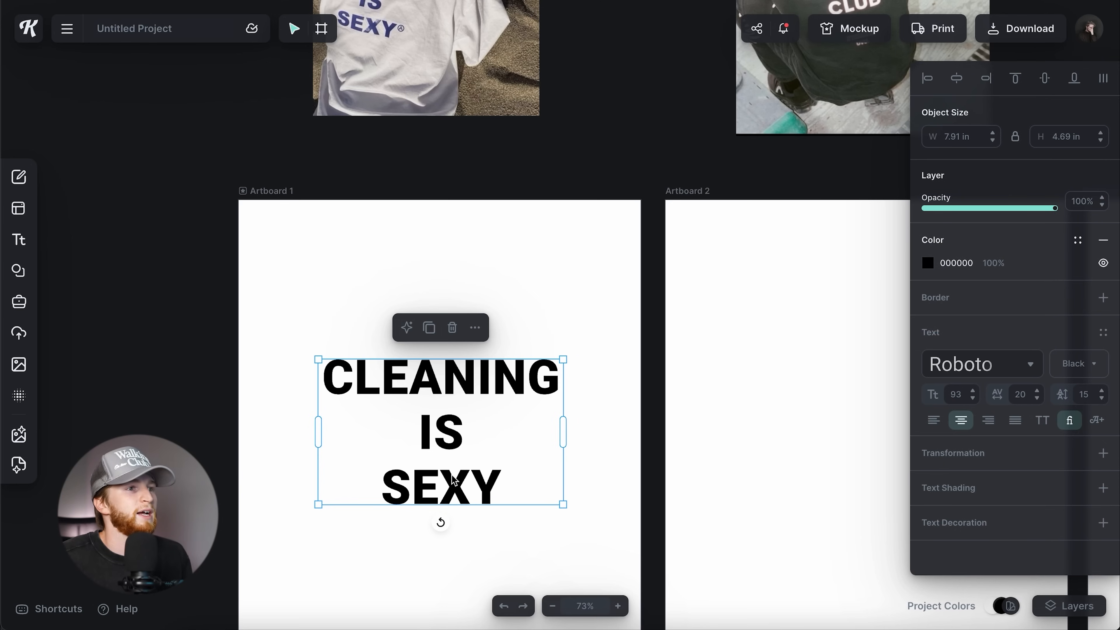
pyautogui.press('Escape')
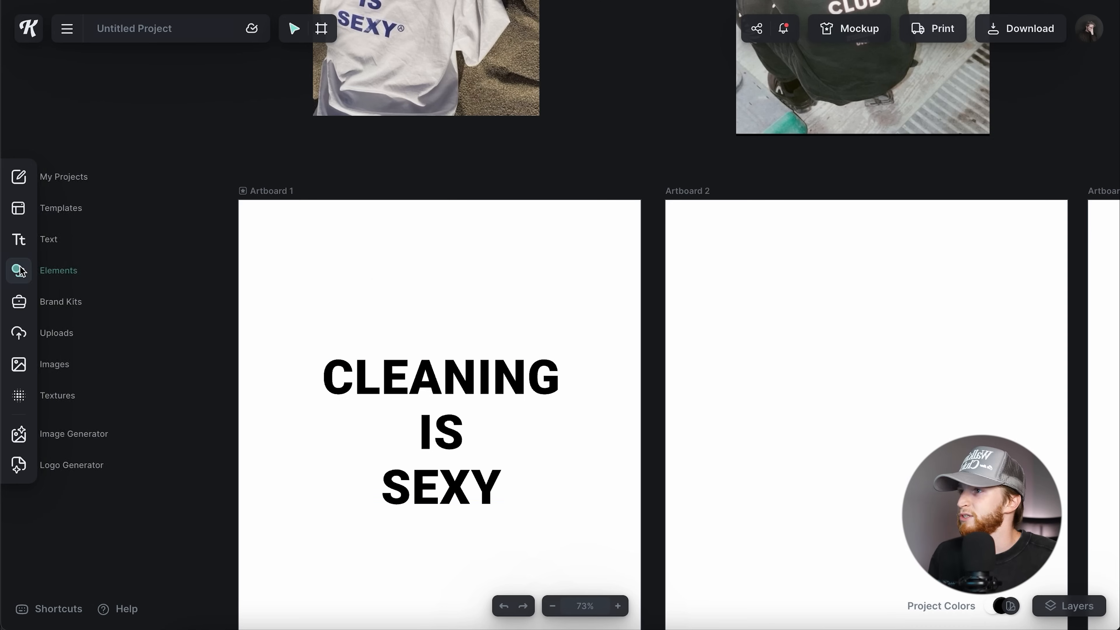
# Add a basic circle shape, scale it down to 1.00 in and place it beside the top of the Y in SEXY
pyautogui.click(18, 270)
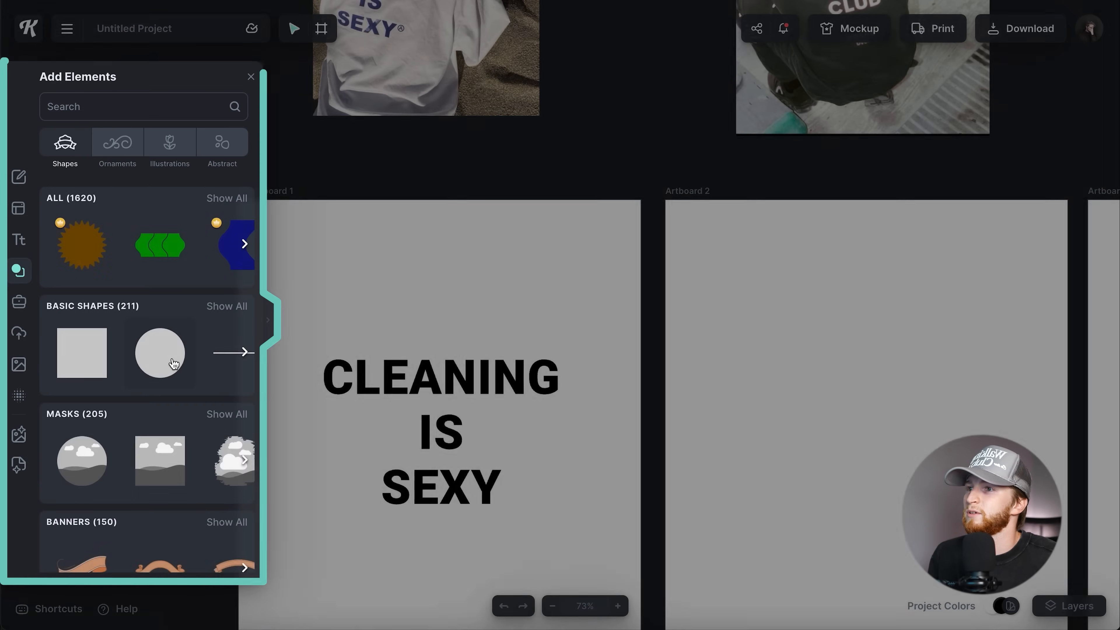
pyautogui.click(174, 364)
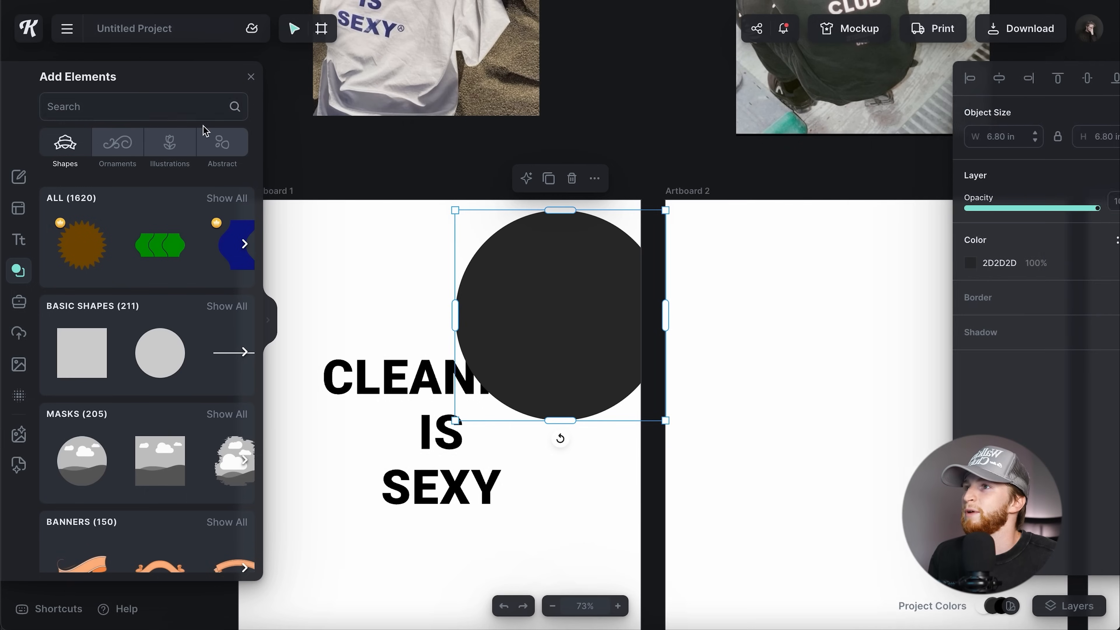
pyautogui.click(274, 95)
pyautogui.click(609, 371)
pyautogui.moveTo(662, 425); pyautogui.dragTo(512, 484)
pyautogui.scroll(10, 512, 483)
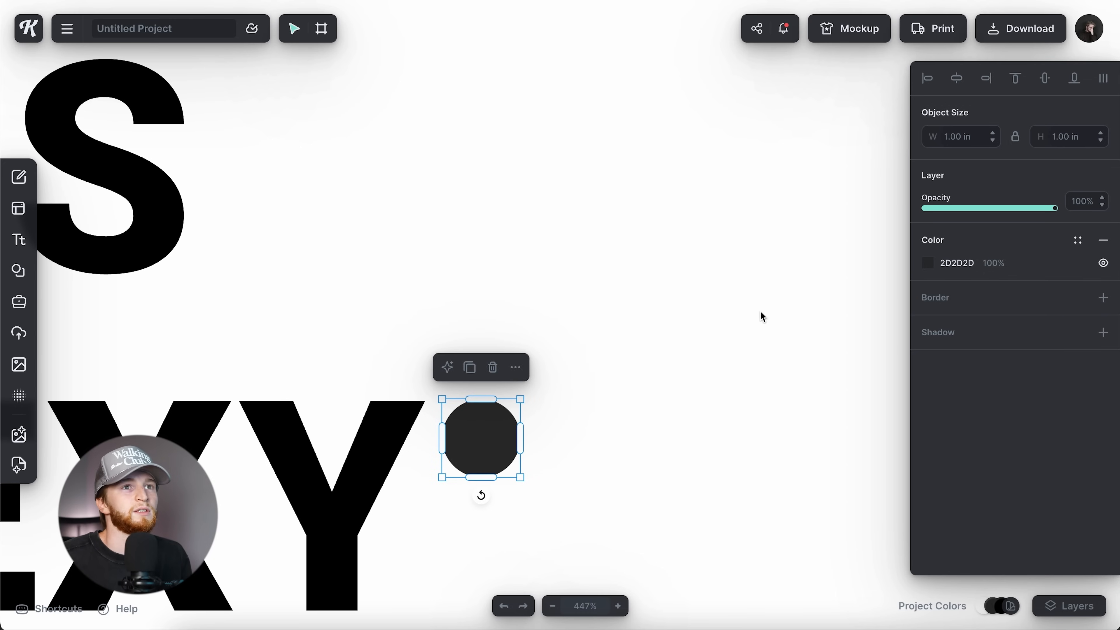
# Remove the circle's fill and give it a black border with a weight of 1.80
pyautogui.click(935, 270)
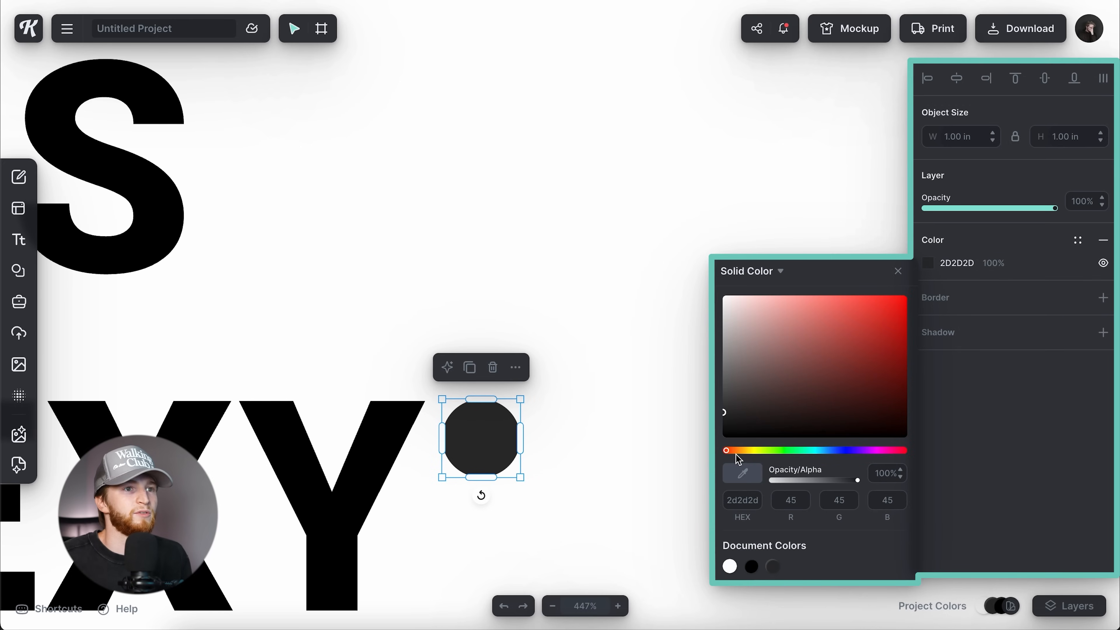
pyautogui.click(1103, 240)
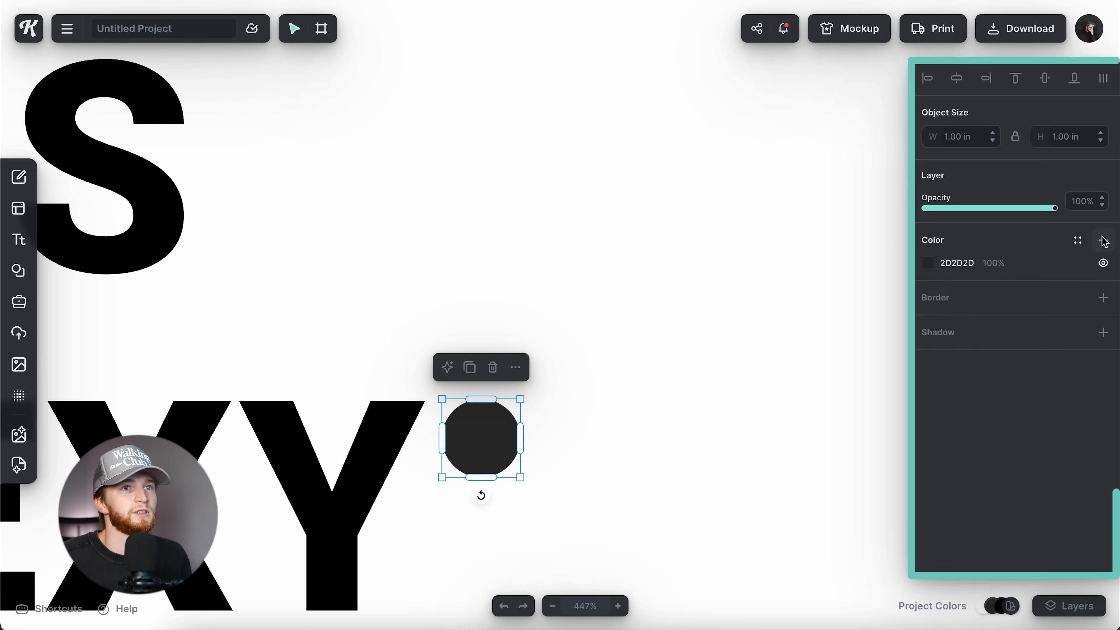
pyautogui.click(1027, 286)
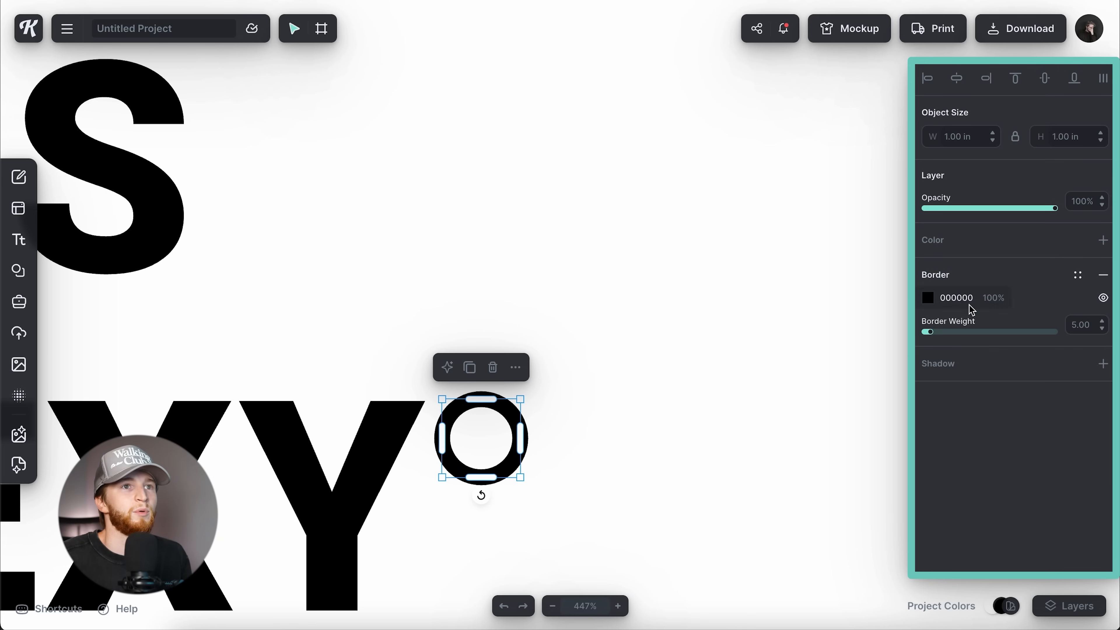
pyautogui.moveTo(930, 333); pyautogui.dragTo(924, 334)
pyautogui.moveTo(518, 432); pyautogui.dragTo(524, 431)
pyautogui.scroll(-4, 790, 296)
pyautogui.click(790, 296)
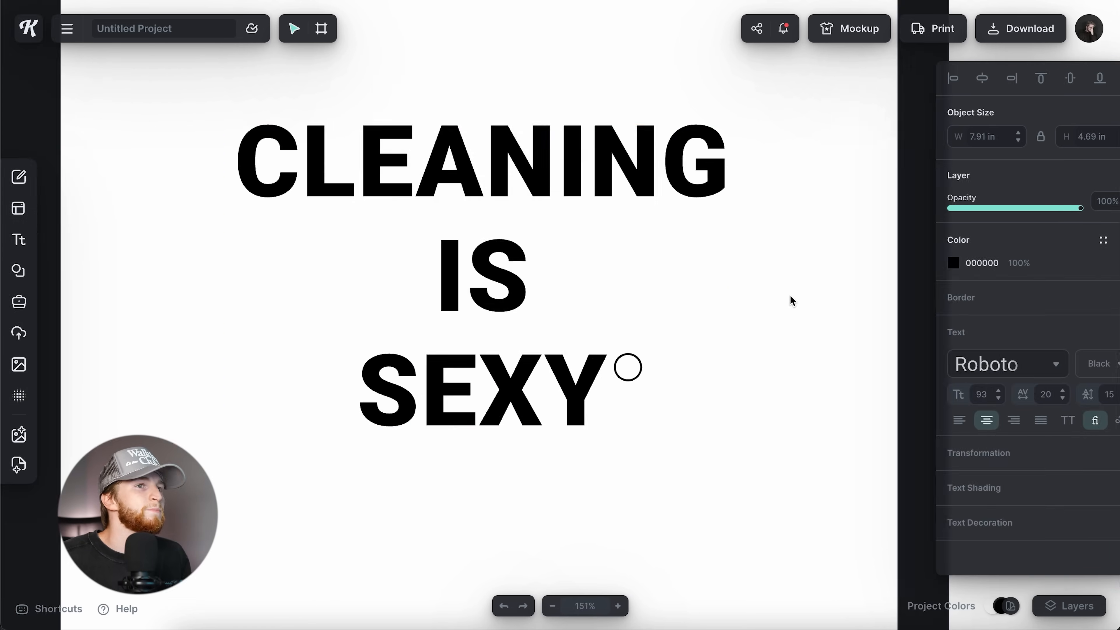
# Compare the circle with the mark on the reference shirt and thicken its border weight to 2.20
pyautogui.scroll(-3, 790, 295)
pyautogui.scroll(8, 790, 296)
pyautogui.scroll(3, 789, 299)
pyautogui.hscroll(-1, 785, 295)
pyautogui.scroll(-8, 627, 260)
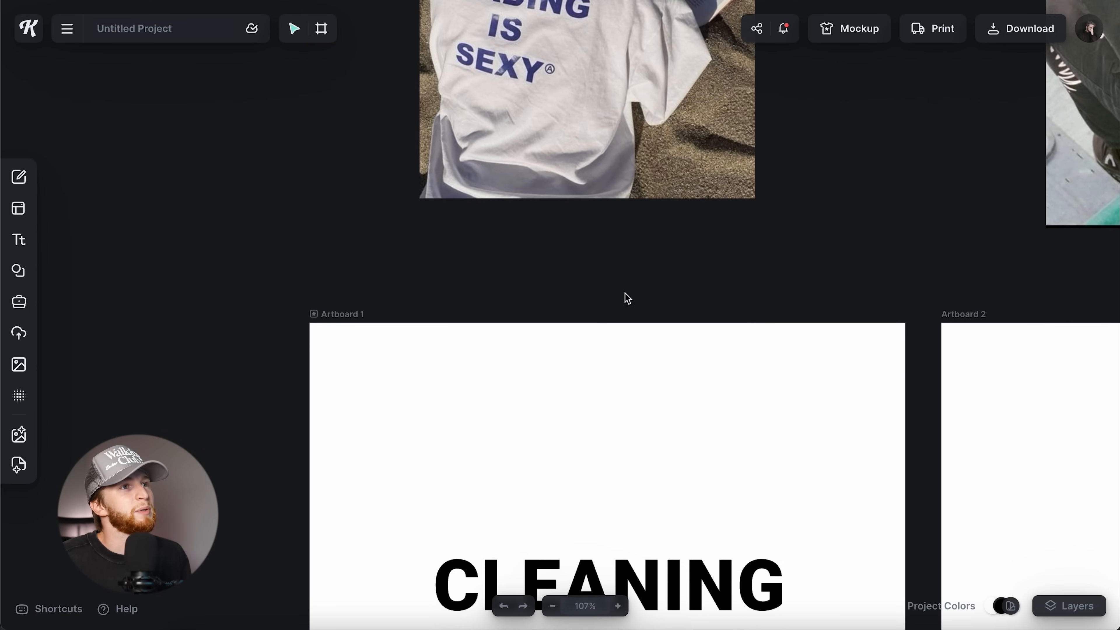
pyautogui.scroll(10, 725, 471)
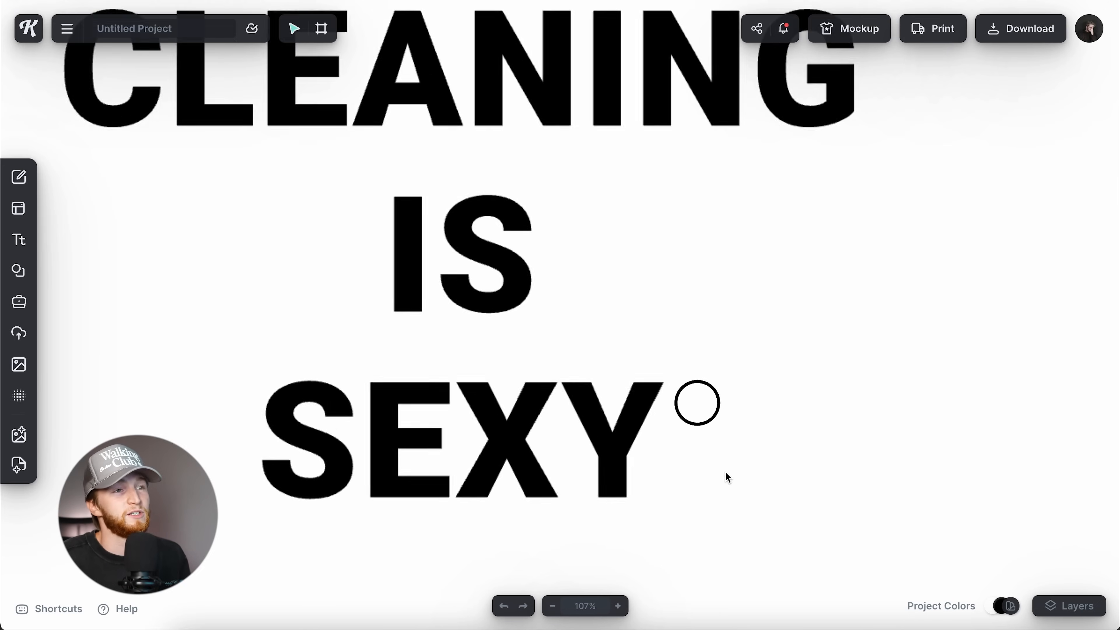
pyautogui.click(722, 440)
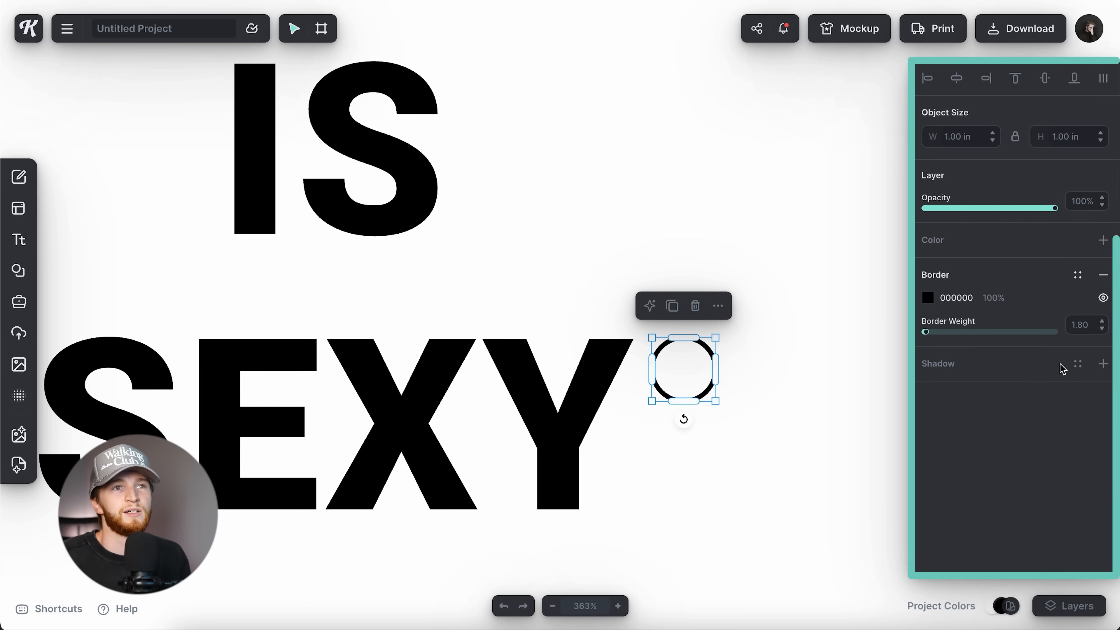
pyautogui.moveTo(926, 333); pyautogui.dragTo(927, 334)
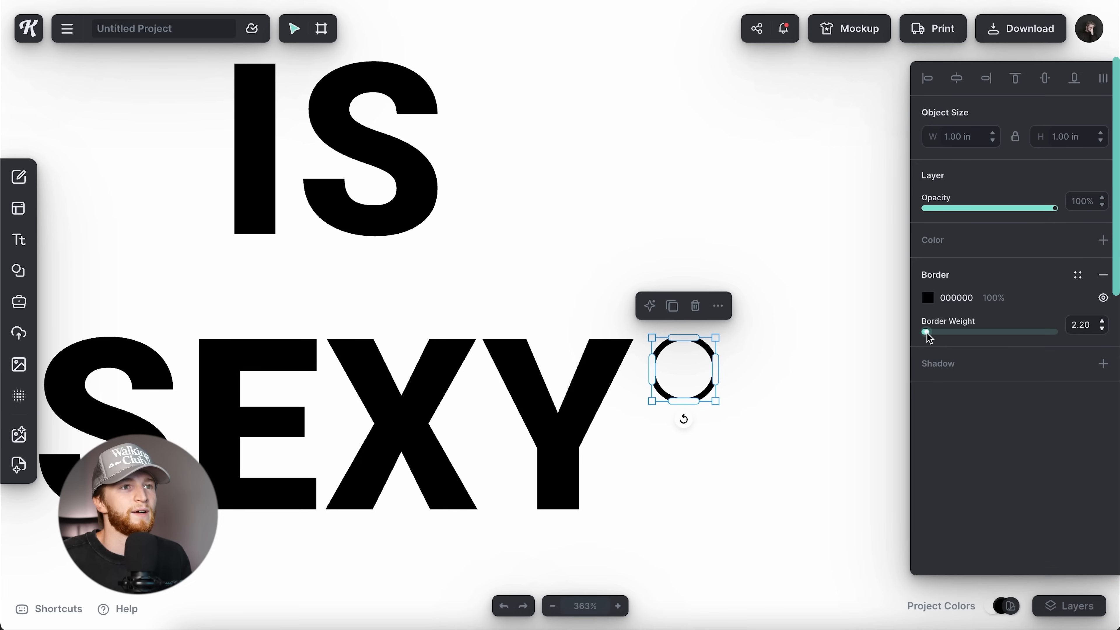
pyautogui.click(831, 373)
# Add a new text object reading "A" near the circle and set its Roboto weight to Black
pyautogui.hscroll(3, 832, 372)
pyautogui.press('t')
pyautogui.click(715, 384)
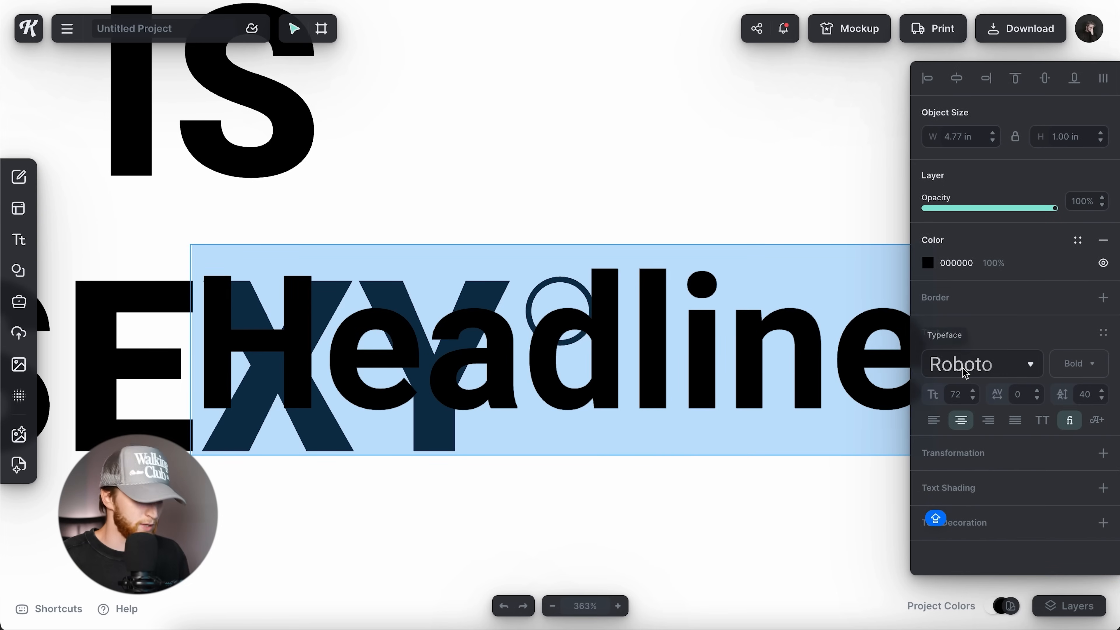
pyautogui.write('A')
pyautogui.click(1078, 364)
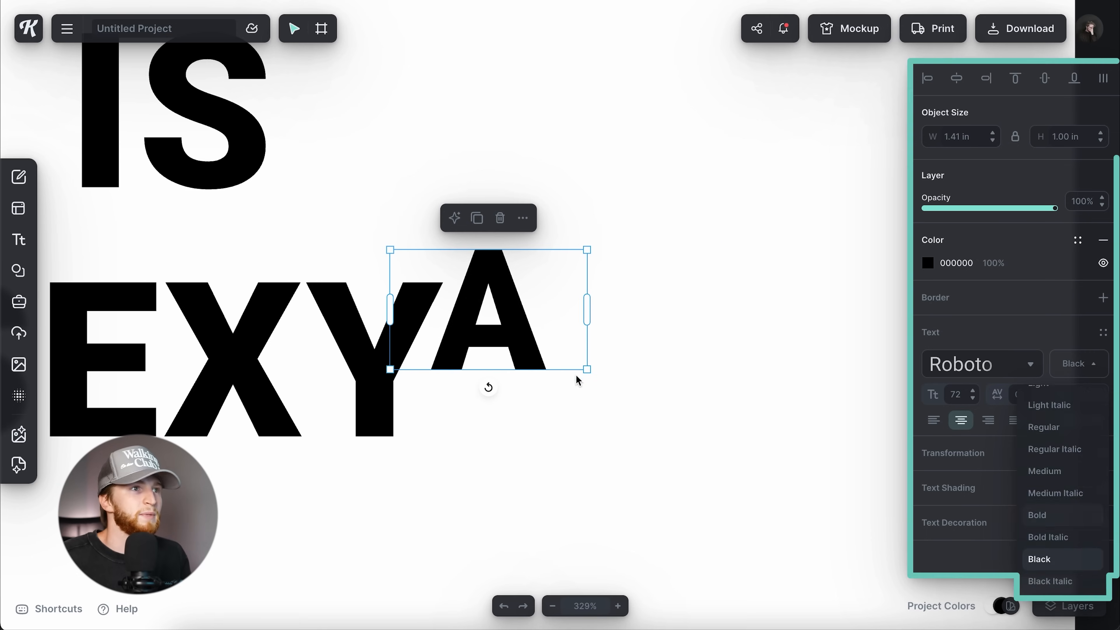
pyautogui.click(1027, 557)
# Scale the letter A down and position it inside the circle beside SEXY
pyautogui.click(585, 368)
pyautogui.click(501, 328)
pyautogui.moveTo(587, 373); pyautogui.dragTo(529, 328)
pyautogui.click(563, 296)
pyautogui.hscroll(-2, 557, 323)
pyautogui.scroll(5, 557, 324)
pyautogui.click(557, 324)
pyautogui.click(704, 329)
# Thicken the border weight of the circle around the A to 2.50
pyautogui.scroll(-10, 704, 329)
pyautogui.hscroll(2, 705, 329)
pyautogui.scroll(-3, 704, 329)
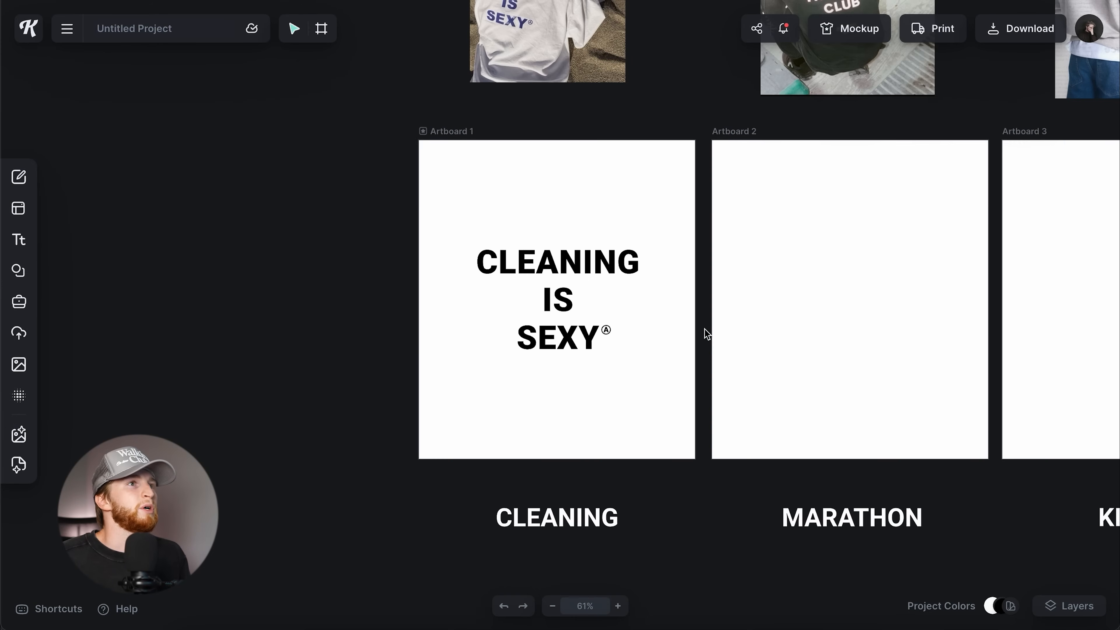
pyautogui.scroll(3, 623, 380)
pyautogui.hscroll(-2, 623, 379)
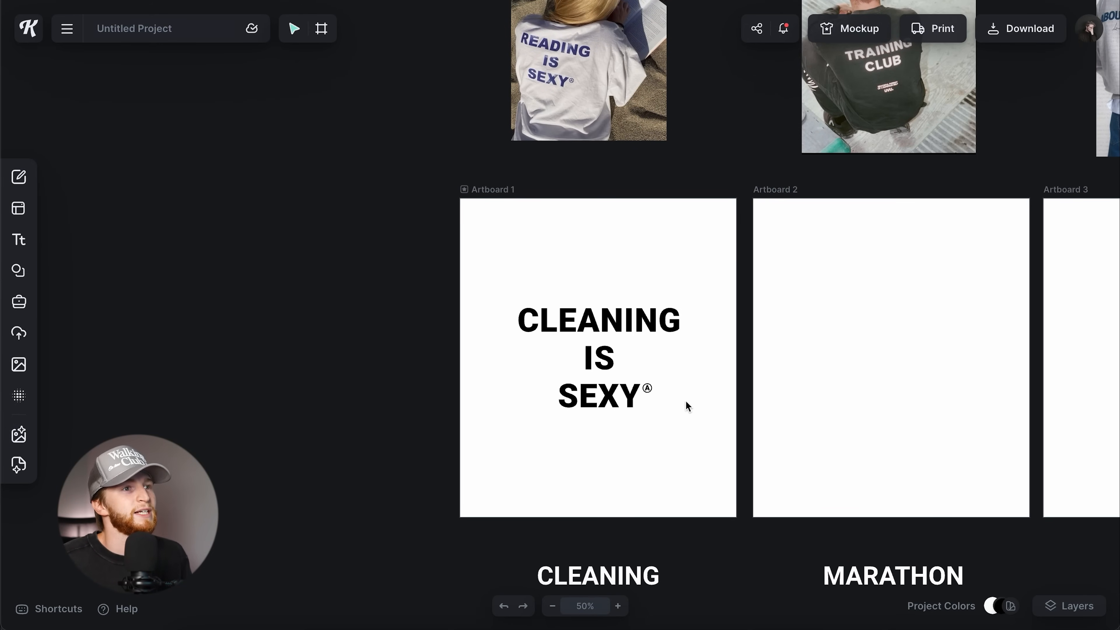
pyautogui.scroll(10, 686, 401)
pyautogui.click(619, 360)
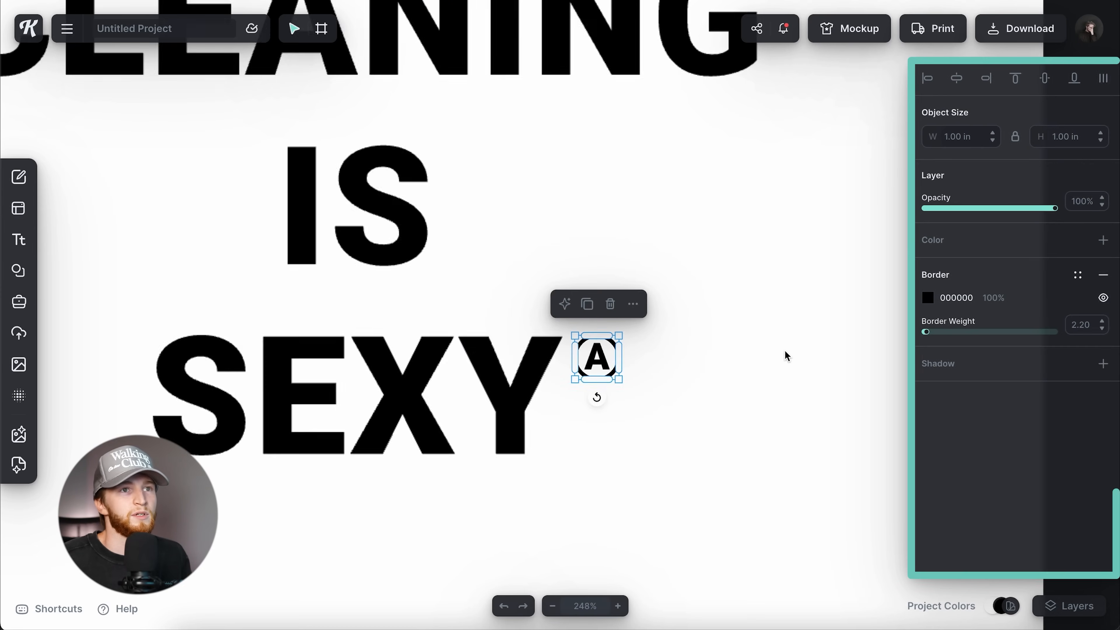
pyautogui.scroll(3, 787, 356)
pyautogui.moveTo(926, 331); pyautogui.dragTo(929, 337)
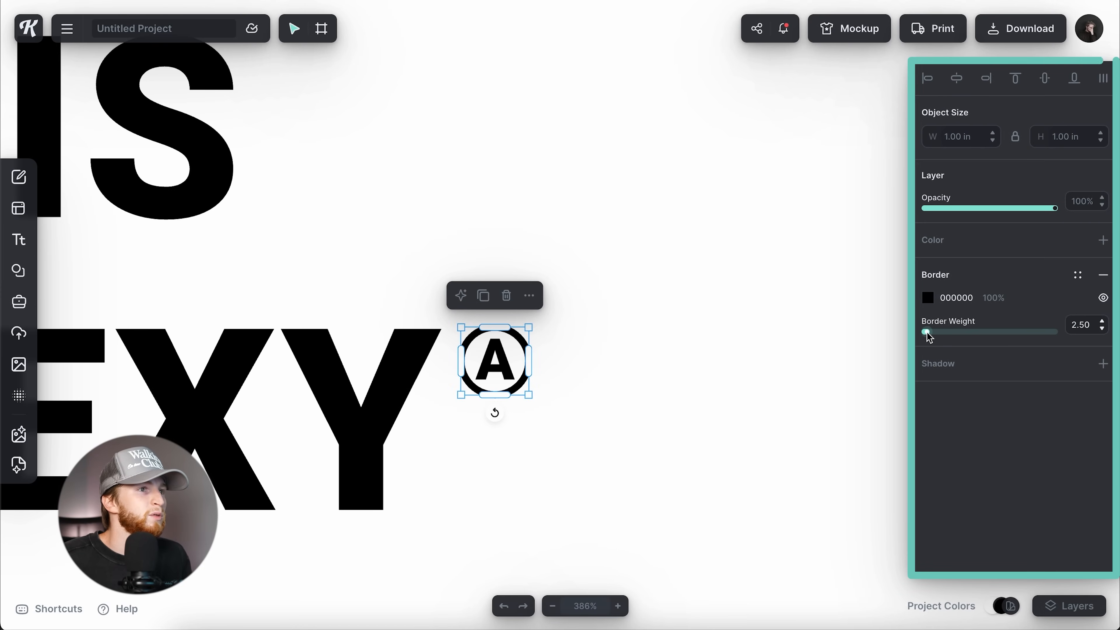
pyautogui.click(740, 320)
# Place a copy of the CLEANING IS SEXY text in the middle of Artboard 2
pyautogui.scroll(-10, 737, 320)
pyautogui.hscroll(3, 737, 320)
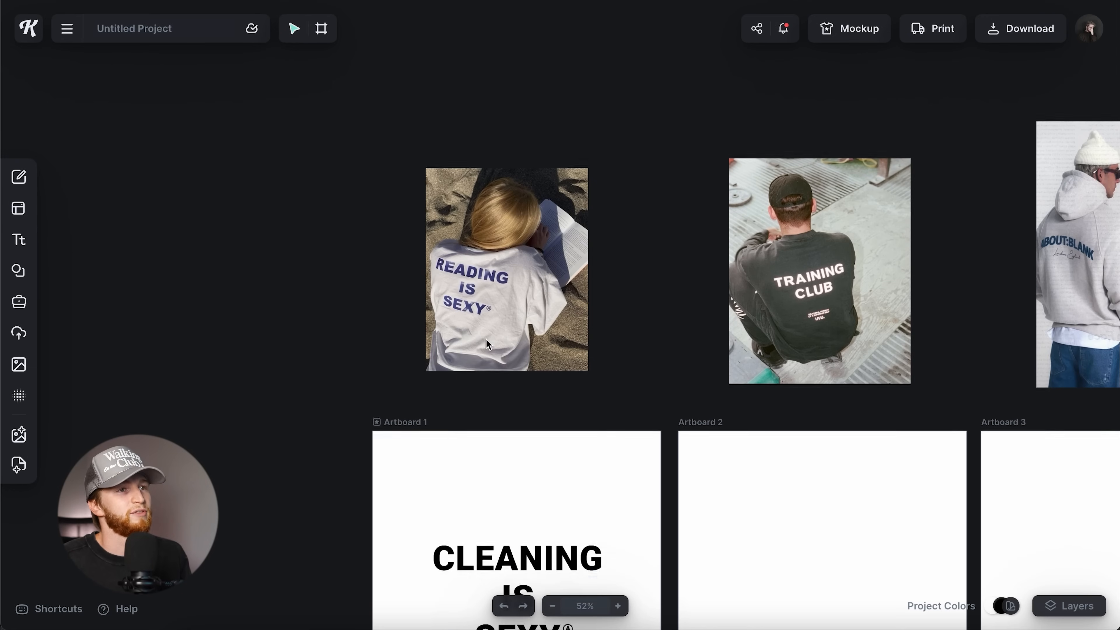
pyautogui.scroll(-3, 489, 340)
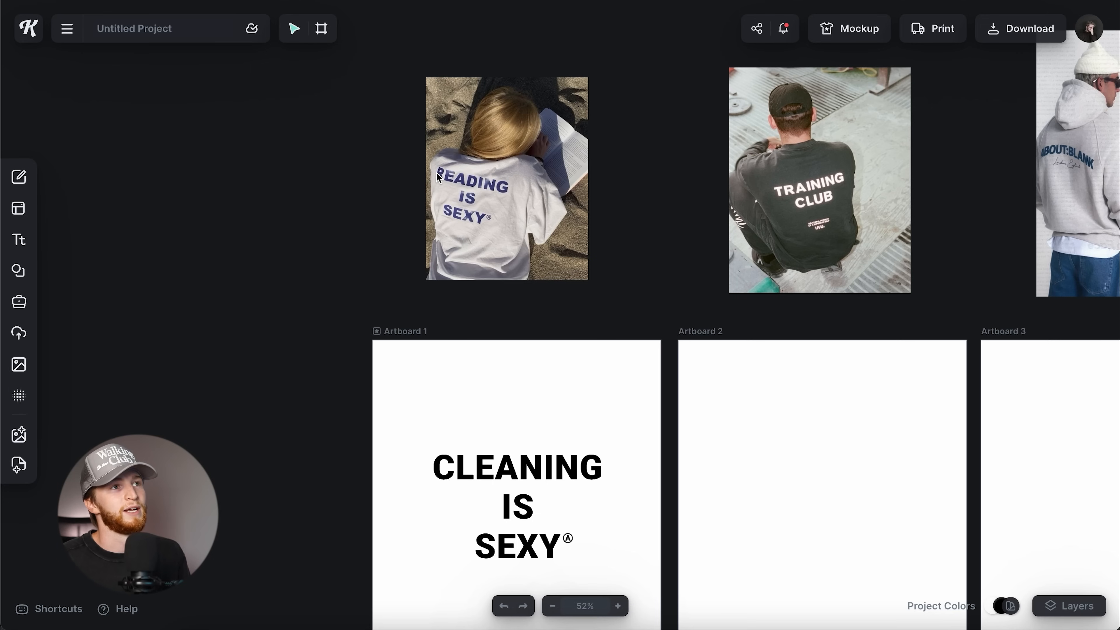
pyautogui.scroll(-5, 487, 329)
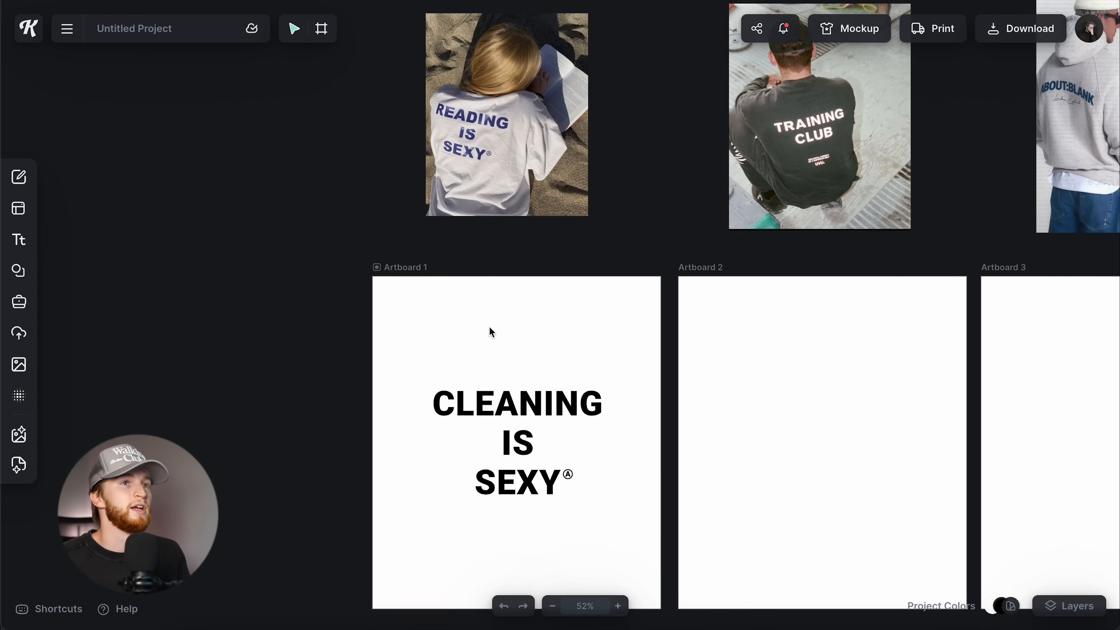
pyautogui.hscroll(4, 488, 329)
pyautogui.scroll(2, 373, 281)
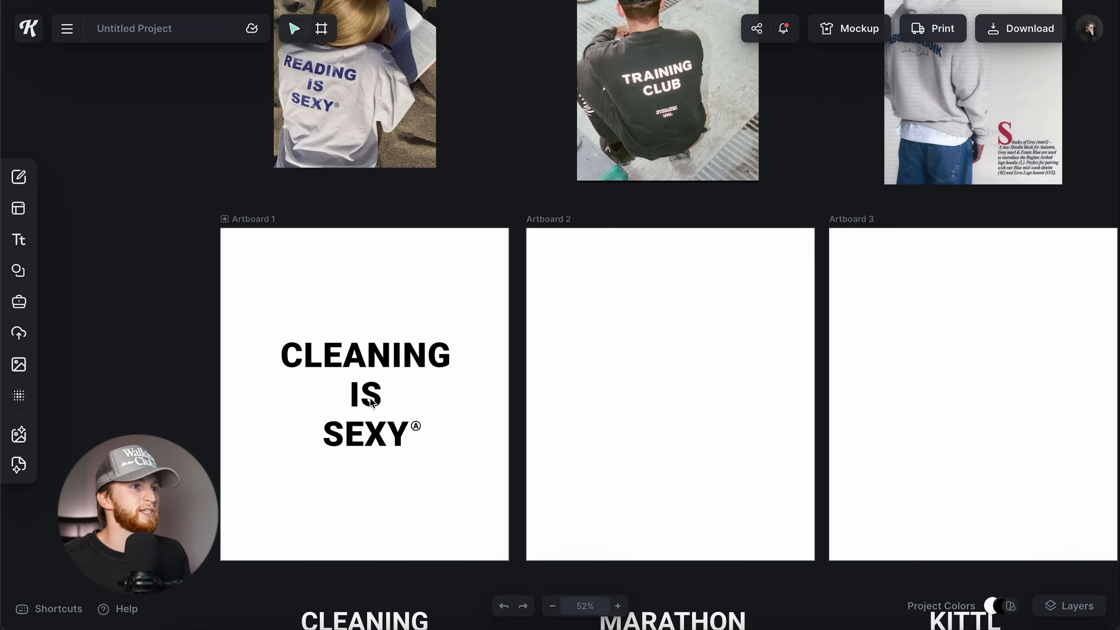
pyautogui.moveTo(368, 402); pyautogui.dragTo(648, 410)
# Replace the copied text on Artboard 2 with MARATHON CLUB on two lines and move it up on the artboard
pyautogui.scroll(10, 675, 76)
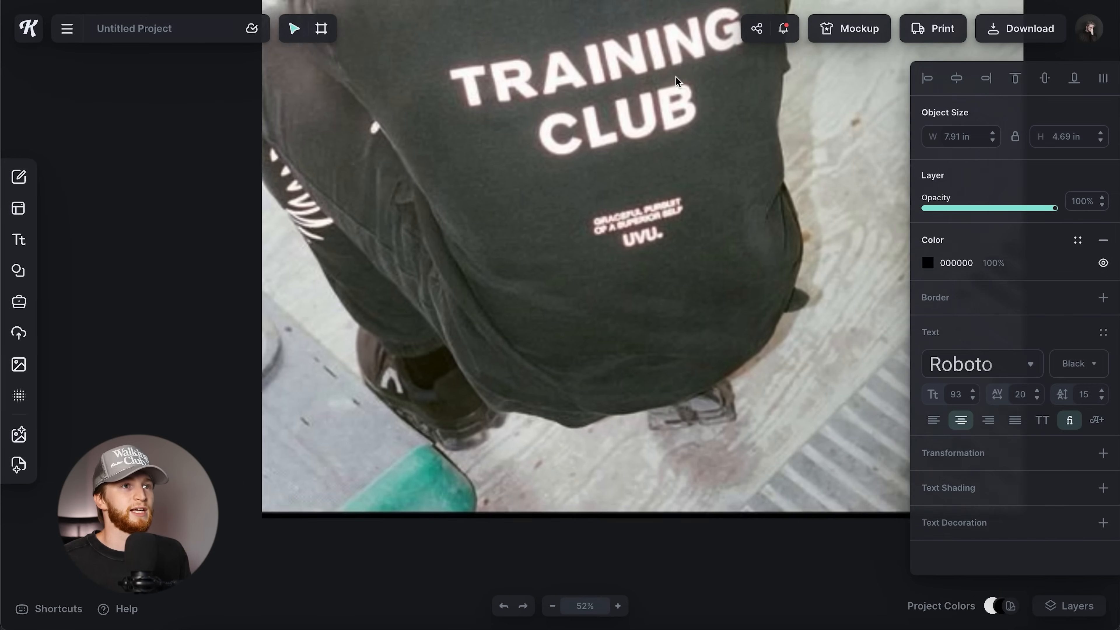
pyautogui.scroll(1, 668, 107)
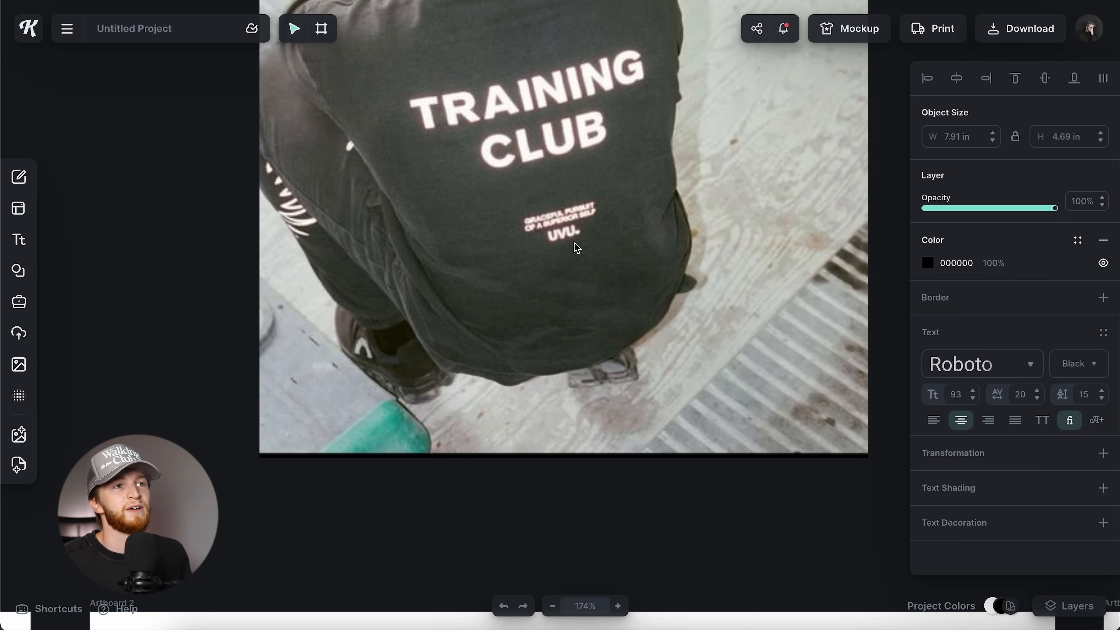
pyautogui.scroll(-10, 574, 243)
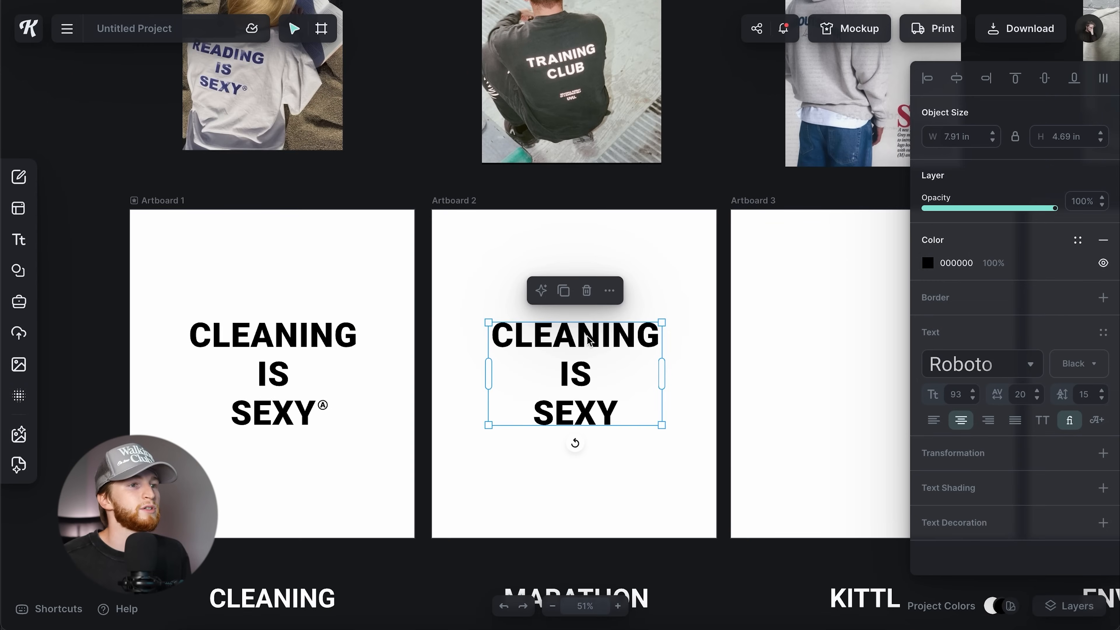
pyautogui.scroll(-2, 587, 340)
pyautogui.click(609, 539)
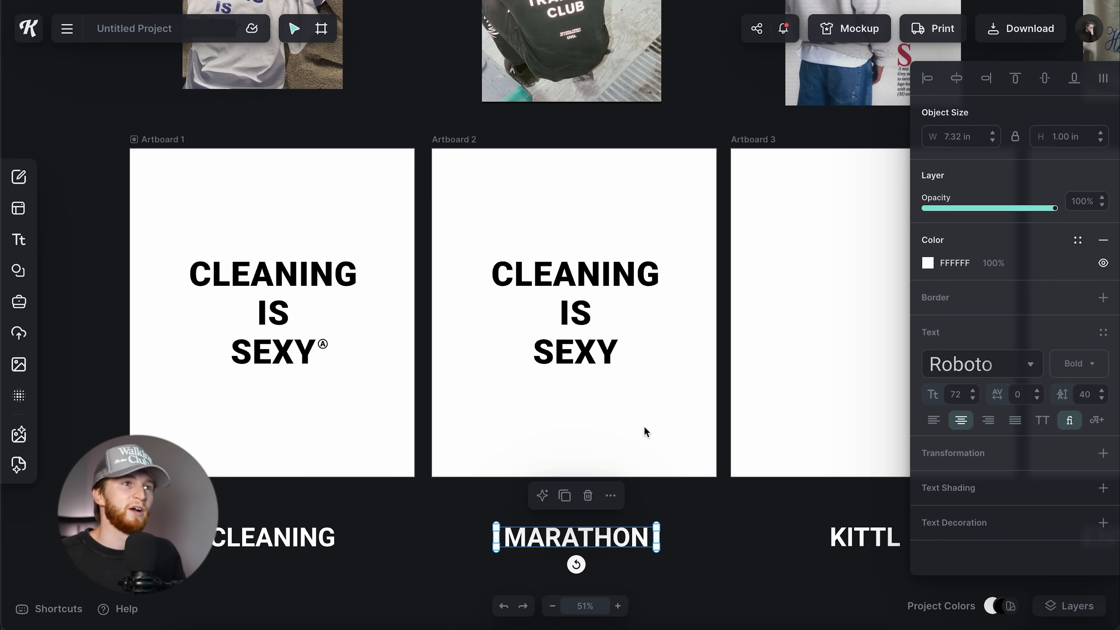
pyautogui.doubleClick(573, 278)
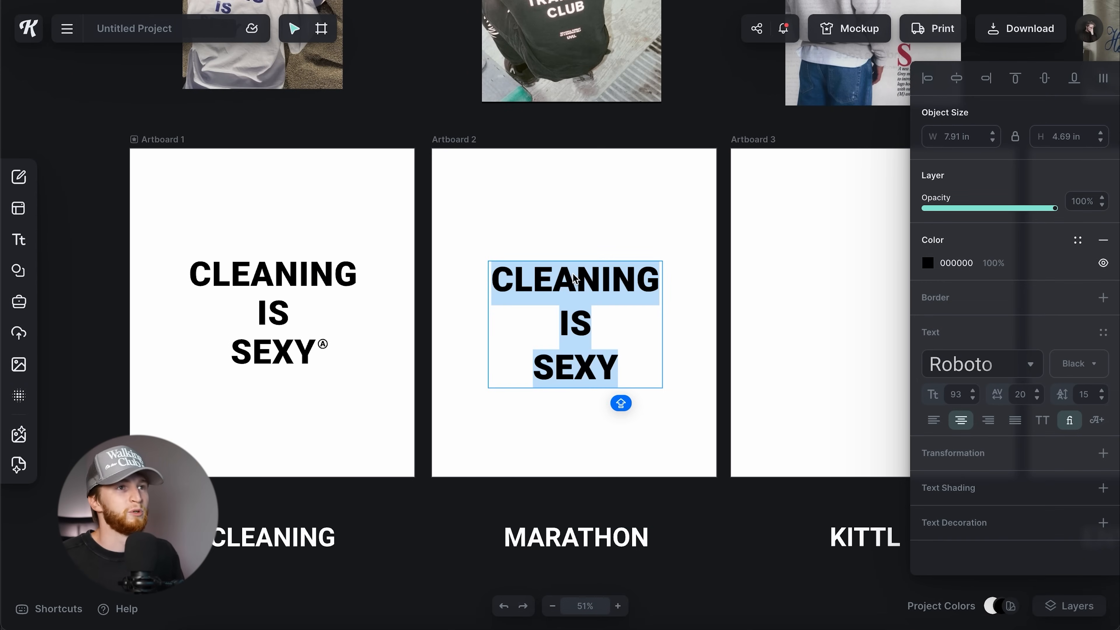
pyautogui.scroll(4, 573, 276)
pyautogui.write('MARA')
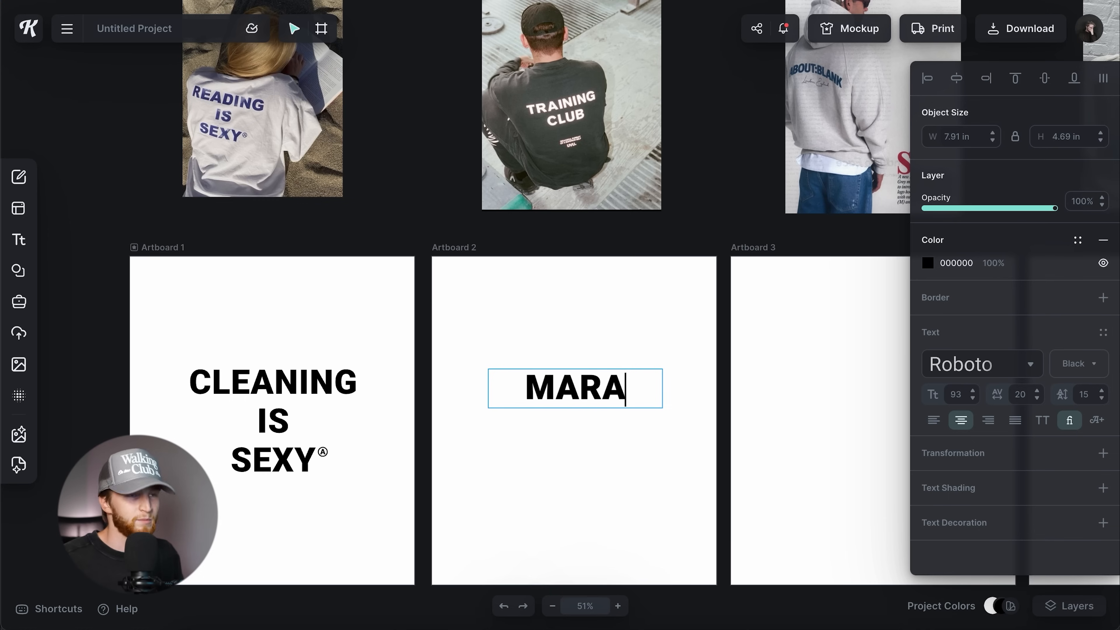
pyautogui.write('THON')
pyautogui.press('Return')
pyautogui.write('CLUB')
pyautogui.press('Escape')
pyautogui.moveTo(628, 392); pyautogui.dragTo(627, 350)
# Duplicate MARATHON CLUB below itself and change the copy to read "I LOVE MARATHONS I'VE NEVER FINISHED ONE"
pyautogui.moveTo(627, 349); pyautogui.dragTo(631, 469)
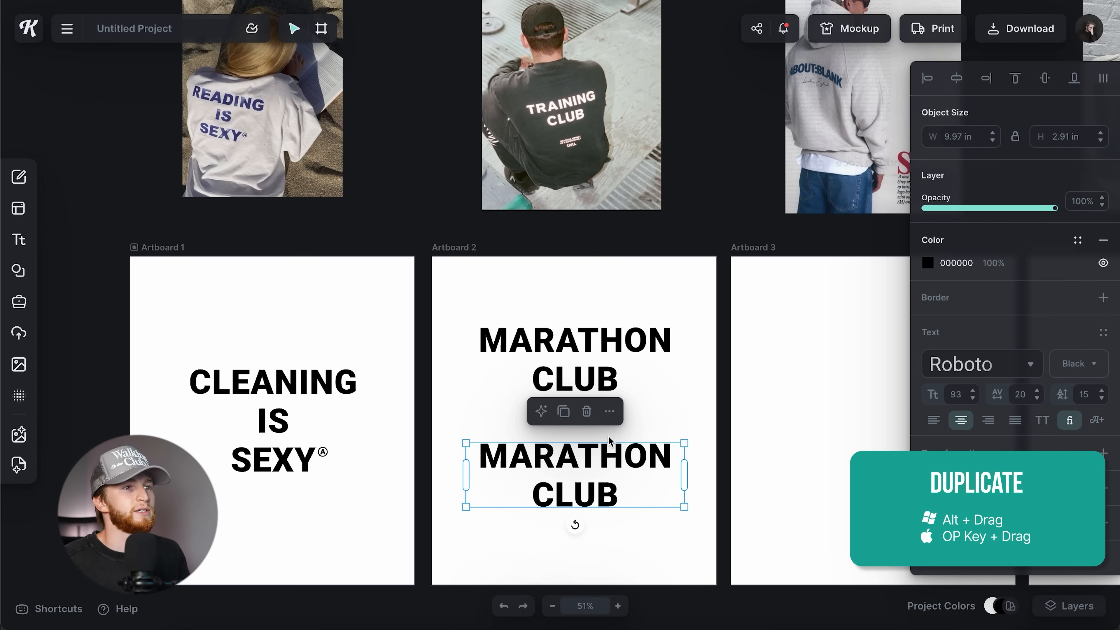
pyautogui.doubleClick(603, 465)
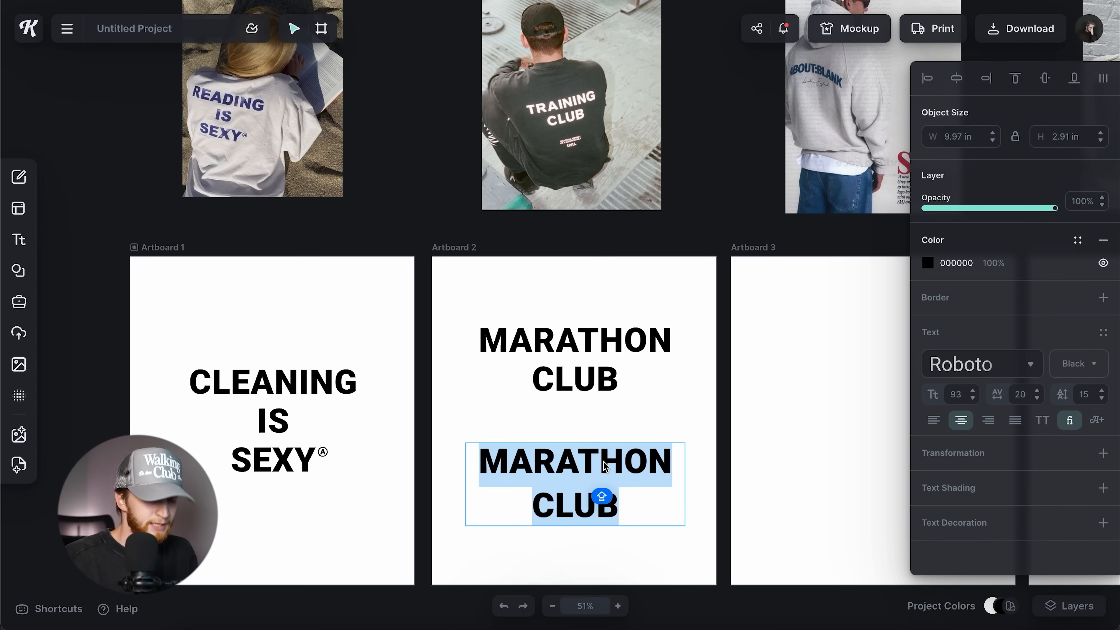
pyautogui.write('I LOVE MARA')
pyautogui.write("THONS I'VE NE")
pyautogui.write('VER FINISH')
pyautogui.write('ED ON')
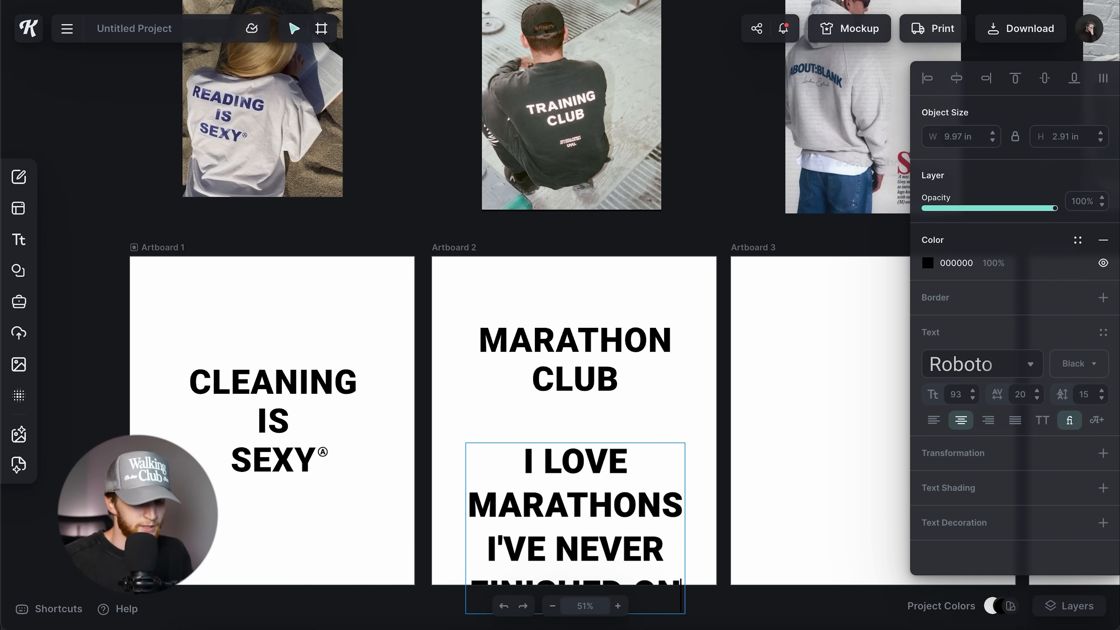
pyautogui.write('E')
pyautogui.press('Escape')
# Widen the slogan's text box so it wraps onto two lines and set its line spacing to -10
pyautogui.moveTo(684, 528); pyautogui.dragTo(800, 516)
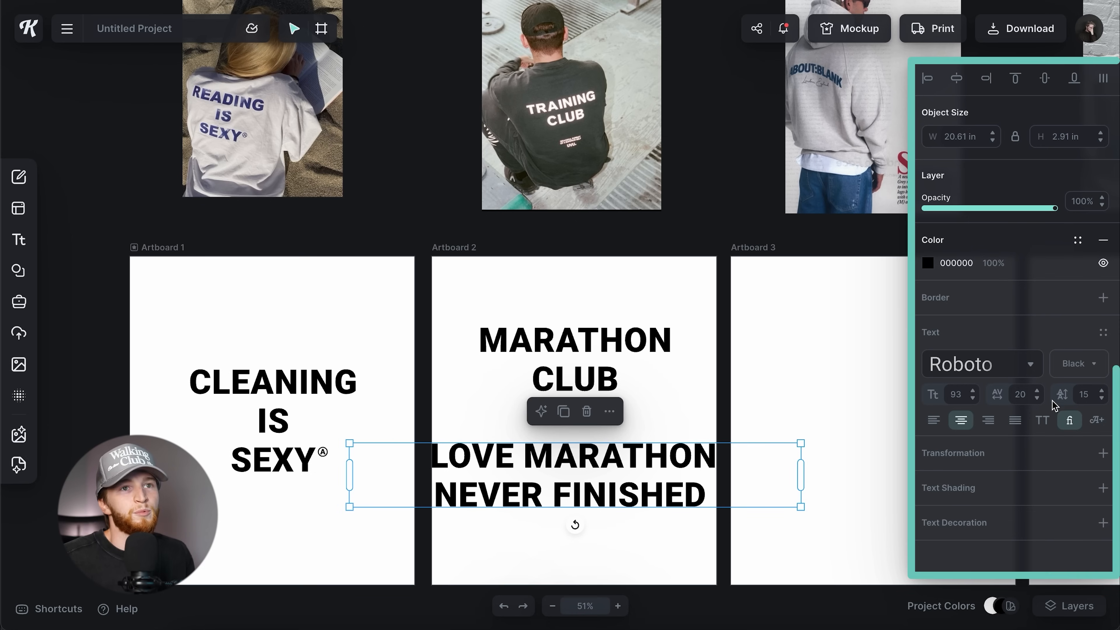
pyautogui.click(1096, 394)
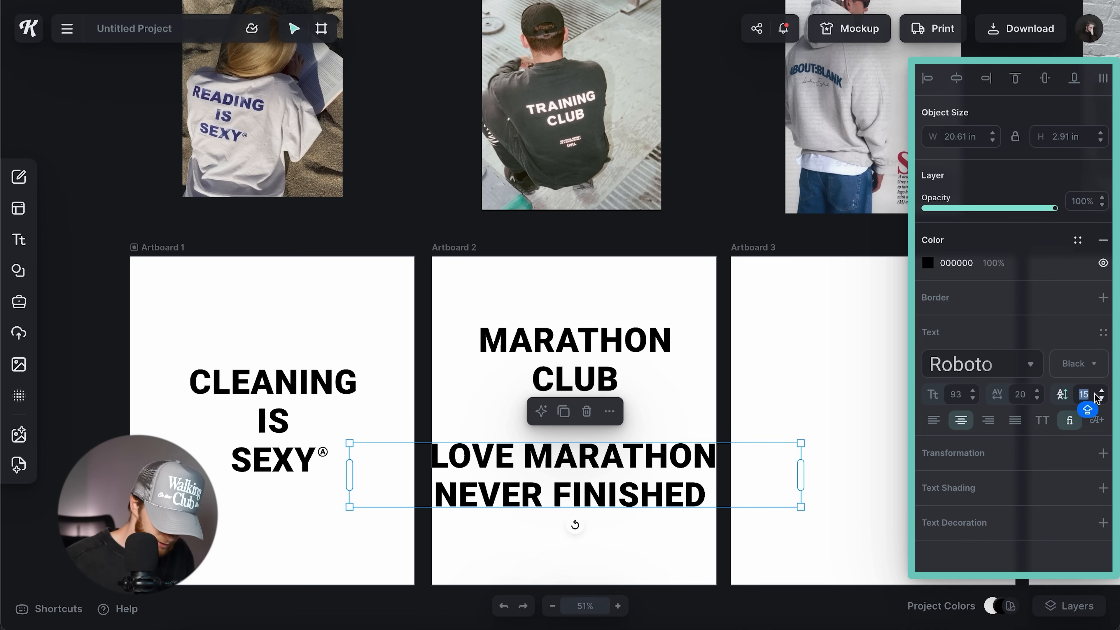
pyautogui.press('Return')
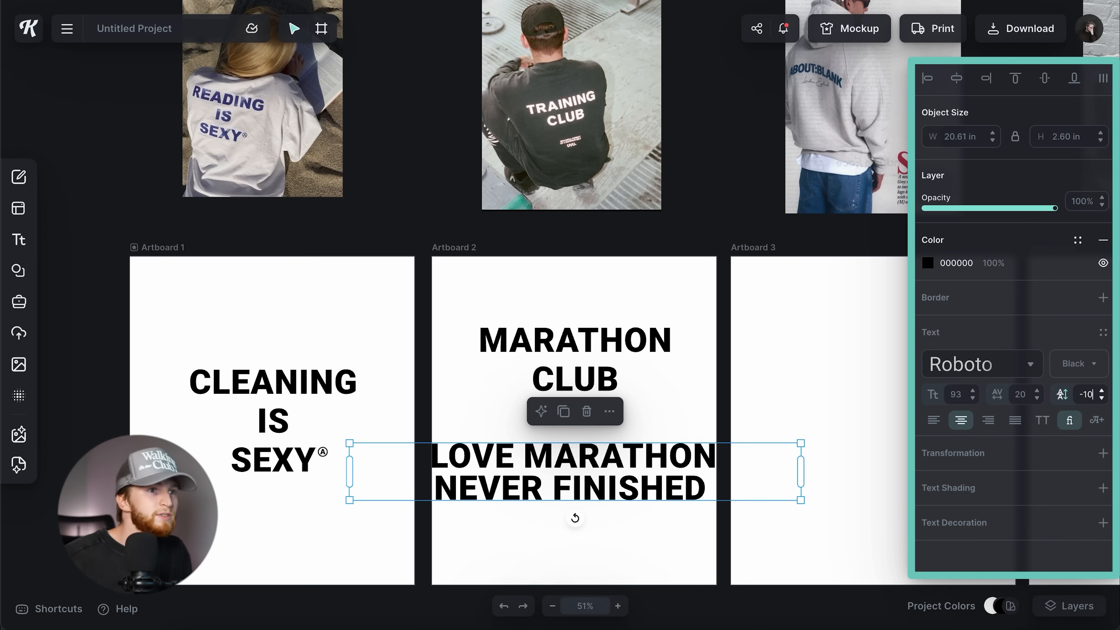
pyautogui.write('-10')
pyautogui.press('Return')
# Scale the slogan down to a font size of about 24 and centre it horizontally with MARATHON CLUB
pyautogui.moveTo(801, 499); pyautogui.dragTo(602, 452)
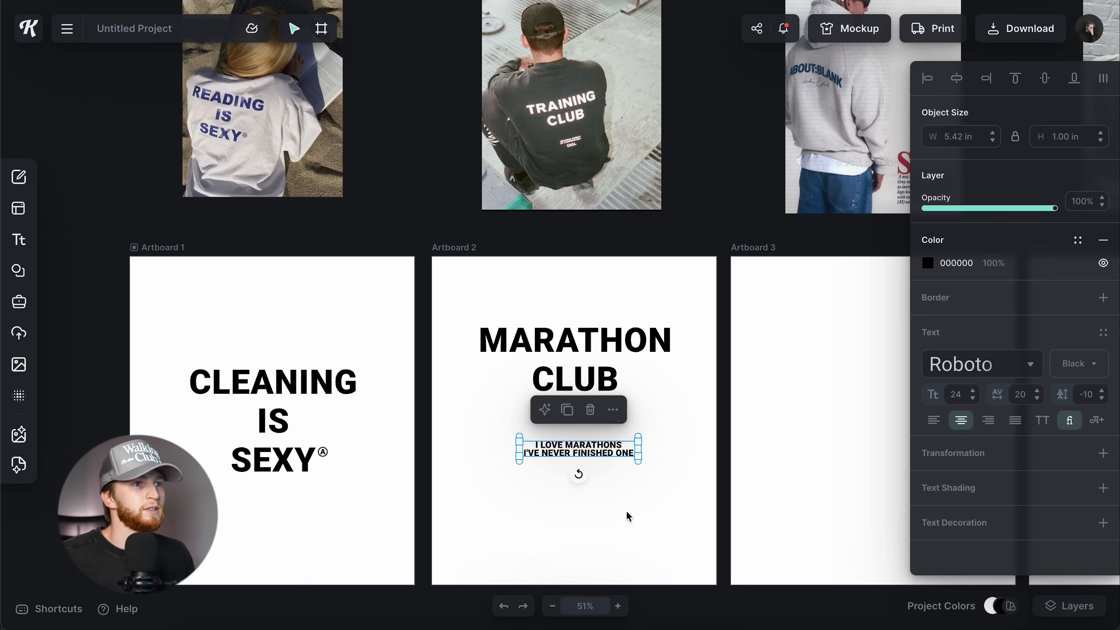
pyautogui.hotkey('ctrl', 'a')
pyautogui.click(955, 78)
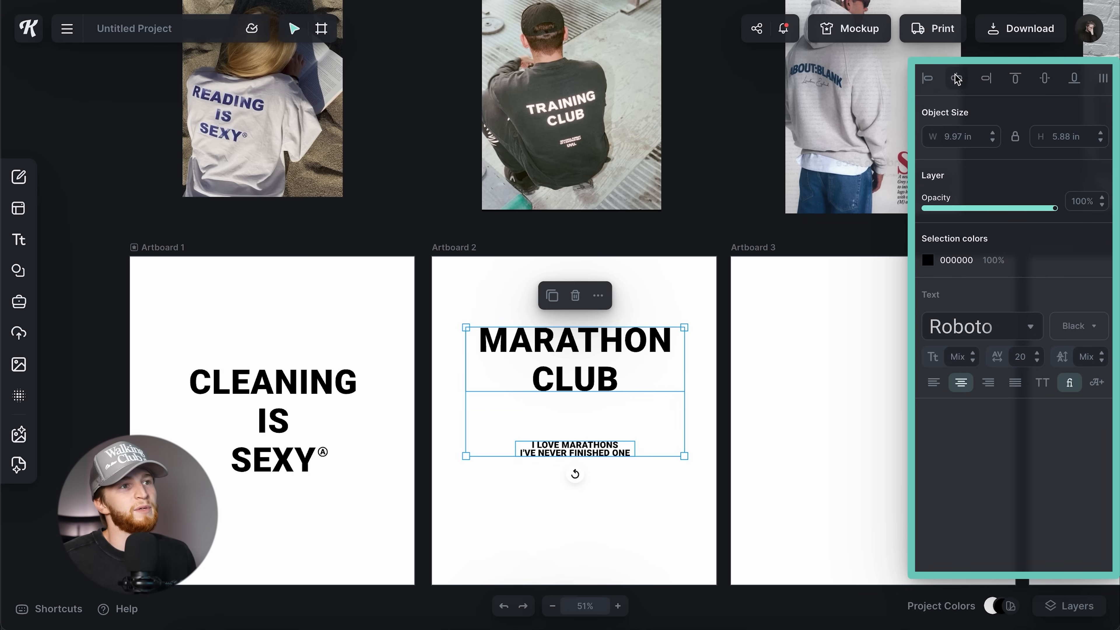
pyautogui.click(665, 282)
# Duplicate the slogan directly below itself and change the copy to read "MCC"
pyautogui.scroll(3, 561, 469)
pyautogui.scroll(-2, 561, 468)
pyautogui.moveTo(544, 351); pyautogui.dragTo(543, 395)
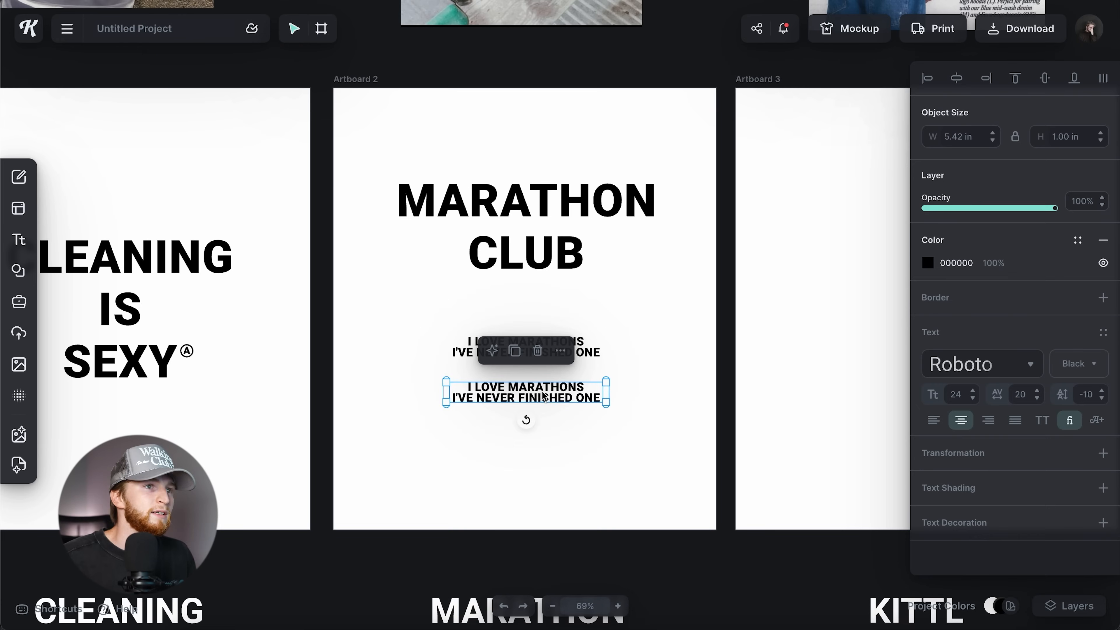
pyautogui.doubleClick(543, 393)
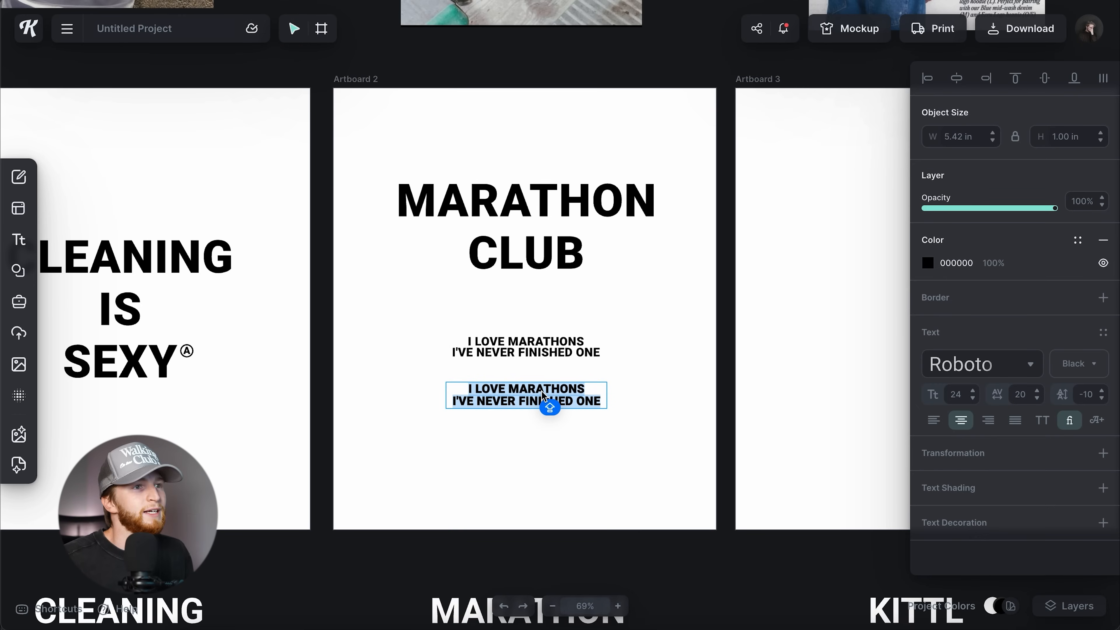
pyautogui.write('MCC')
pyautogui.press('Escape')
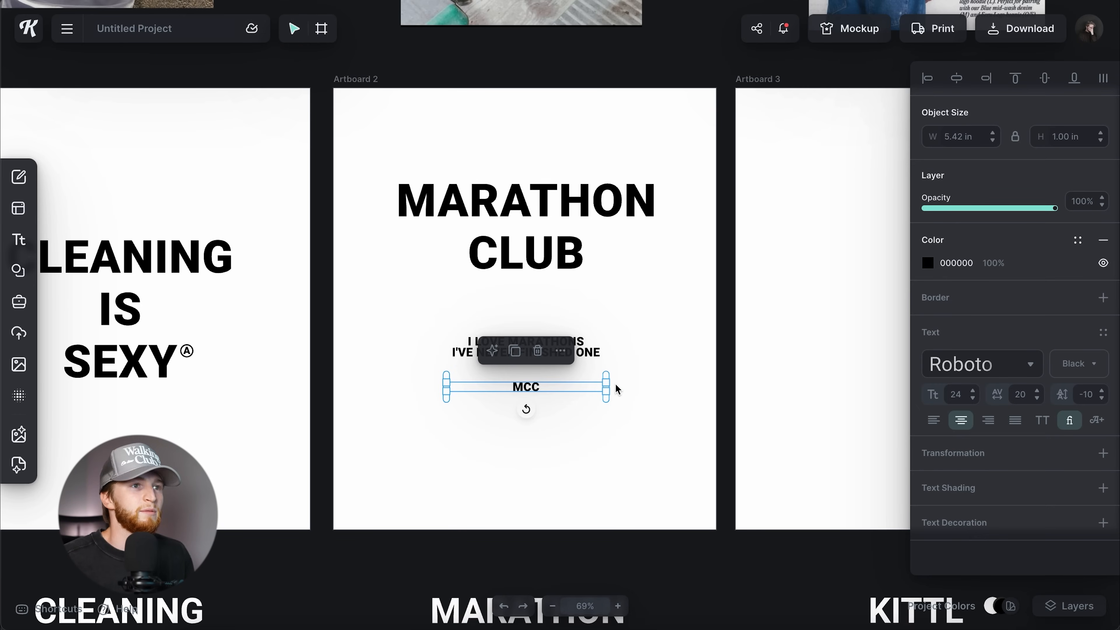
# Narrow the MCC text box and enlarge the text to a font size of about 43
pyautogui.scroll(5, 607, 390)
pyautogui.moveTo(606, 390); pyautogui.dragTo(472, 415)
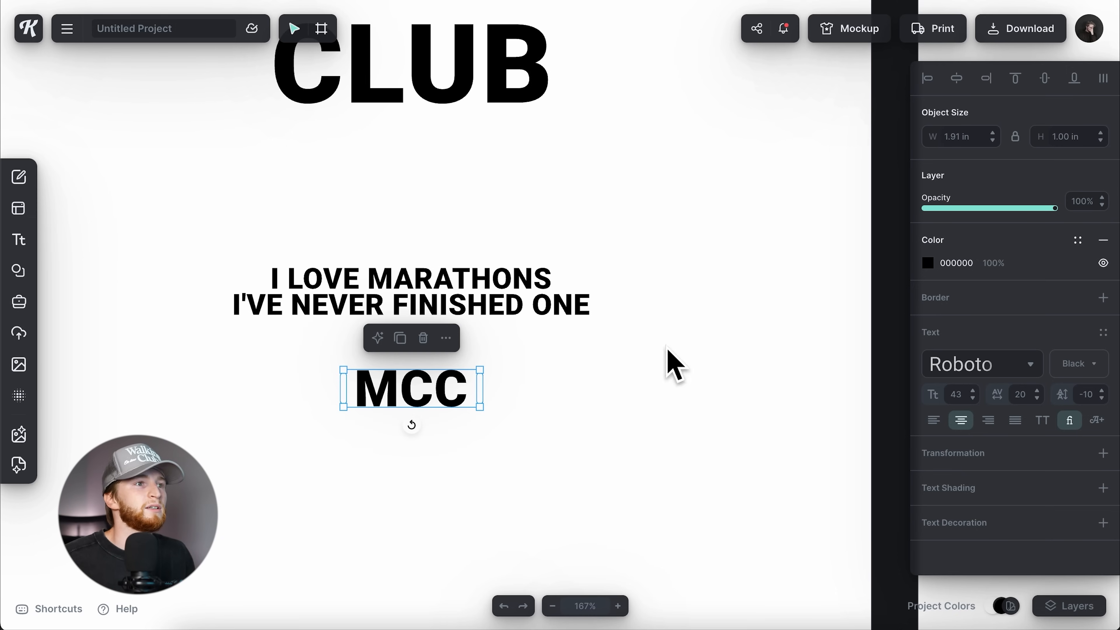
pyautogui.click(669, 349)
# Compare the layout with the TRAINING CLUB reference photo and set the letter spacing of MCC to -20
pyautogui.scroll(-3, 669, 349)
pyautogui.scroll(12, 669, 350)
pyautogui.scroll(-5, 668, 349)
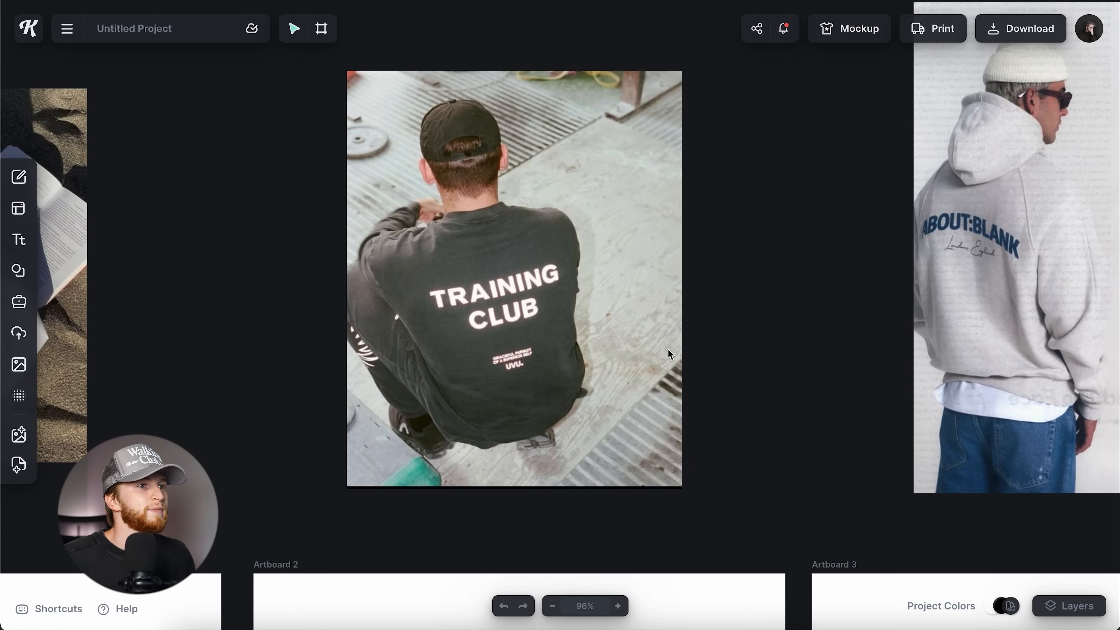
pyautogui.scroll(-8, 668, 352)
pyautogui.scroll(5, 491, 423)
pyautogui.scroll(-3, 554, 477)
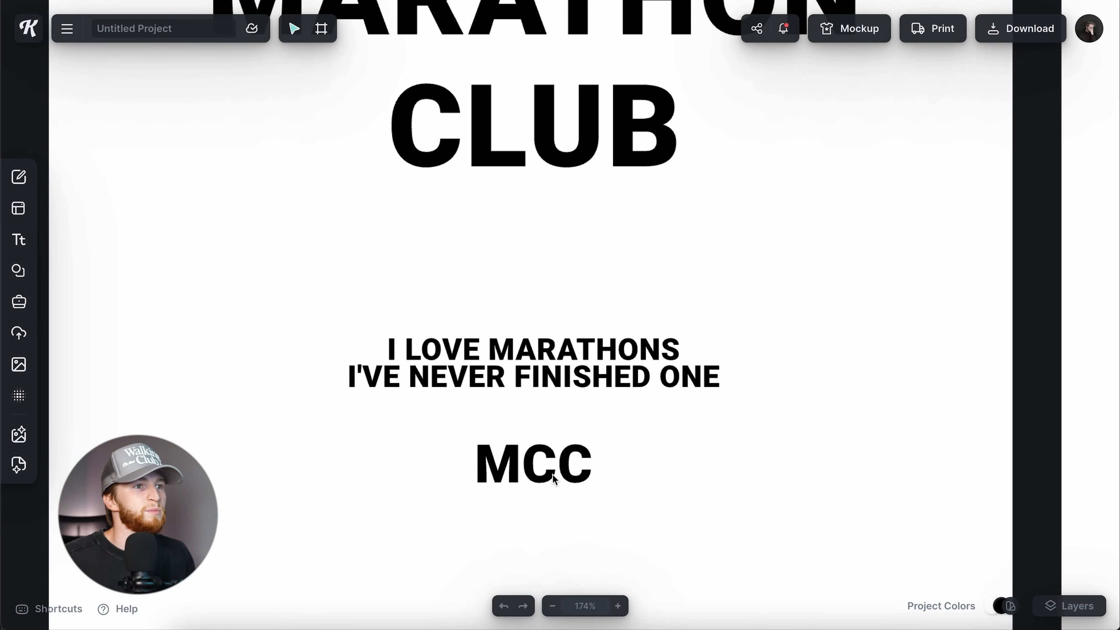
pyautogui.click(552, 475)
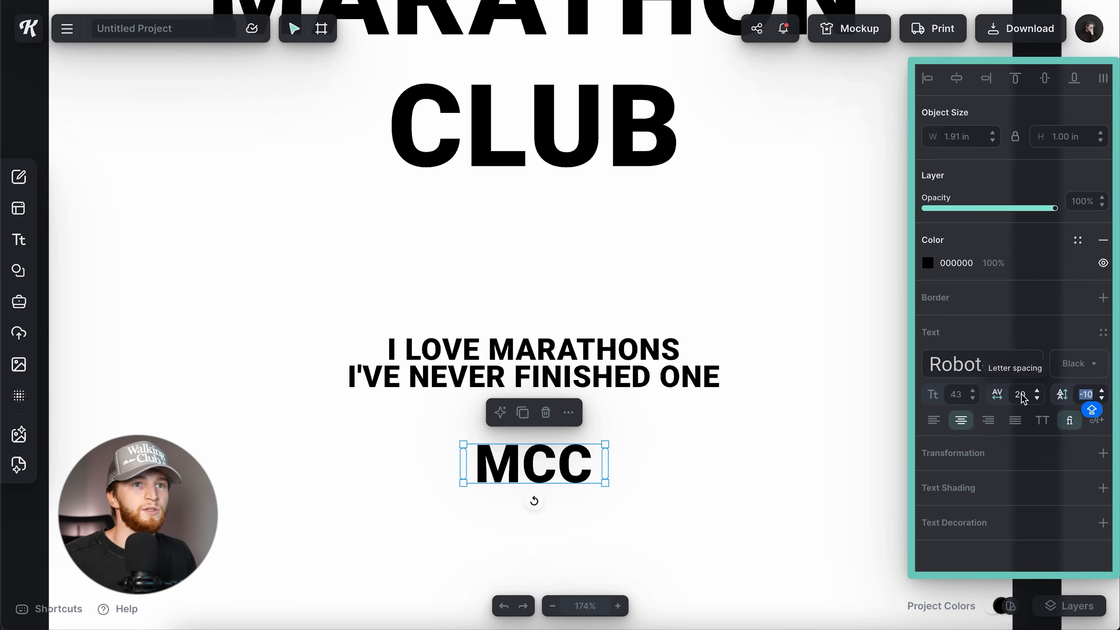
pyautogui.click(1022, 397)
pyautogui.write('-20')
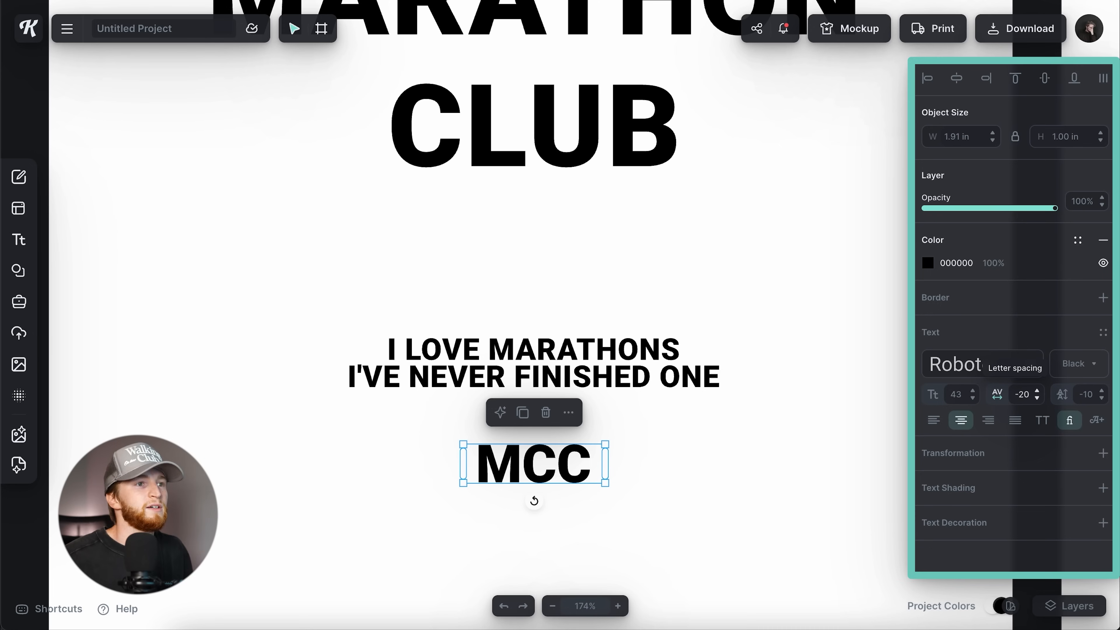
pyautogui.press('Return')
# Move MCC up close beneath the slogan and centre the three Artboard 2 texts horizontally
pyautogui.click(848, 397)
pyautogui.moveTo(587, 467); pyautogui.dragTo(554, 277)
pyautogui.scroll(-5, 584, 445)
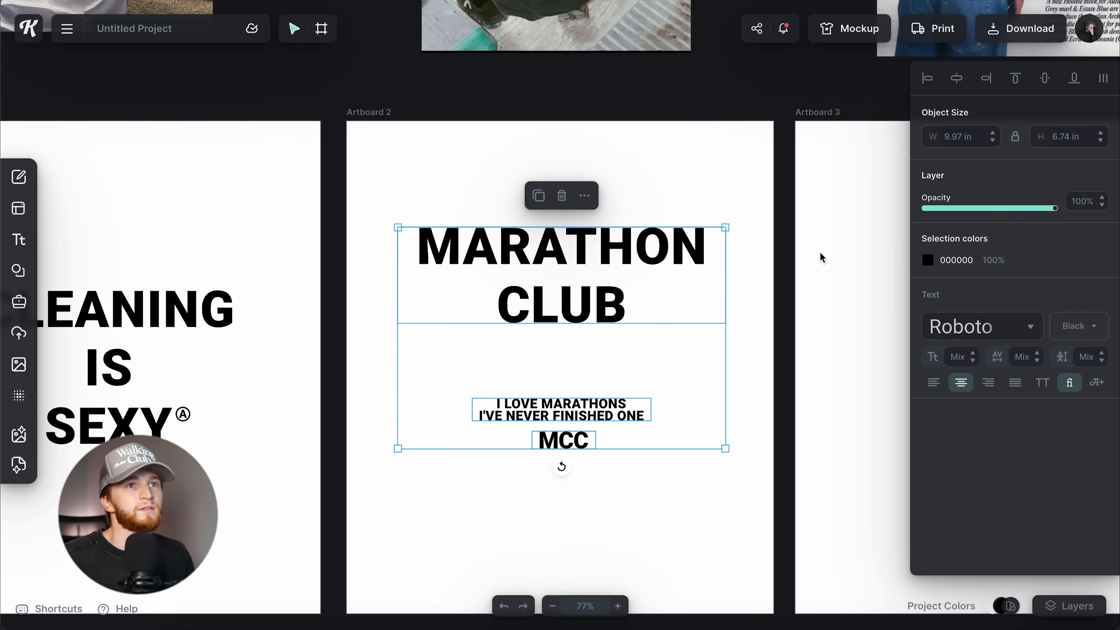
pyautogui.click(962, 84)
pyautogui.click(506, 497)
# Copy the circled A mark from beside SEXY, scale it down and place it at the lower end of MCC
pyautogui.scroll(5, 167, 422)
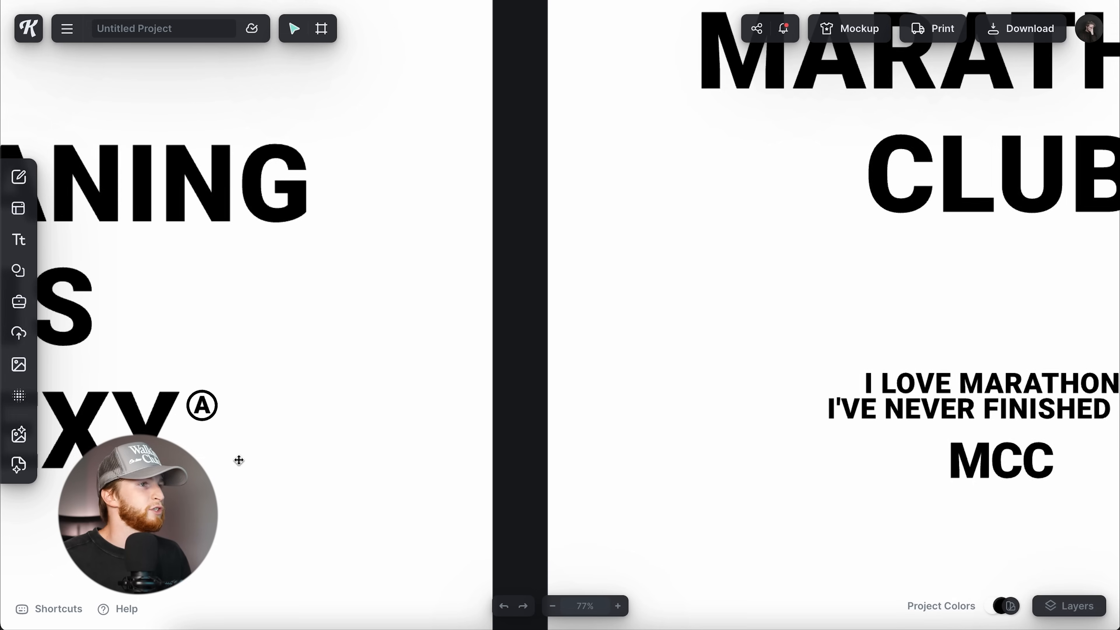
pyautogui.click(209, 408)
pyautogui.hotkey('ctrl', 'z')
pyautogui.click(209, 409)
pyautogui.scroll(5, 205, 349)
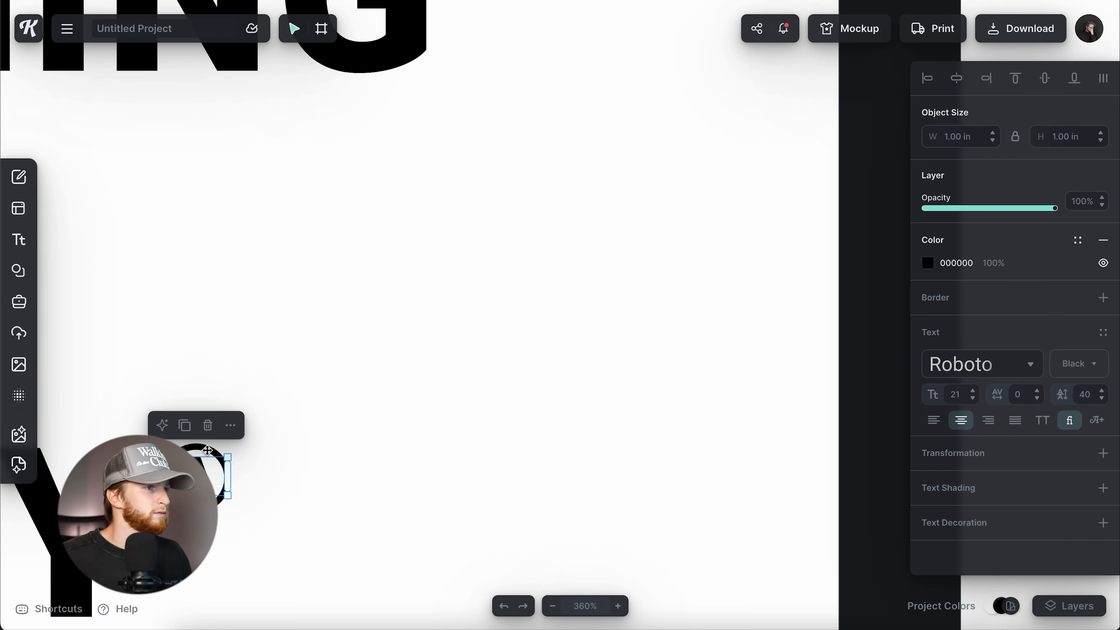
pyautogui.keyDown('shift'); pyautogui.click(220, 459); pyautogui.keyUp('shift')
pyautogui.hscroll(10, 375, 510)
pyautogui.hscroll(15, 375, 510)
pyautogui.scroll(-5, 373, 510)
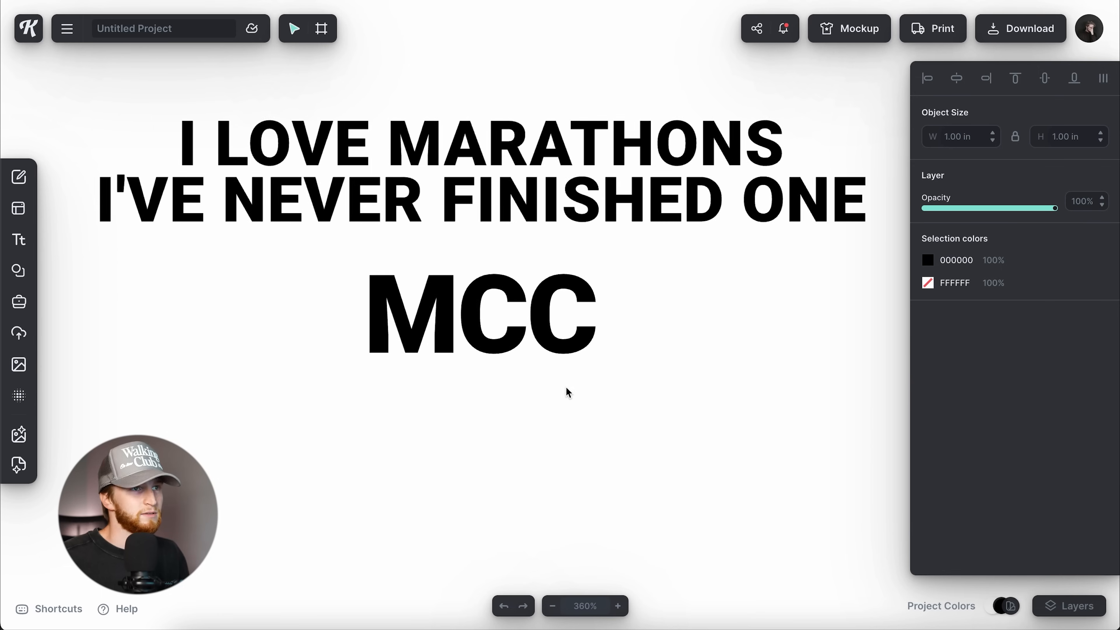
pyautogui.moveTo(569, 323); pyautogui.dragTo(609, 346)
pyautogui.scroll(5, 627, 349)
pyautogui.click(684, 379)
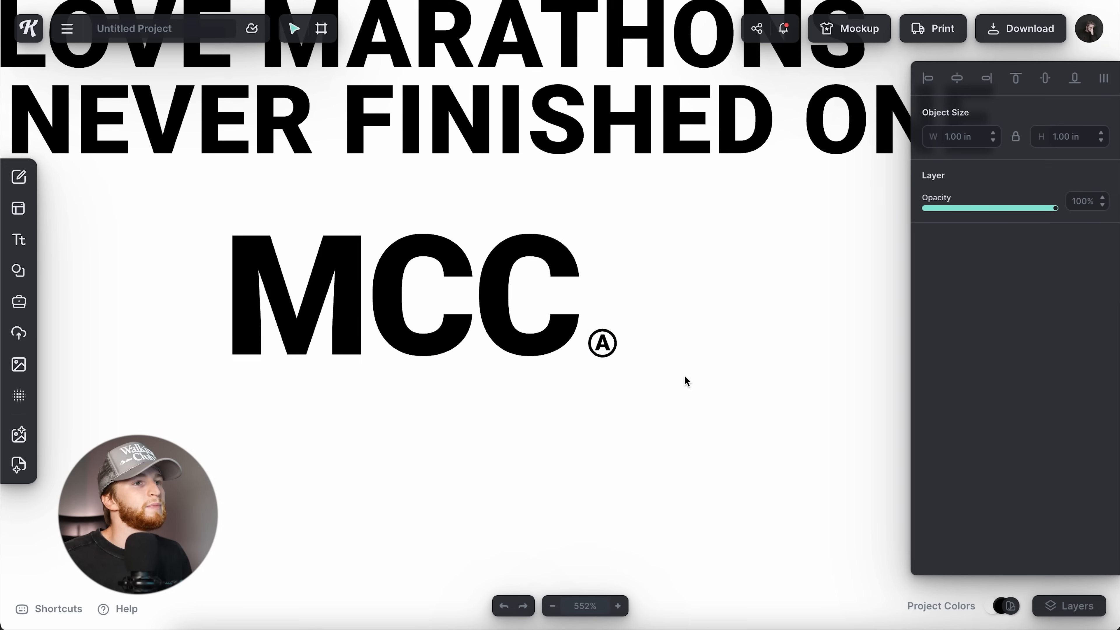
# Centre the whole MARATHON CLUB design horizontally and vertically on Artboard 2
pyautogui.scroll(-10, 688, 406)
pyautogui.moveTo(665, 434); pyautogui.dragTo(485, 132)
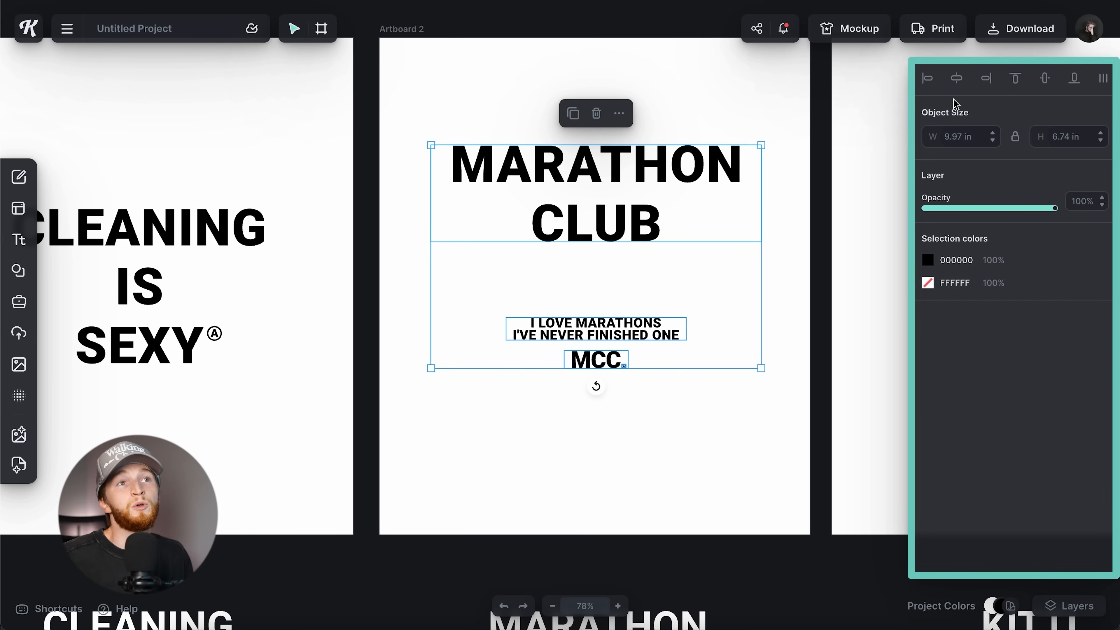
pyautogui.click(956, 78)
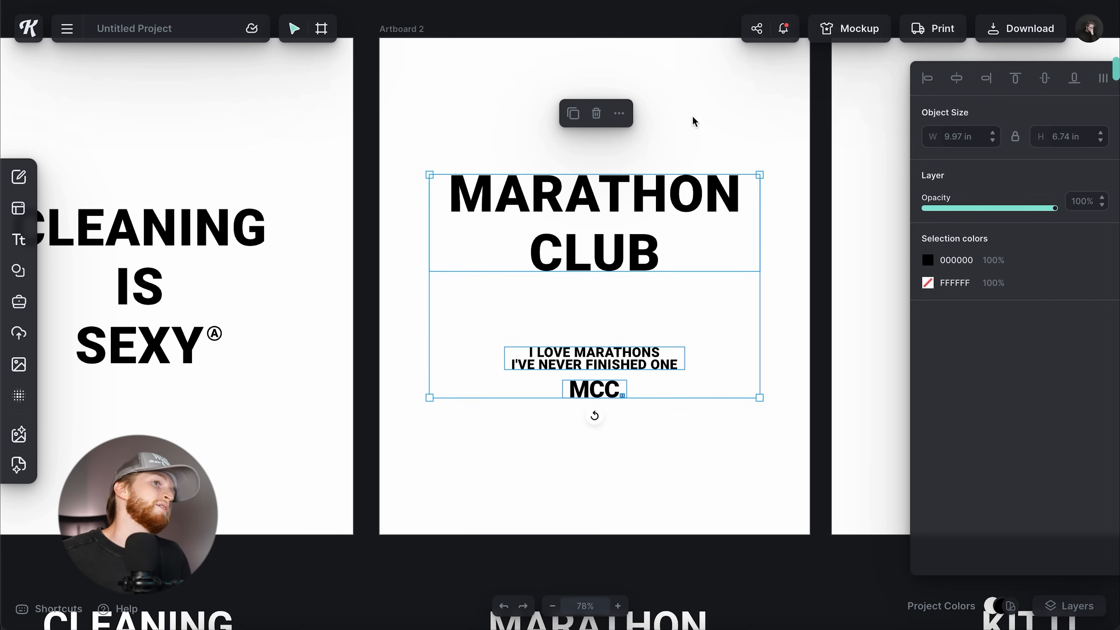
pyautogui.click(690, 117)
# Set the line spacing of the MARATHON CLUB text to 0
pyautogui.scroll(-5, 616, 262)
pyautogui.scroll(5, 604, 333)
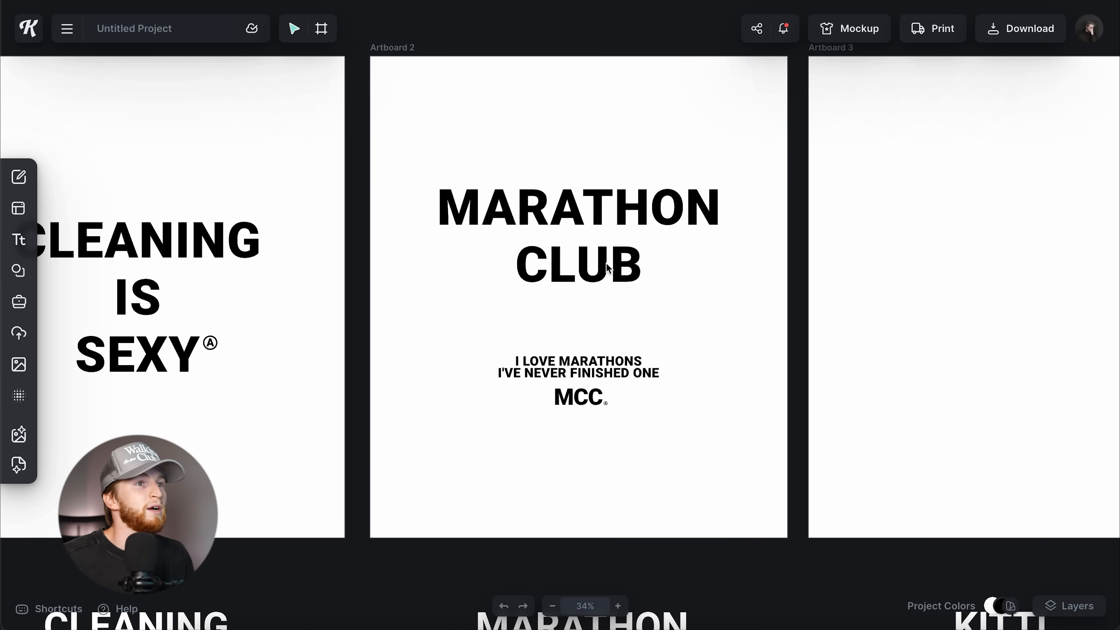
pyautogui.click(606, 262)
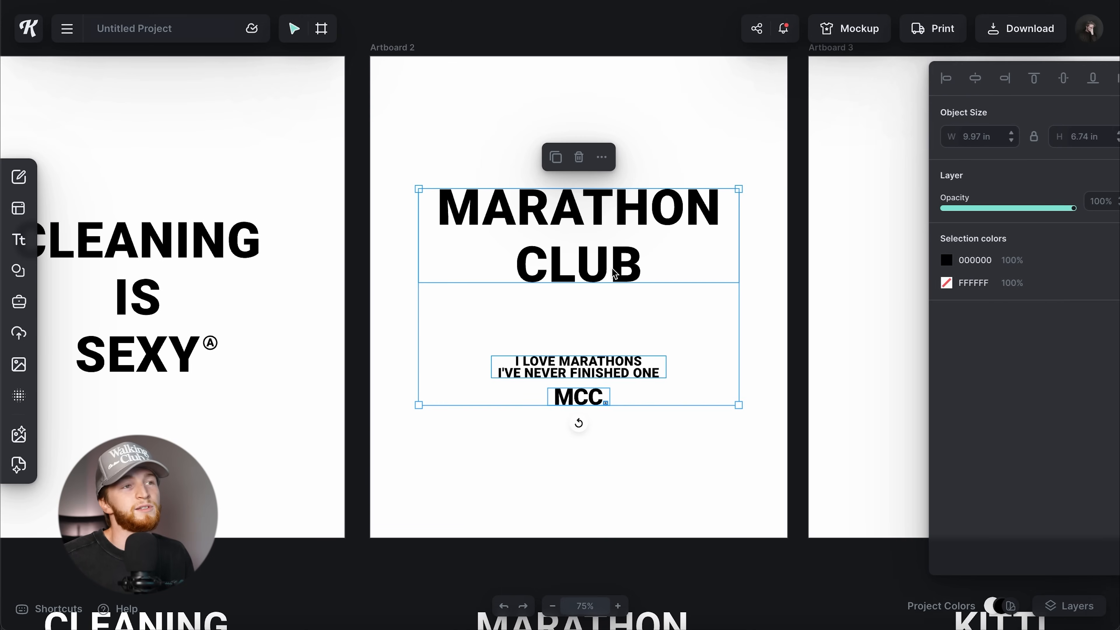
pyautogui.click(611, 268)
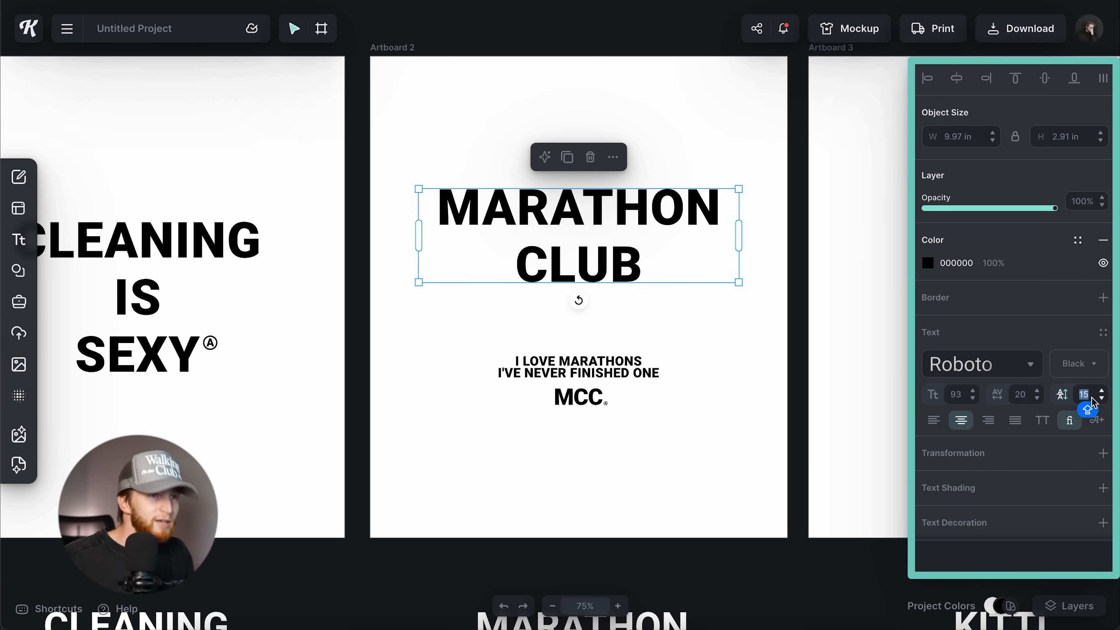
pyautogui.write('0')
pyautogui.click(700, 371)
# Review the two designs side by side and examine the ABOUT:BLANK hoodie reference photo above Artboard 3
pyautogui.scroll(-5, 700, 371)
pyautogui.hscroll(3, 701, 371)
pyautogui.scroll(1, 420, 433)
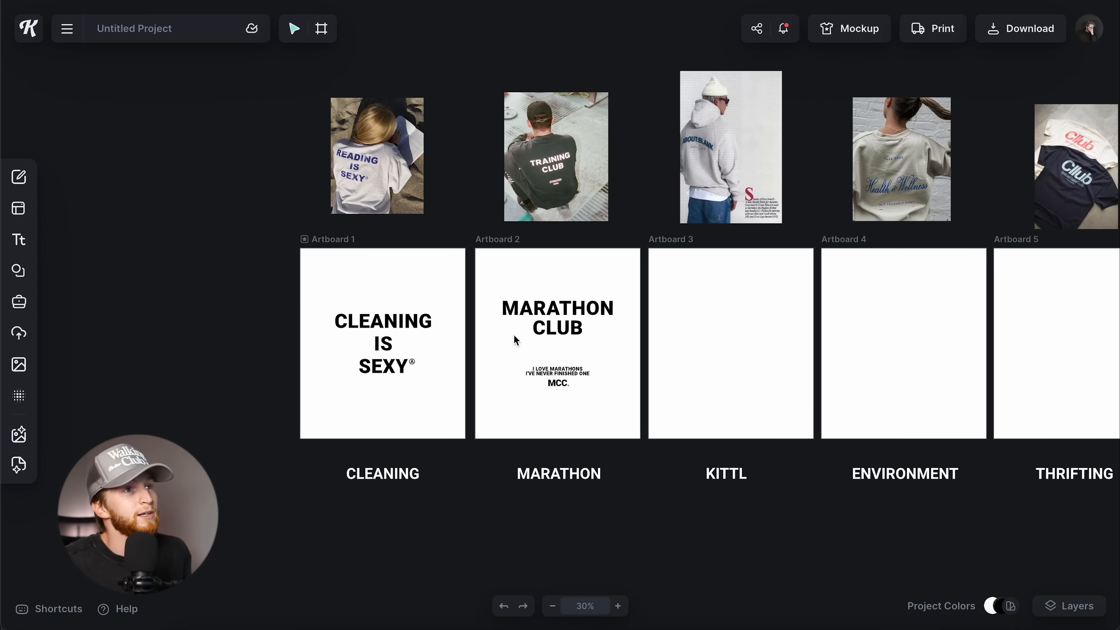
pyautogui.hscroll(3, 515, 335)
pyautogui.scroll(6, 603, 137)
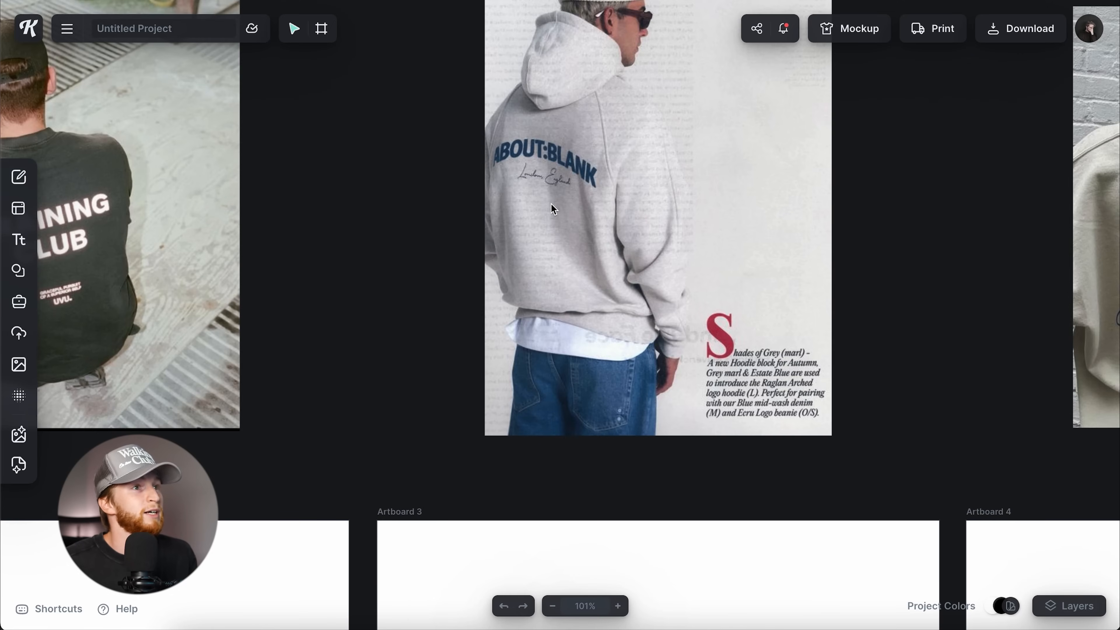
pyautogui.scroll(-6, 554, 210)
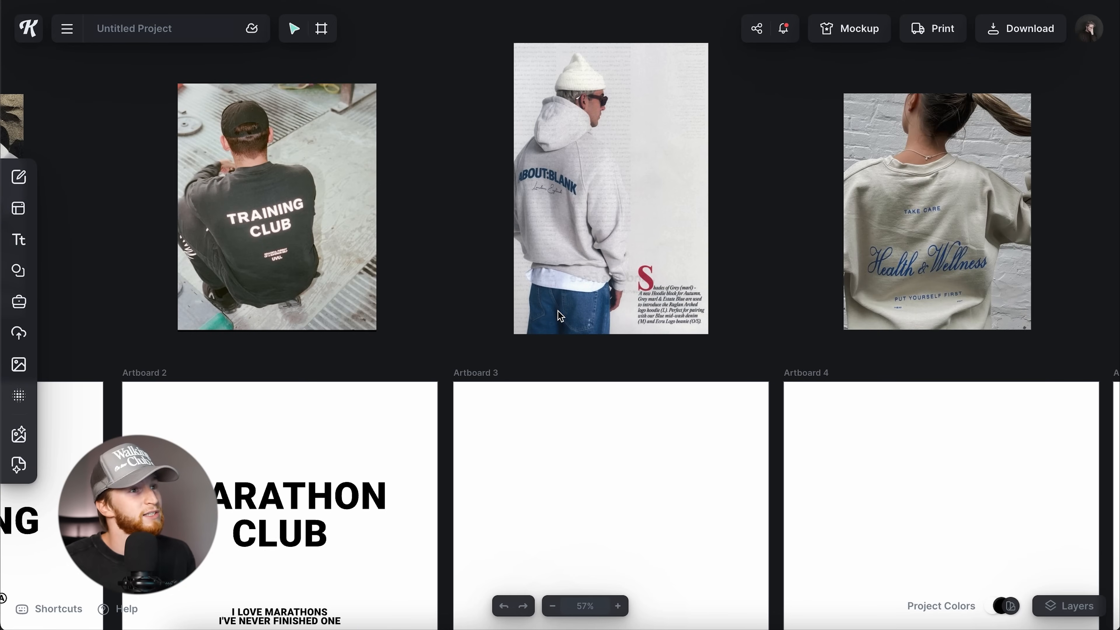
# Ungroup the MARATHON CLUB design on Artboard 2 and duplicate only its headline text onto Artboard 3
pyautogui.scroll(-3, 502, 340)
pyautogui.click(260, 430)
pyautogui.moveTo(258, 425); pyautogui.dragTo(551, 439)
pyautogui.press('super+z')
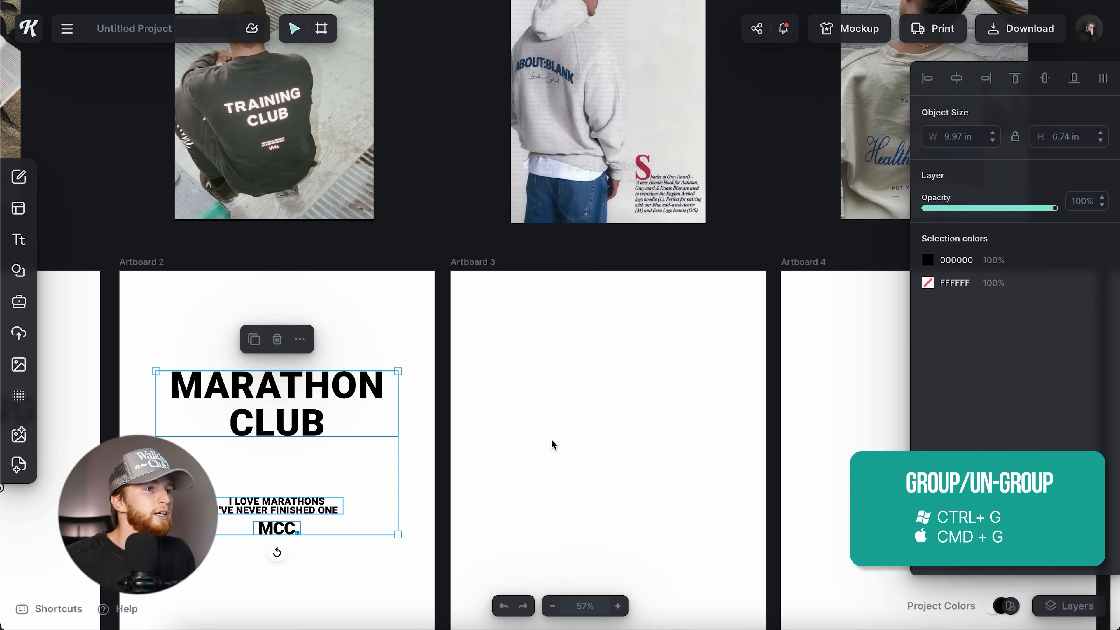
pyautogui.click(551, 439)
pyautogui.moveTo(347, 386); pyautogui.dragTo(665, 415)
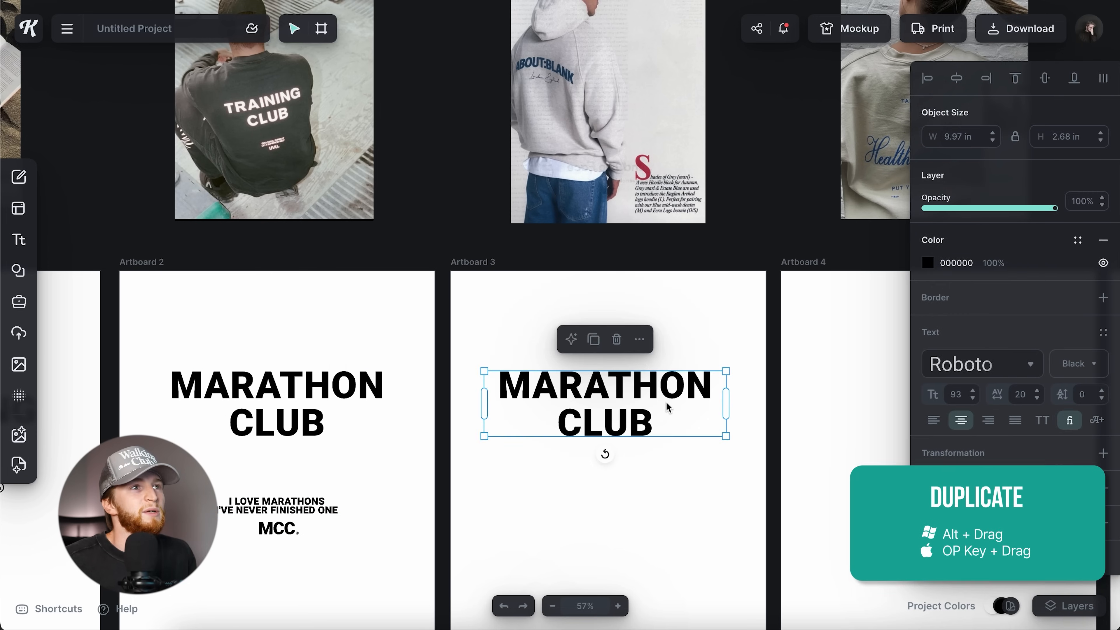
# Replace the copied headline text on Artboard 3 with KITTL:USER
pyautogui.click(663, 500)
pyautogui.doubleClick(617, 390)
pyautogui.press('super+a')
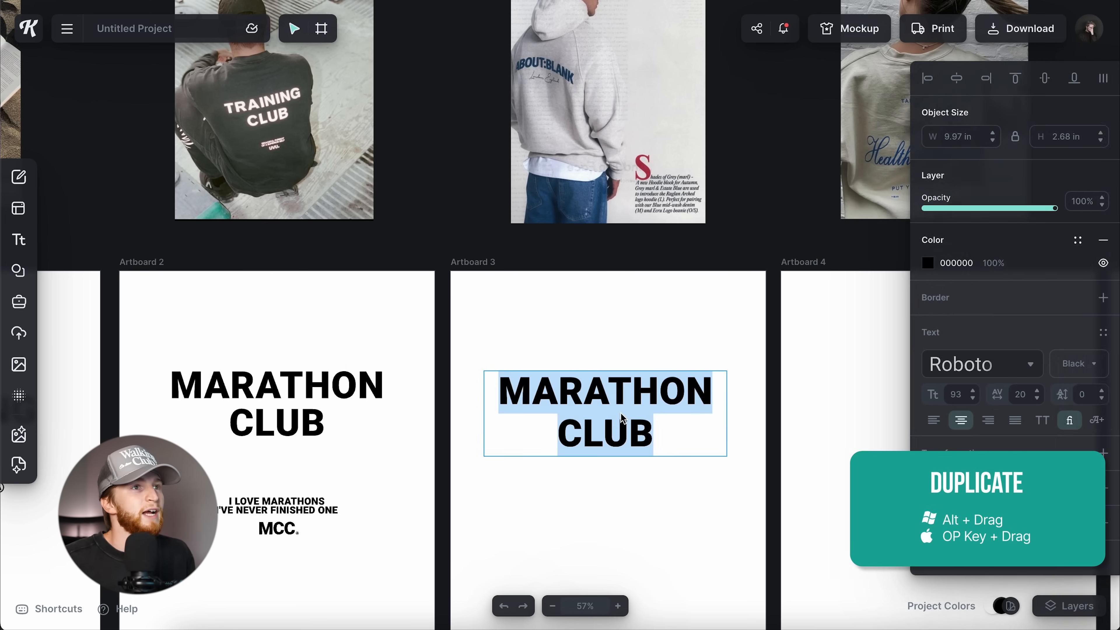
pyautogui.scroll(-10, 620, 414)
pyautogui.scroll(7, 620, 417)
pyautogui.scroll(8, 617, 419)
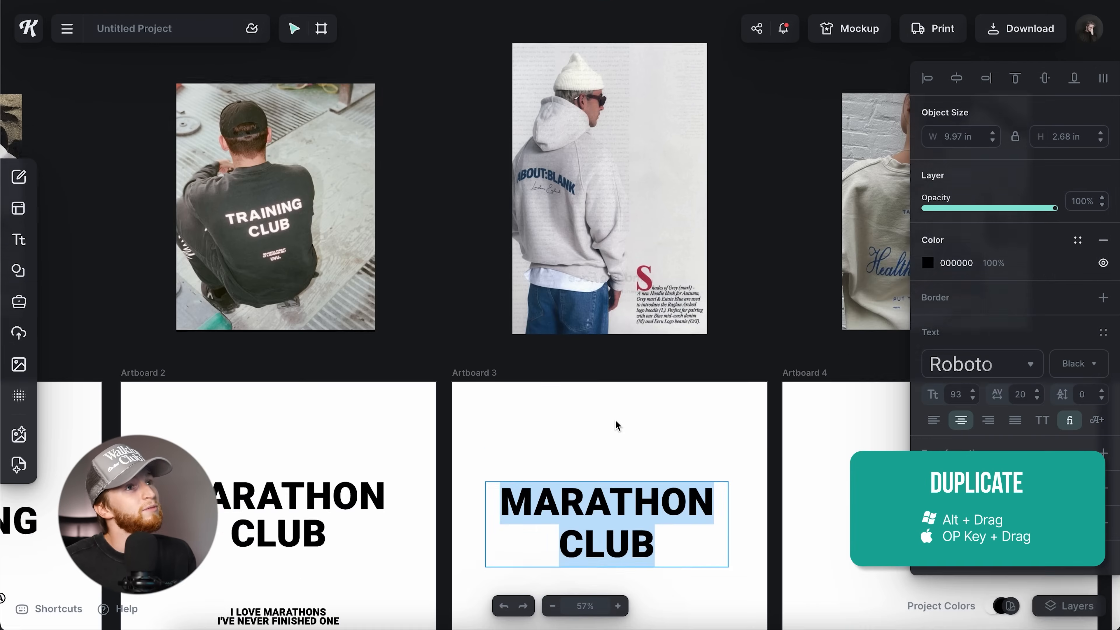
pyautogui.scroll(-6, 616, 420)
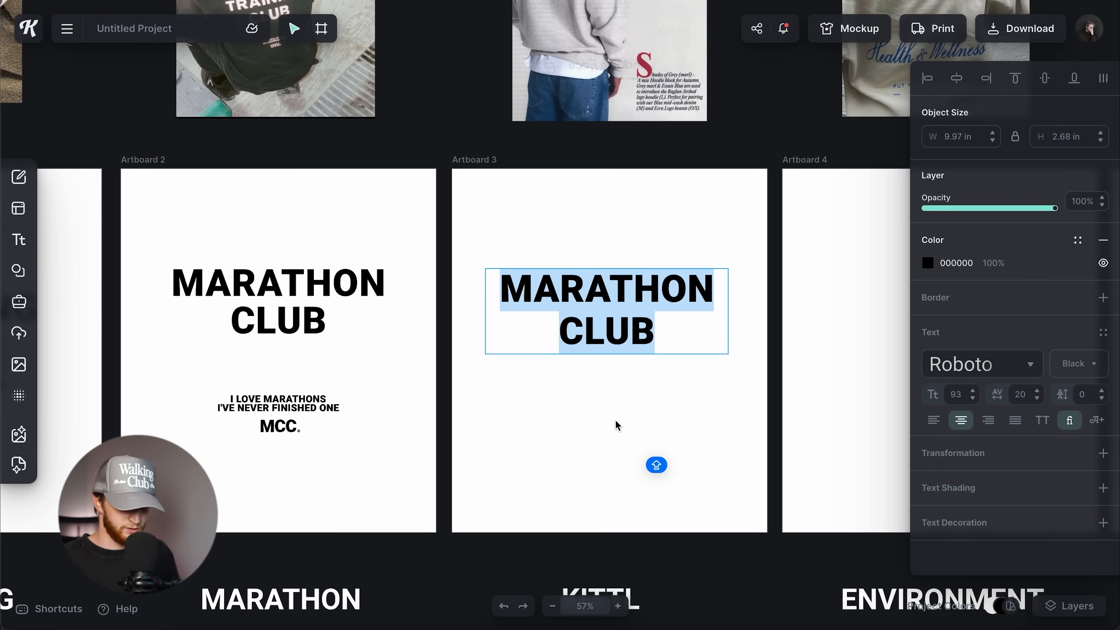
pyautogui.write('KITTL:')
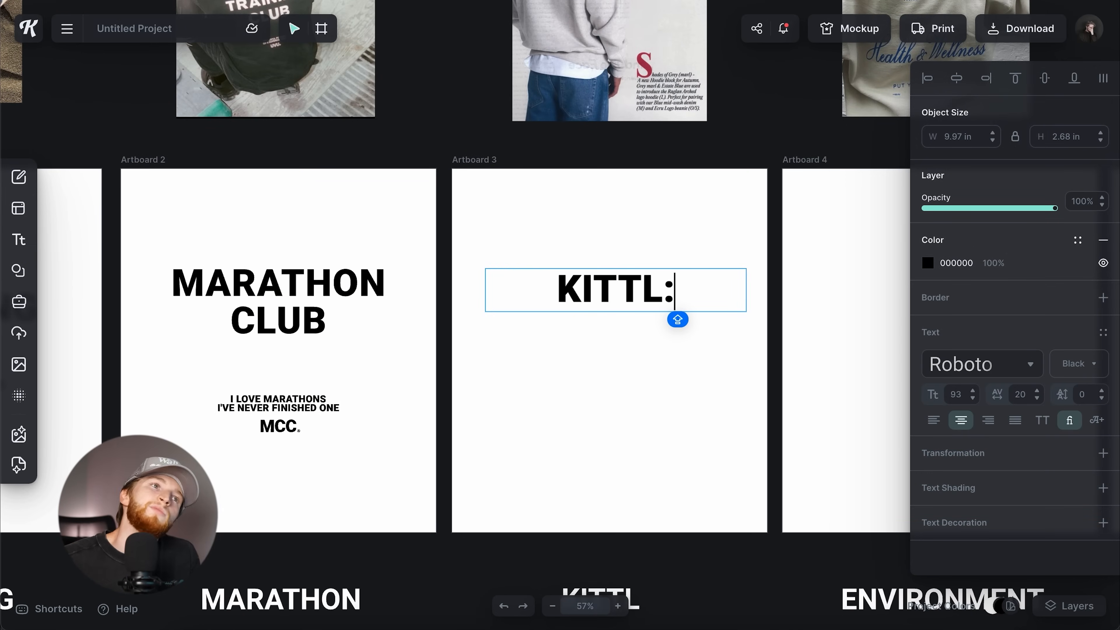
pyautogui.scroll(5, 602, 507)
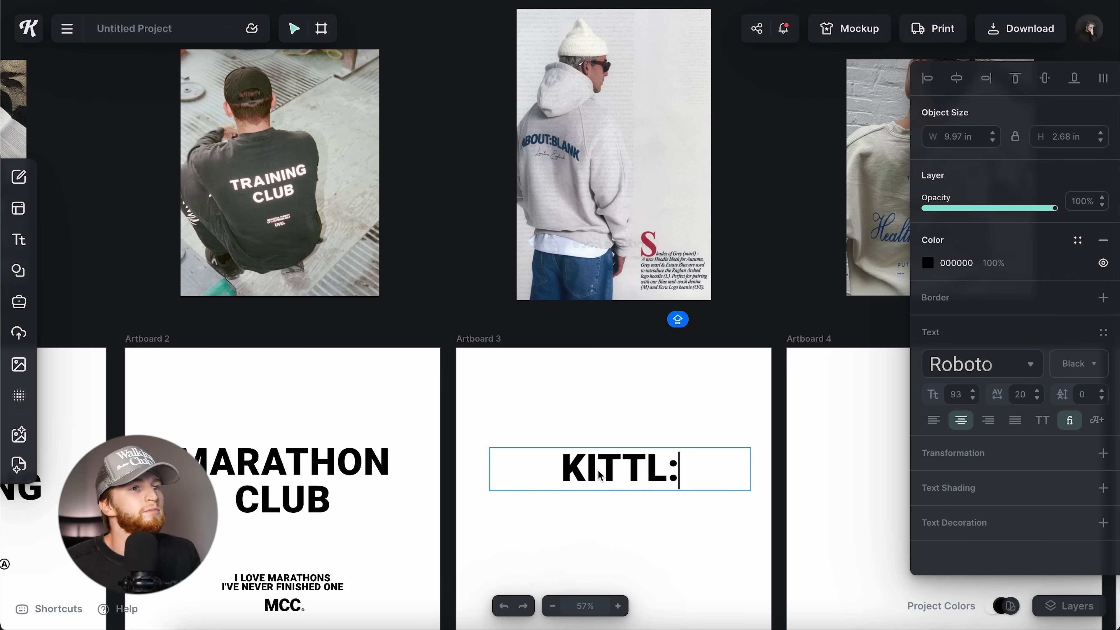
pyautogui.write('USER')
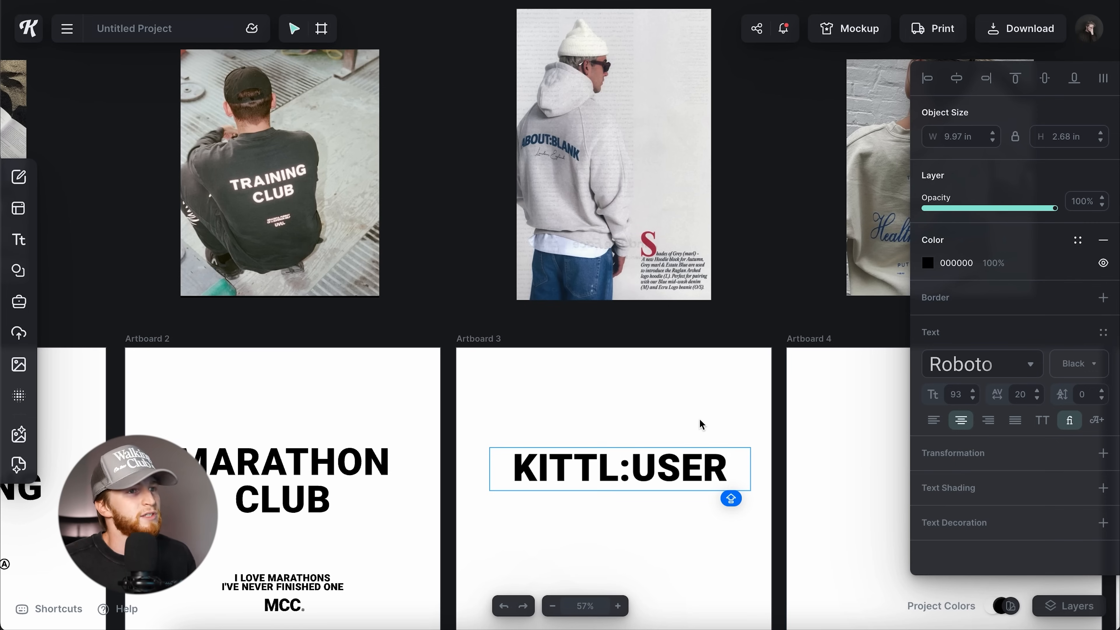
pyautogui.press('Escape')
# Apply the Arch transformation to the KITTL:USER text
pyautogui.scroll(-5, 623, 522)
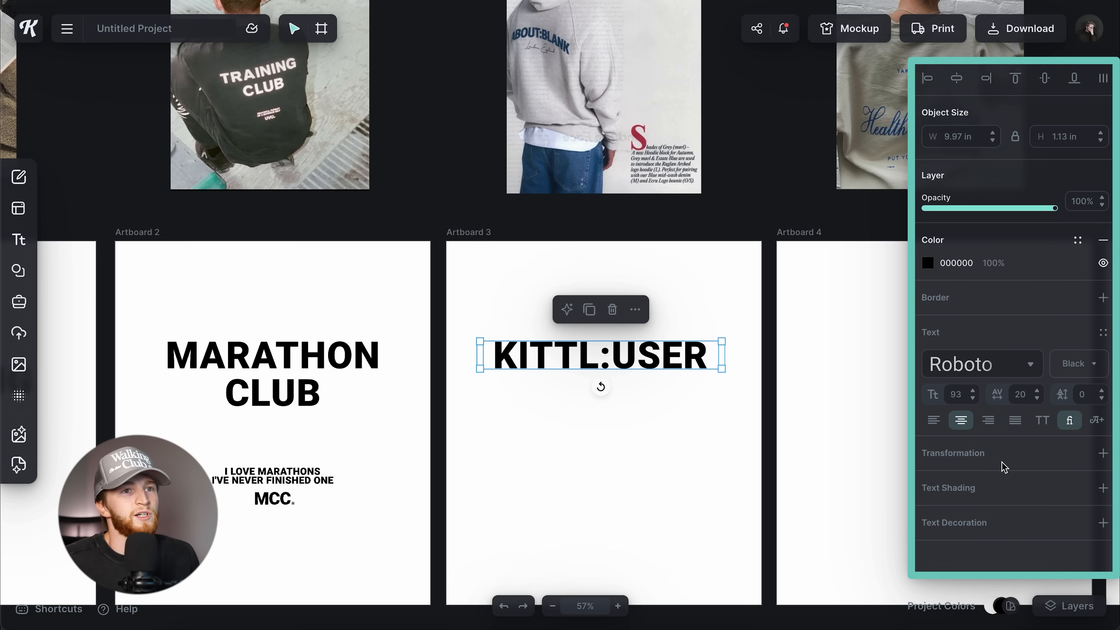
pyautogui.click(981, 456)
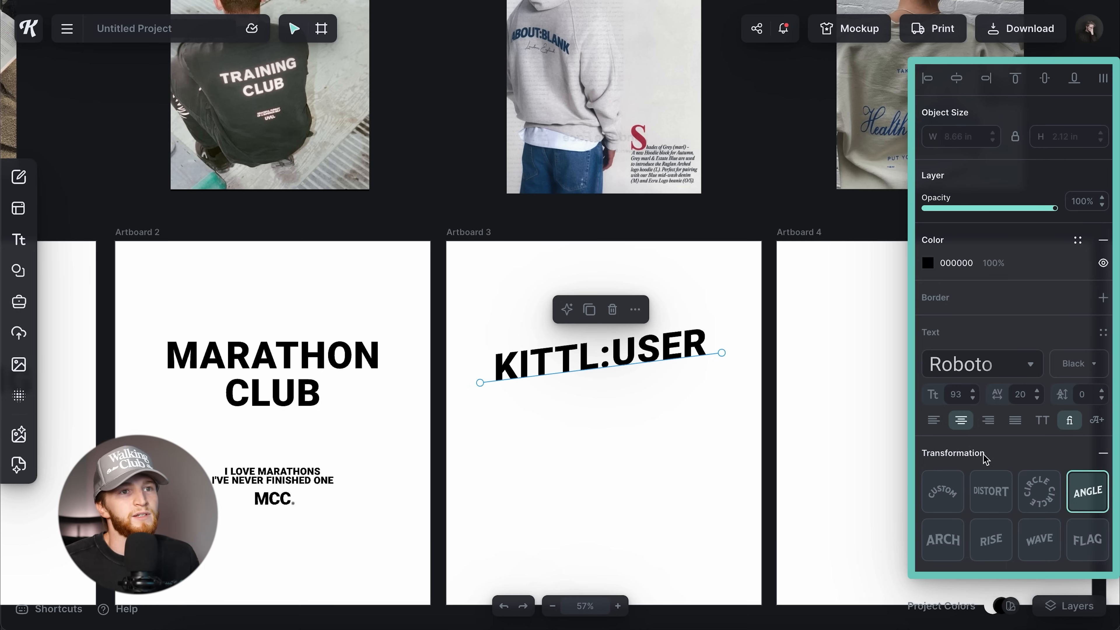
pyautogui.click(943, 541)
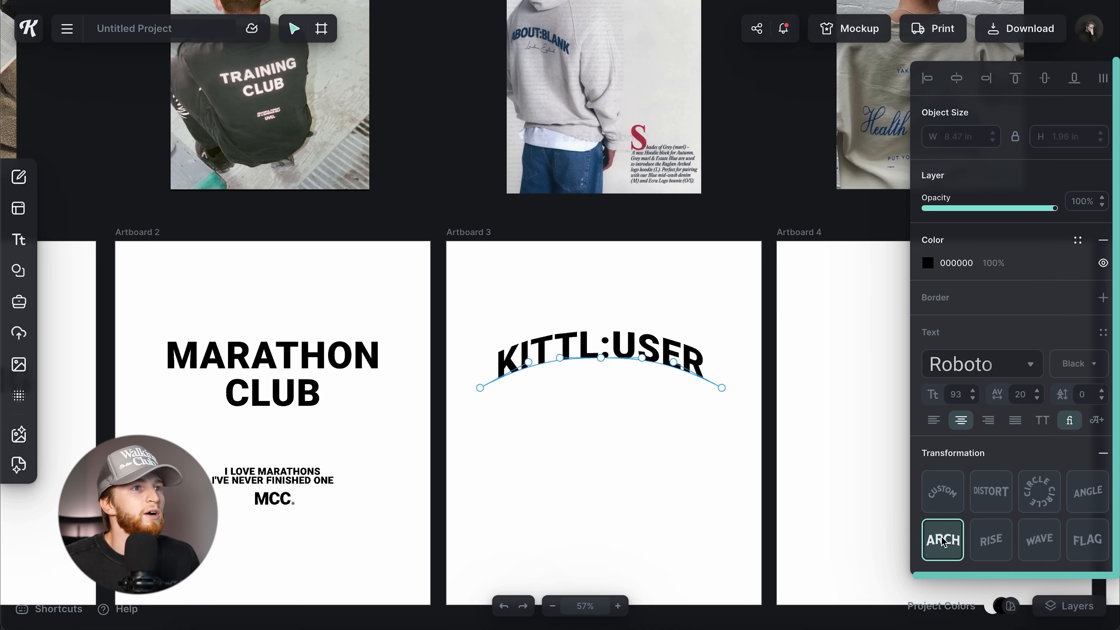
pyautogui.click(735, 429)
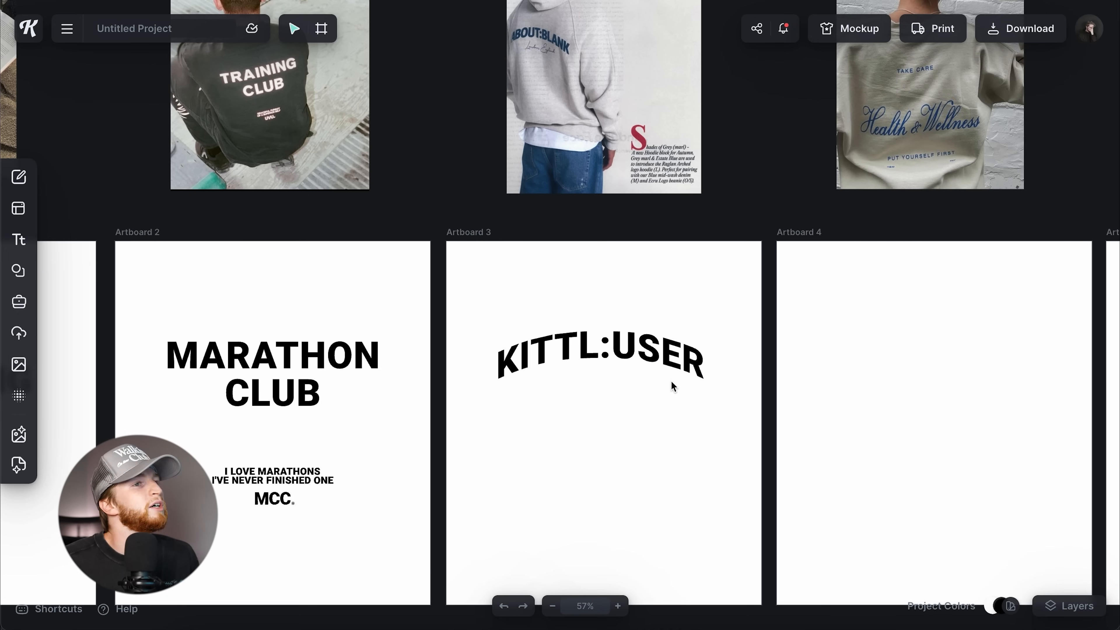
# Flatten the arch curve of KITTL:USER slightly and move the text a little lower on Artboard 3
pyautogui.click(659, 358)
pyautogui.scroll(-2, 1054, 454)
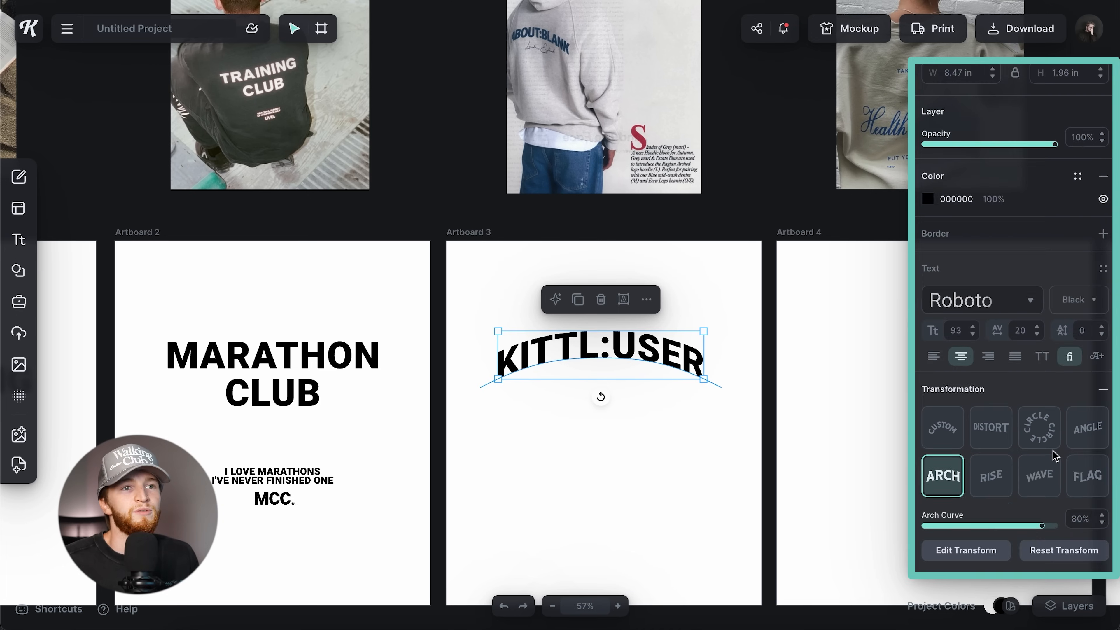
pyautogui.moveTo(1036, 461)
pyautogui.mouseDown()
pyautogui.moveTo(954, 461)
pyautogui.moveTo(1074, 467)
pyautogui.moveTo(961, 468)
pyautogui.moveTo(1035, 471)
pyautogui.mouseUp()
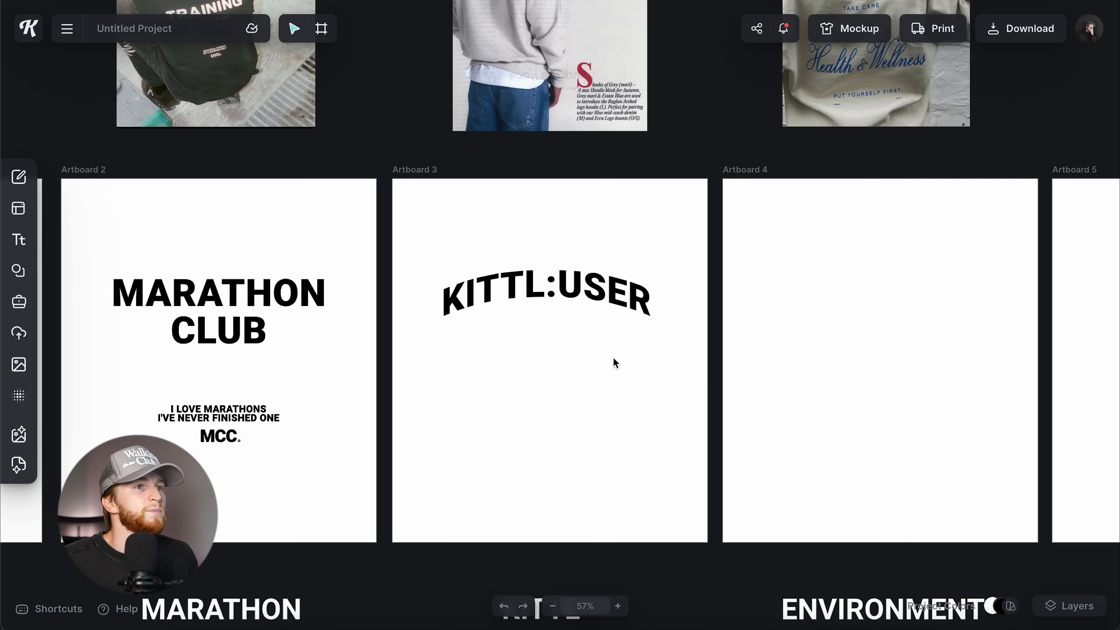
pyautogui.click(611, 325)
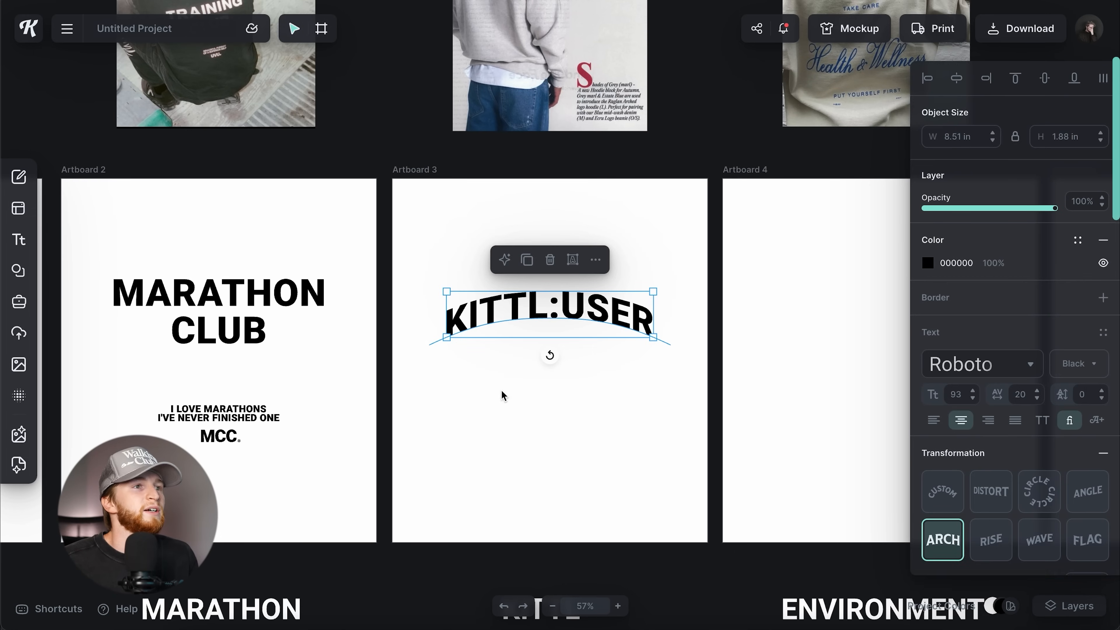
# Duplicate the arched KITTL:USER text directly below the original and remove the Arch transformation from the copy
pyautogui.scroll(7, 501, 390)
pyautogui.scroll(10, 477, 300)
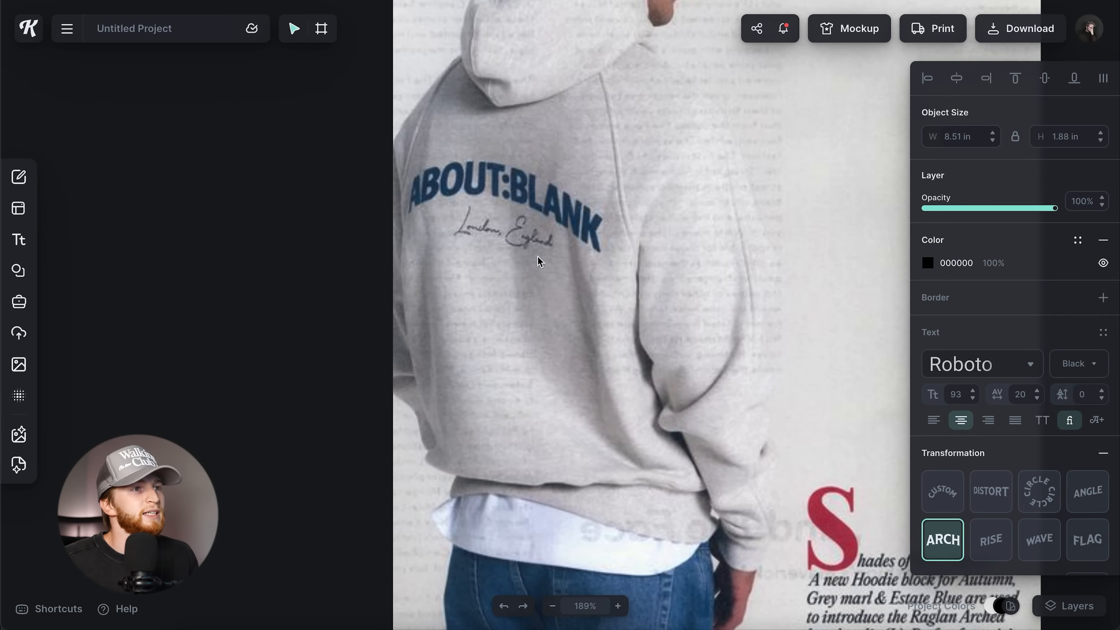
pyautogui.scroll(-5, 617, 328)
pyautogui.scroll(-10, 617, 328)
pyautogui.moveTo(674, 337); pyautogui.dragTo(675, 474)
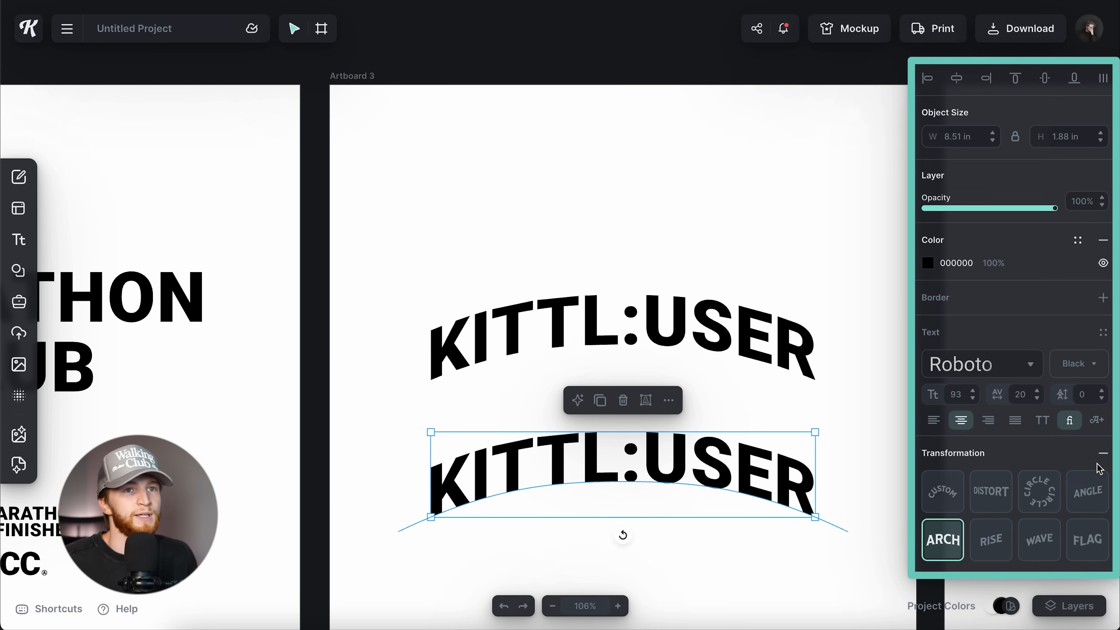
pyautogui.click(1103, 452)
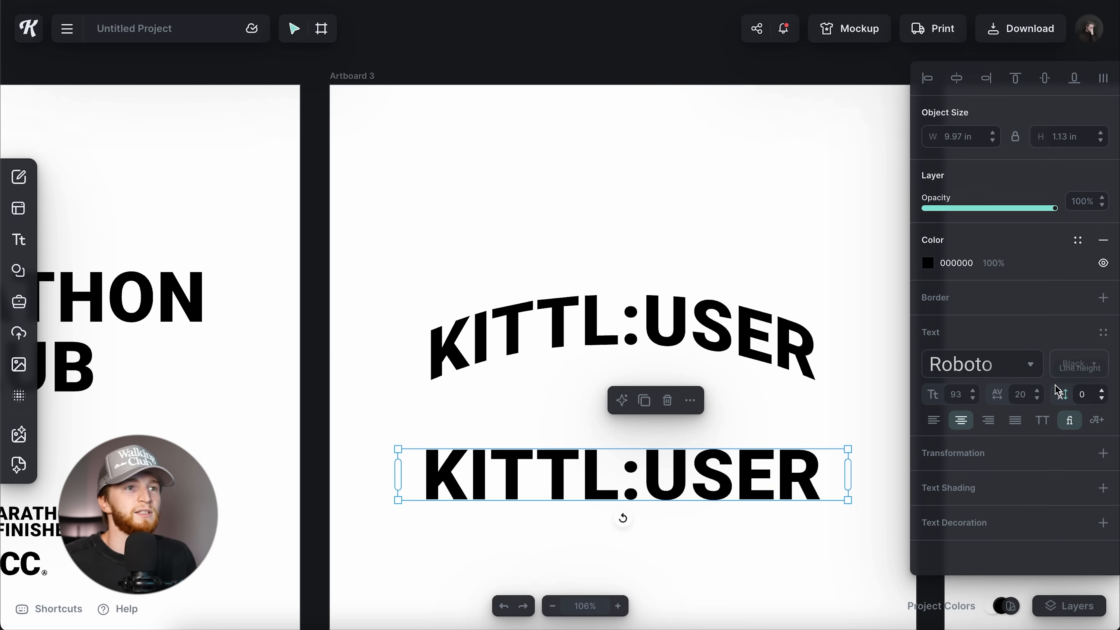
# Set the straight KITTL:USER copy in the thin signature-style script typeface listed between Agenda King and Alex Brush
pyautogui.click(1032, 363)
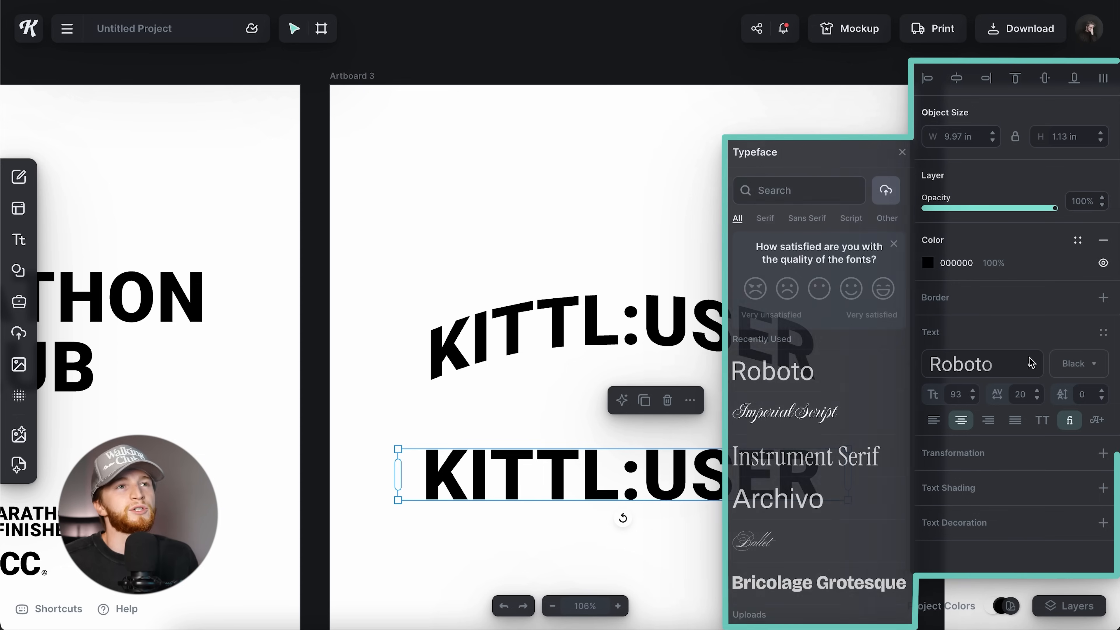
pyautogui.click(861, 218)
pyautogui.scroll(-8, 805, 409)
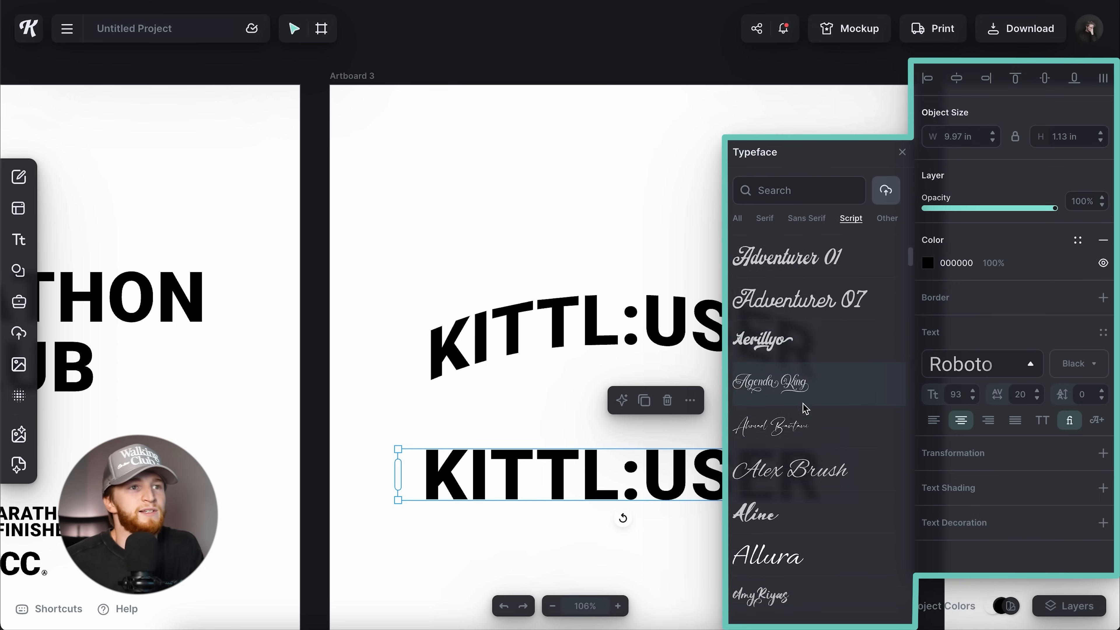
pyautogui.click(803, 338)
pyautogui.scroll(-2, 789, 415)
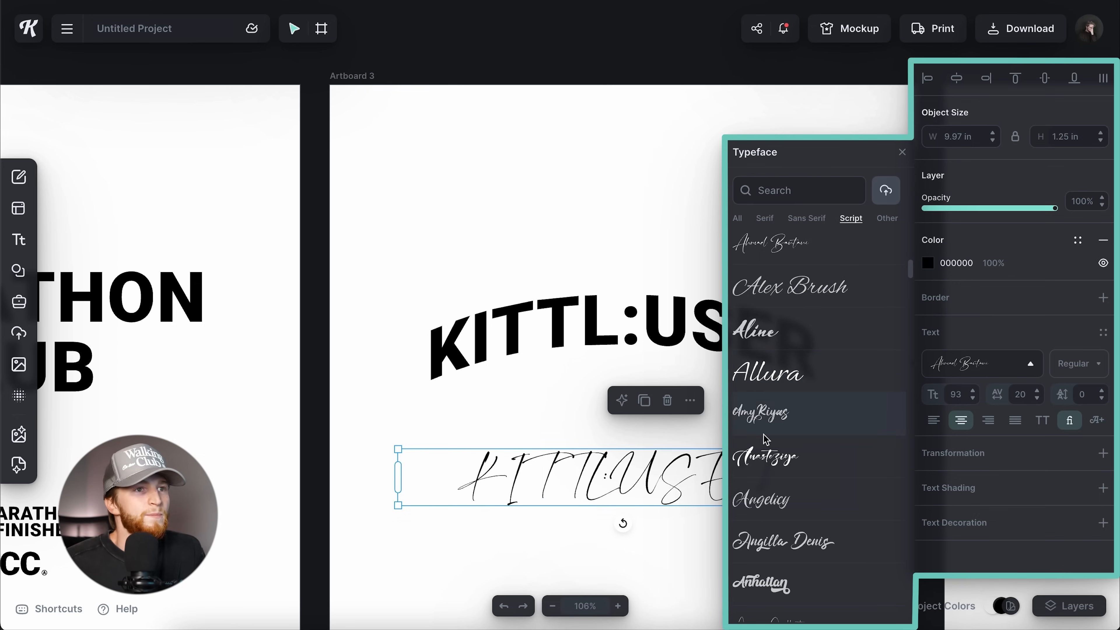
# Replace the lower copy's text with Kittl Designer and move it up close beneath the arched KITTL:USER
pyautogui.doubleClick(702, 478)
pyautogui.doubleClick(677, 477)
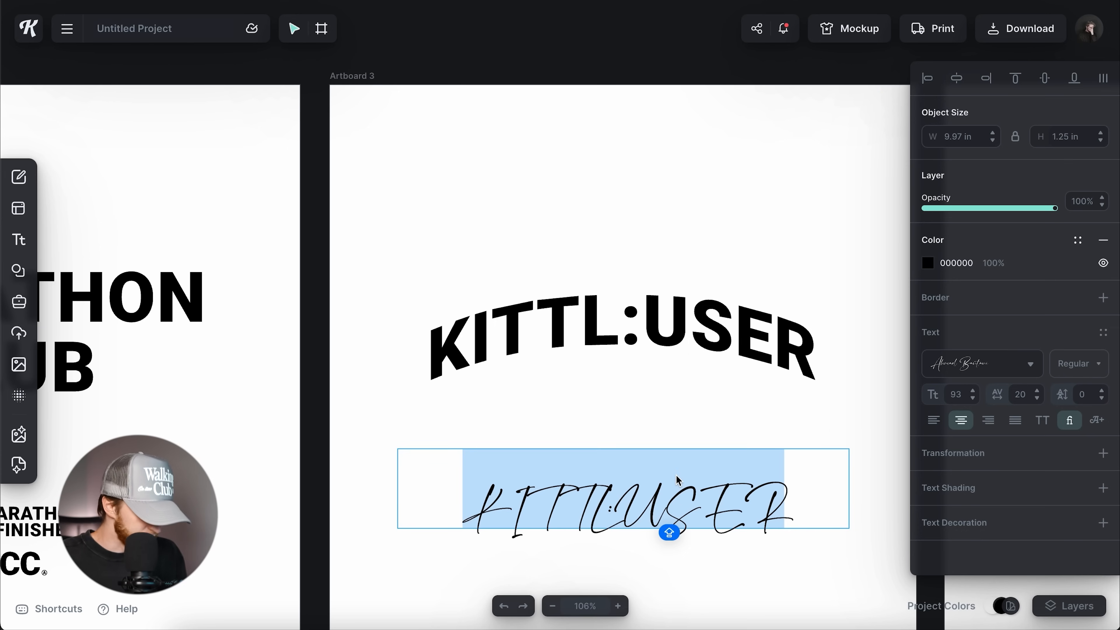
pyautogui.scroll(10, 678, 479)
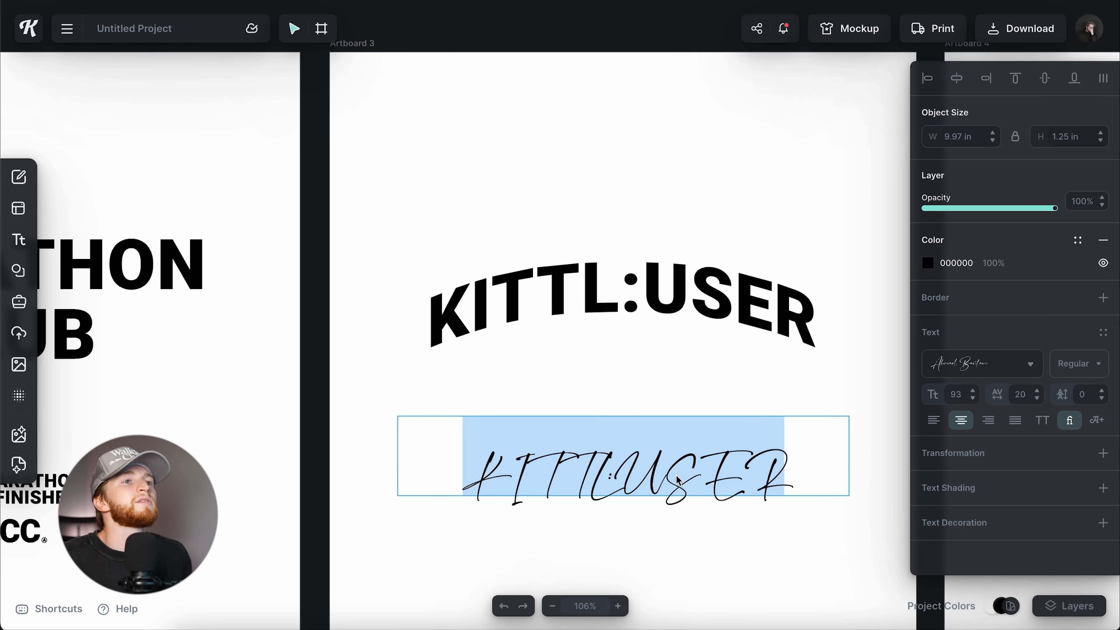
pyautogui.scroll(-10, 676, 476)
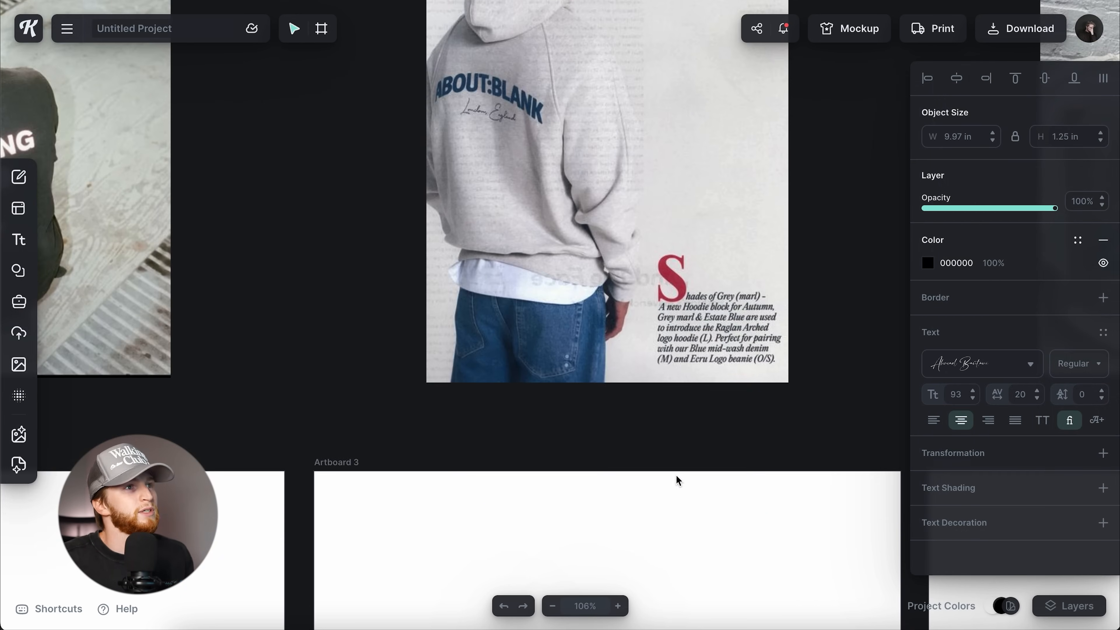
pyautogui.write('Kittl')
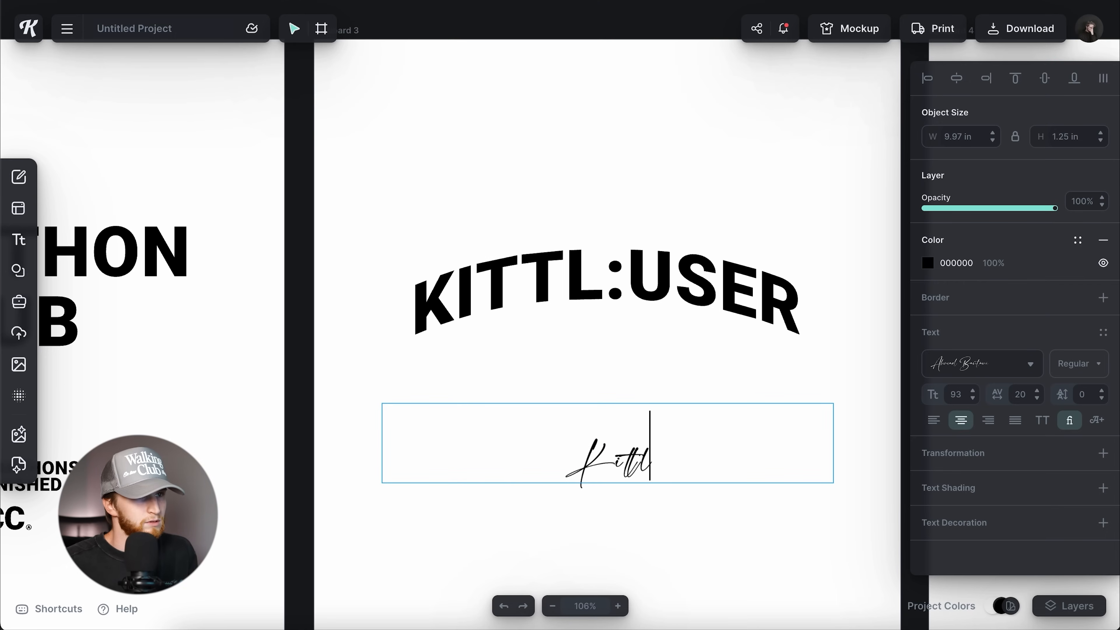
pyautogui.write(' Designer')
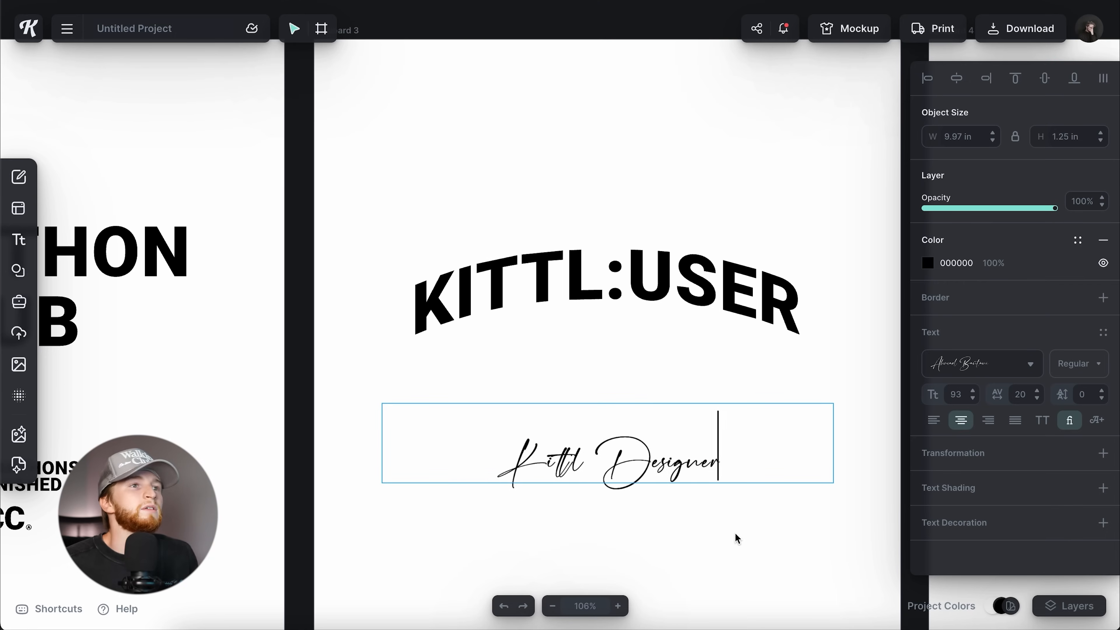
pyautogui.press('Escape')
pyautogui.moveTo(677, 445); pyautogui.dragTo(670, 376)
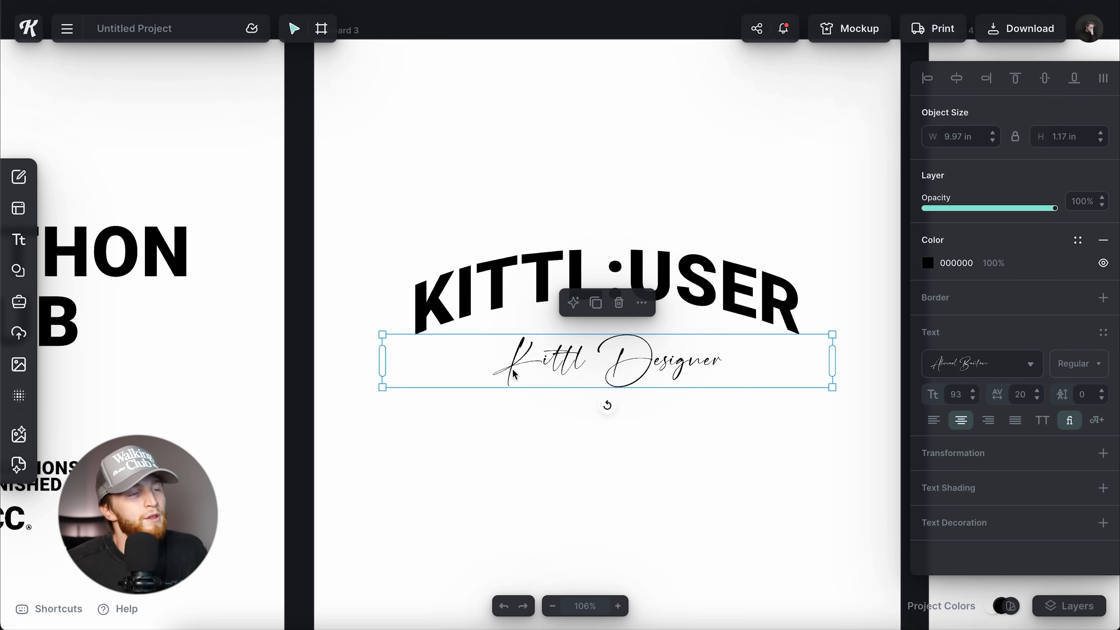
# Try the Alex Brush script typeface on the Kittl Designer line
pyautogui.click(1000, 363)
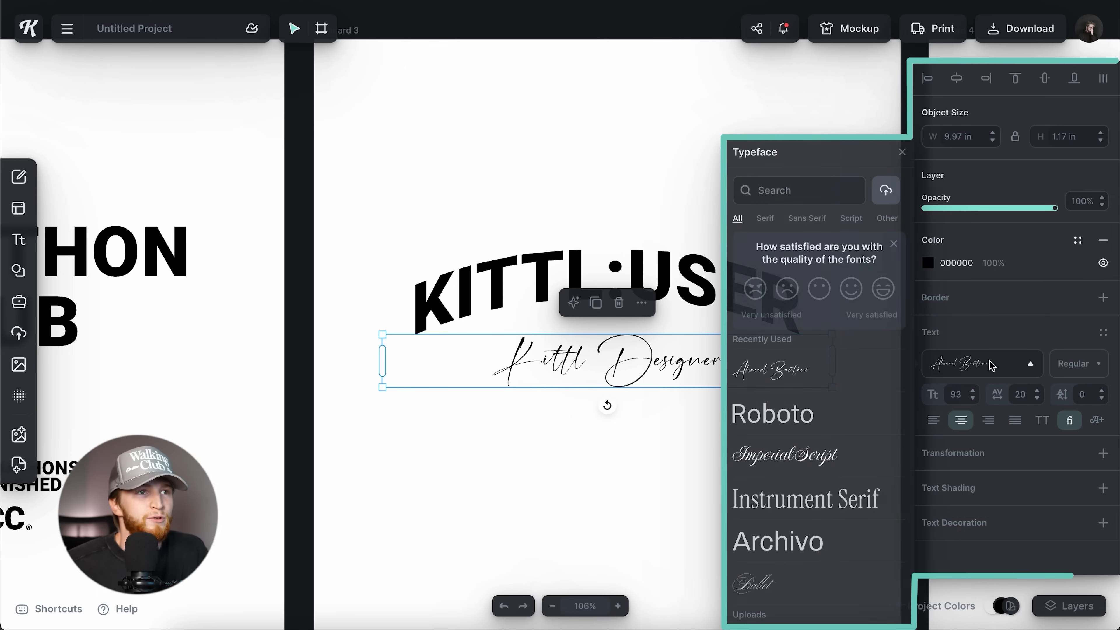
pyautogui.scroll(-5, 837, 442)
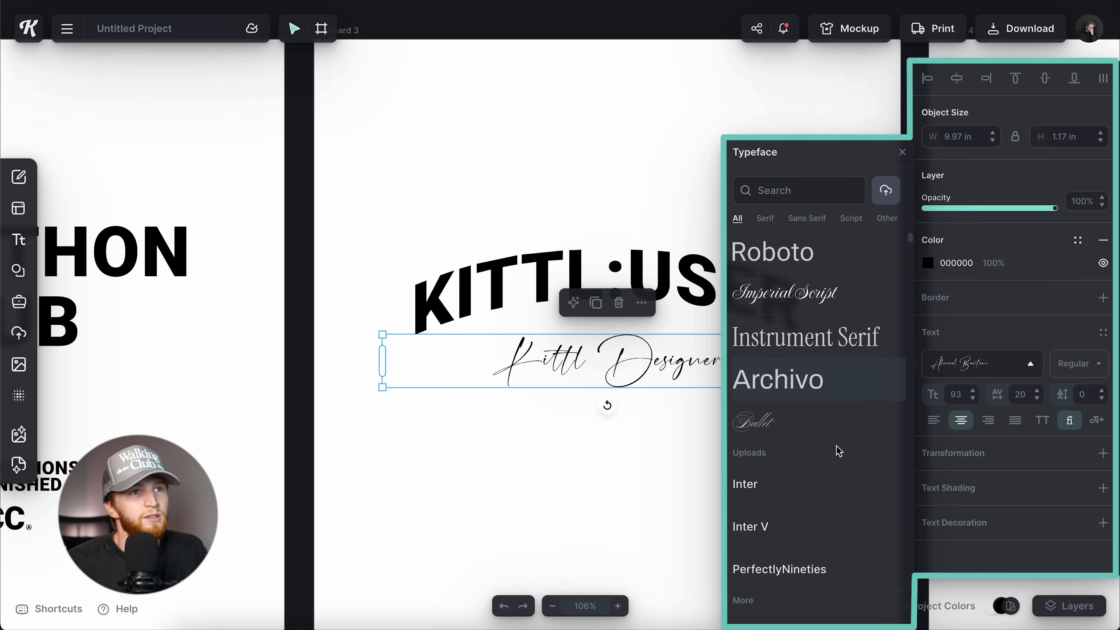
pyautogui.click(851, 218)
pyautogui.scroll(-5, 803, 512)
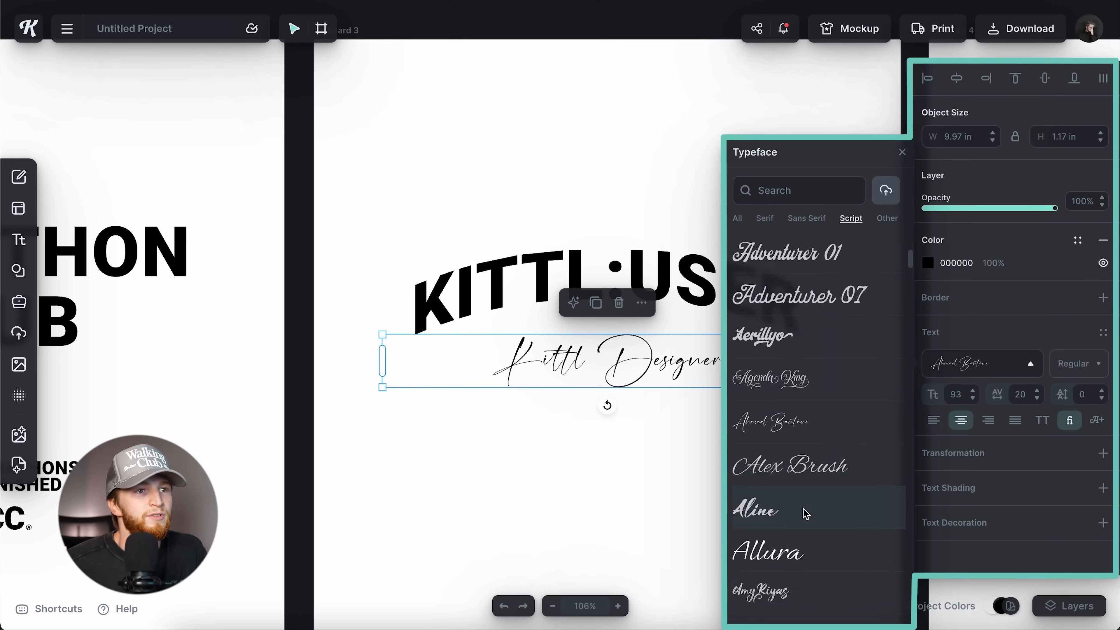
pyautogui.click(811, 382)
pyautogui.scroll(-6, 815, 425)
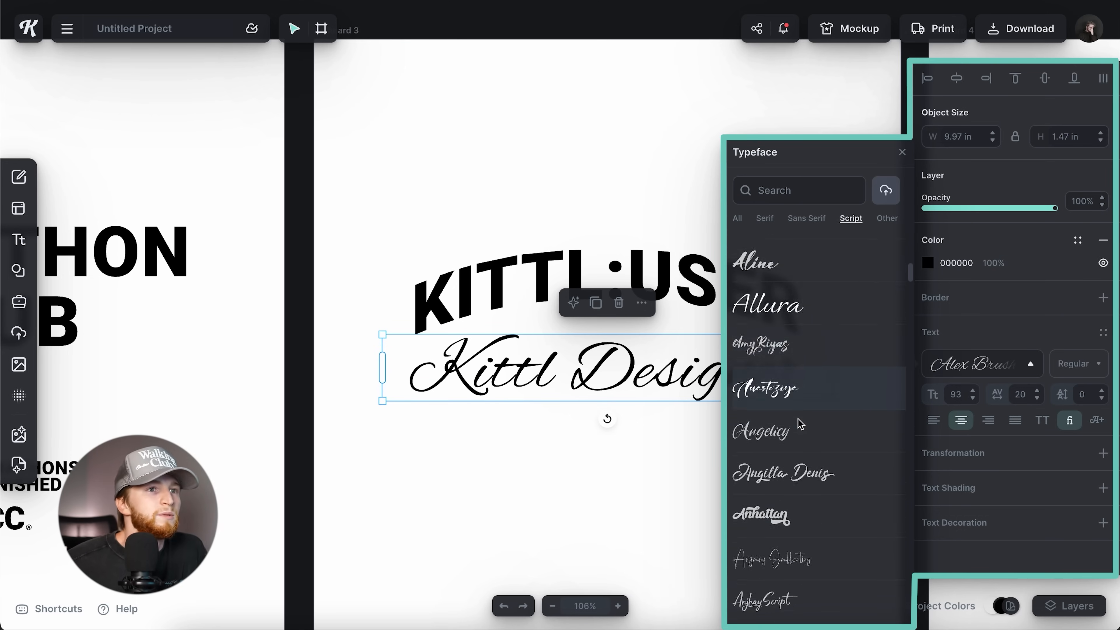
# Try further signature-style script typefaces on the Kittl Designer line, ending with Babylonica
pyautogui.click(801, 425)
pyautogui.scroll(-3, 800, 432)
pyautogui.scroll(-3, 798, 442)
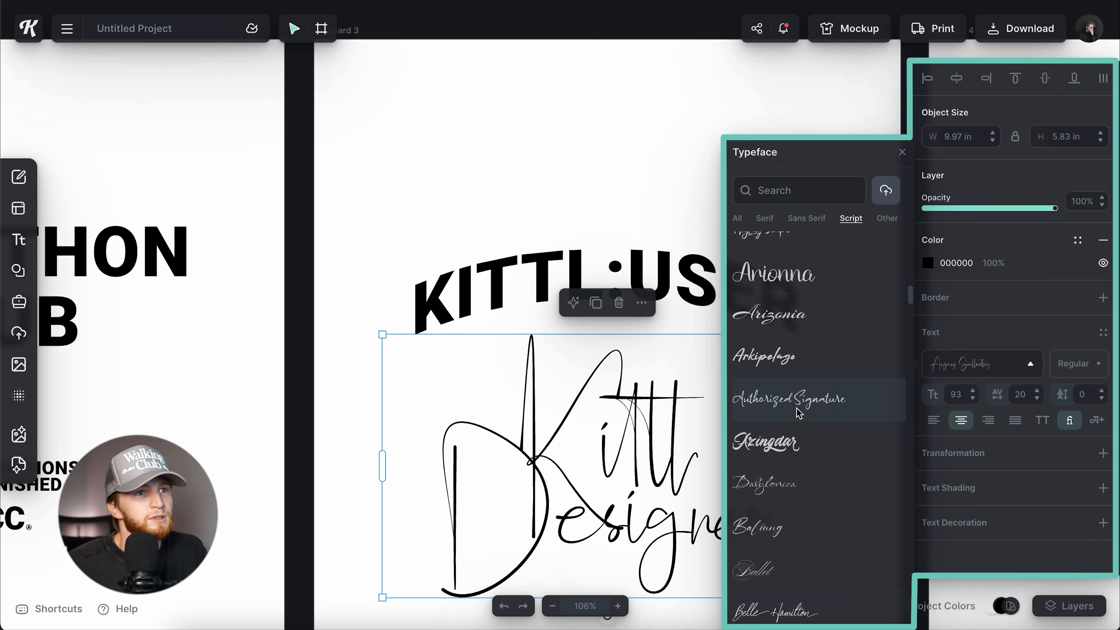
pyautogui.click(798, 397)
pyautogui.click(794, 485)
# Try the Herr Von Muellerhoff and Ingkar Janji script typefaces on the Kittl Designer line
pyautogui.scroll(-2, 789, 484)
pyautogui.scroll(-10, 789, 483)
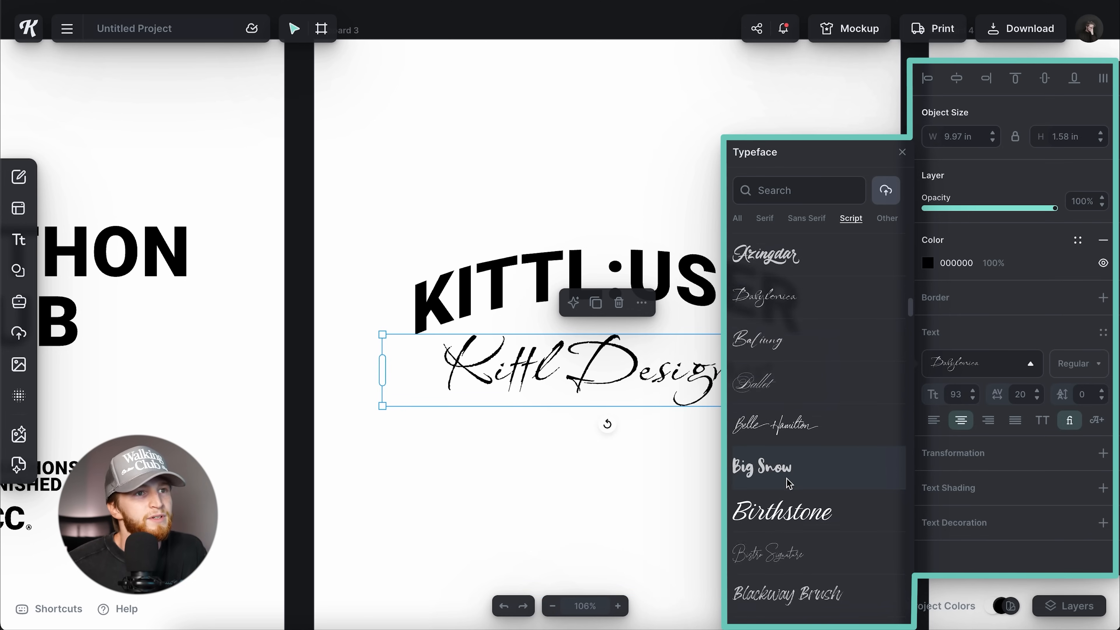
pyautogui.scroll(-10, 788, 483)
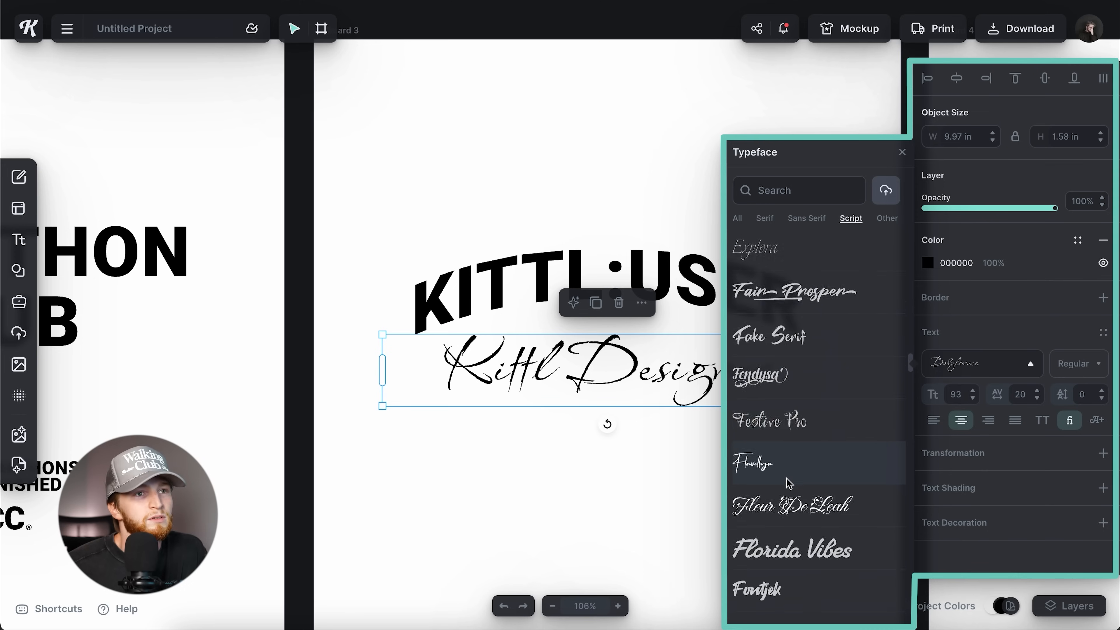
pyautogui.click(789, 483)
pyautogui.scroll(-3, 791, 472)
pyautogui.scroll(-4, 791, 461)
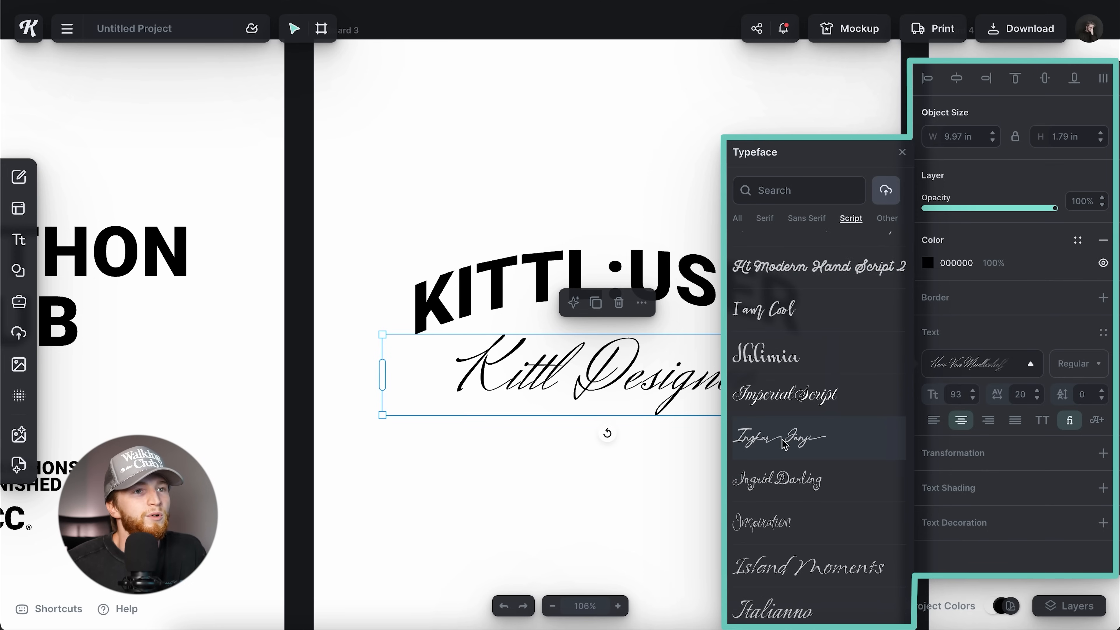
pyautogui.click(783, 443)
pyautogui.scroll(-15, 782, 463)
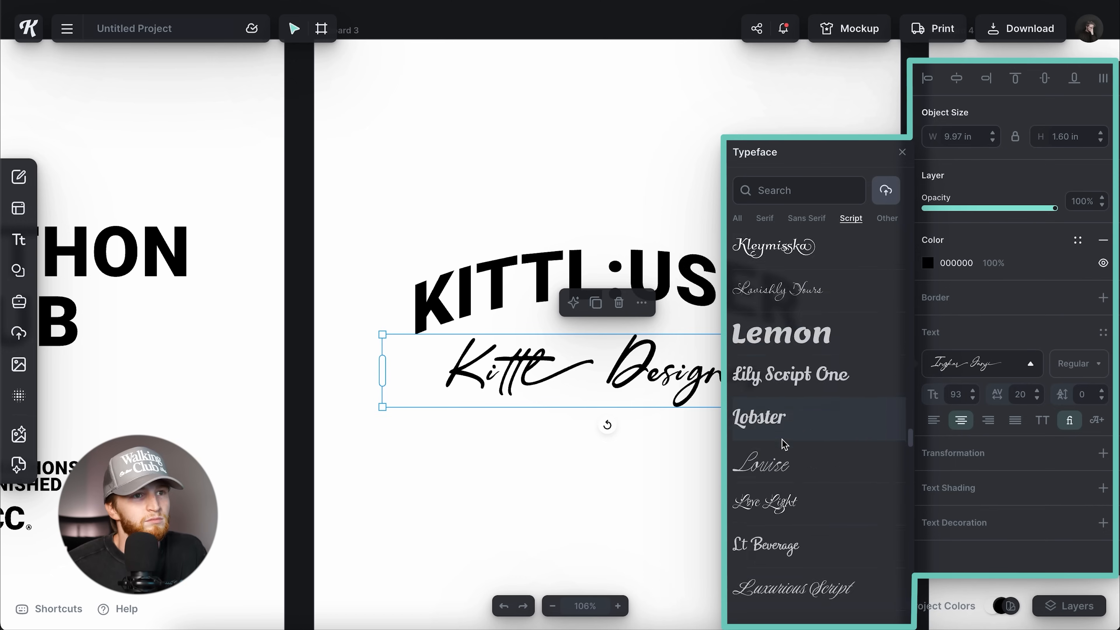
# Try the Martila Script and Miya Wayne typefaces on the Kittl Designer line
pyautogui.click(776, 499)
pyautogui.click(781, 282)
pyautogui.click(784, 504)
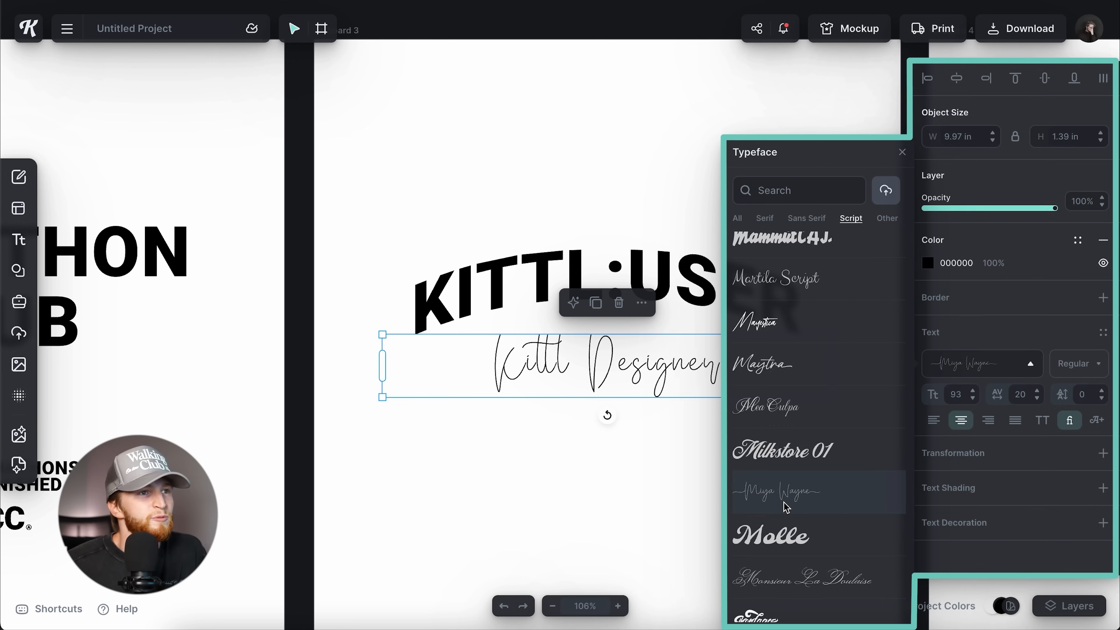
pyautogui.scroll(-1, 784, 507)
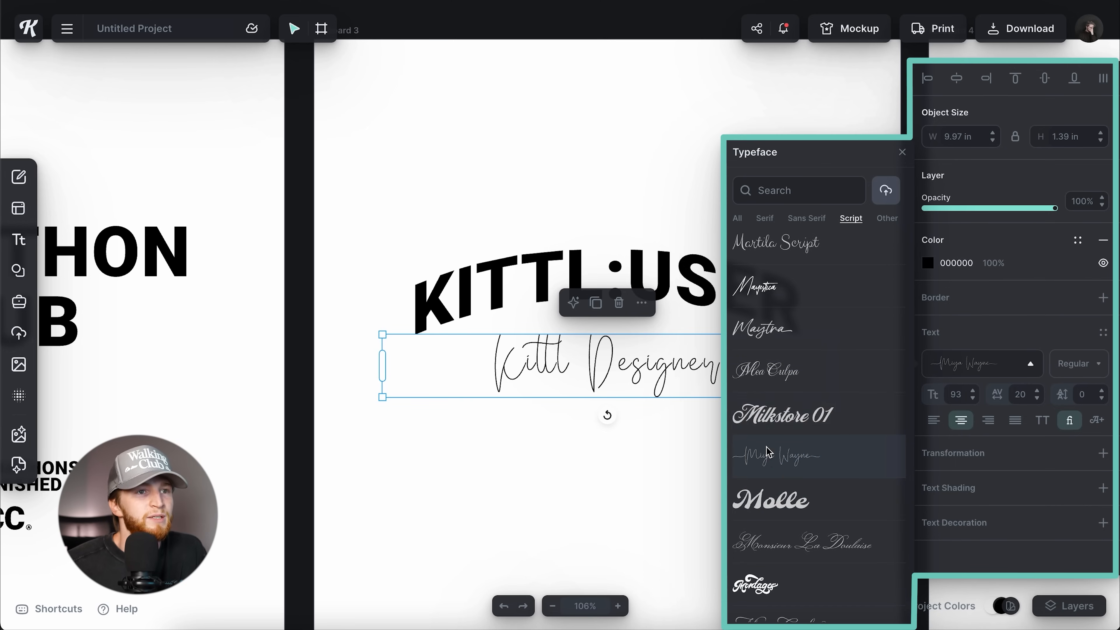
# Try the Monsieur La Doulaise script typeface on the Kittl Designer line and deselect it
pyautogui.scroll(-2, 771, 456)
pyautogui.click(794, 437)
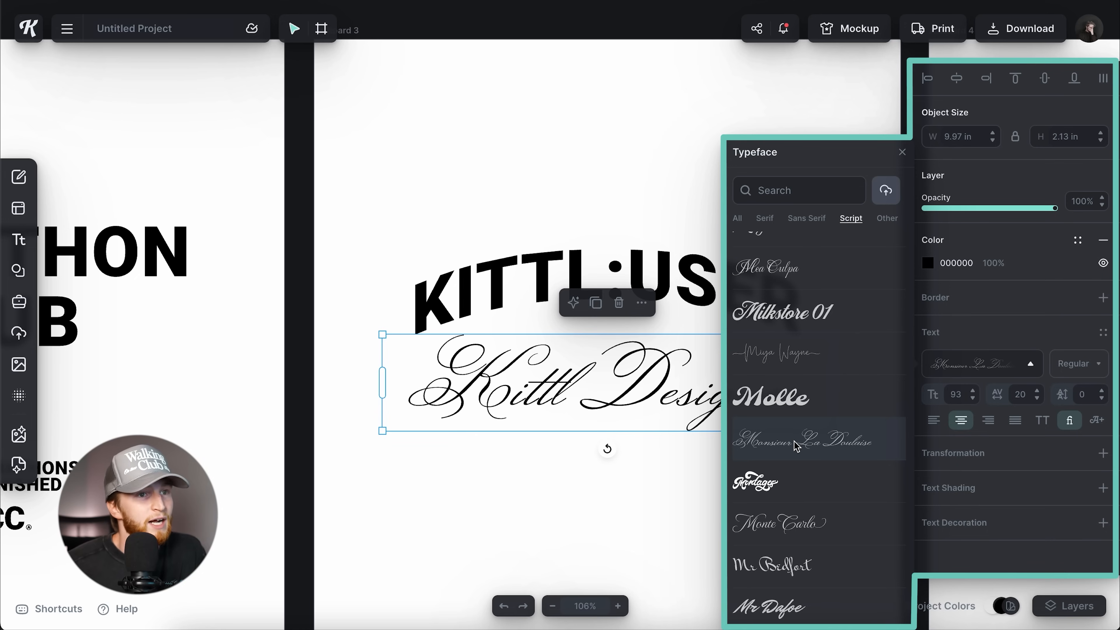
pyautogui.click(652, 479)
# Move the Kittl Designer line slightly down to leave a small gap beneath the arched KITTL:USER
pyautogui.scroll(-5, 653, 480)
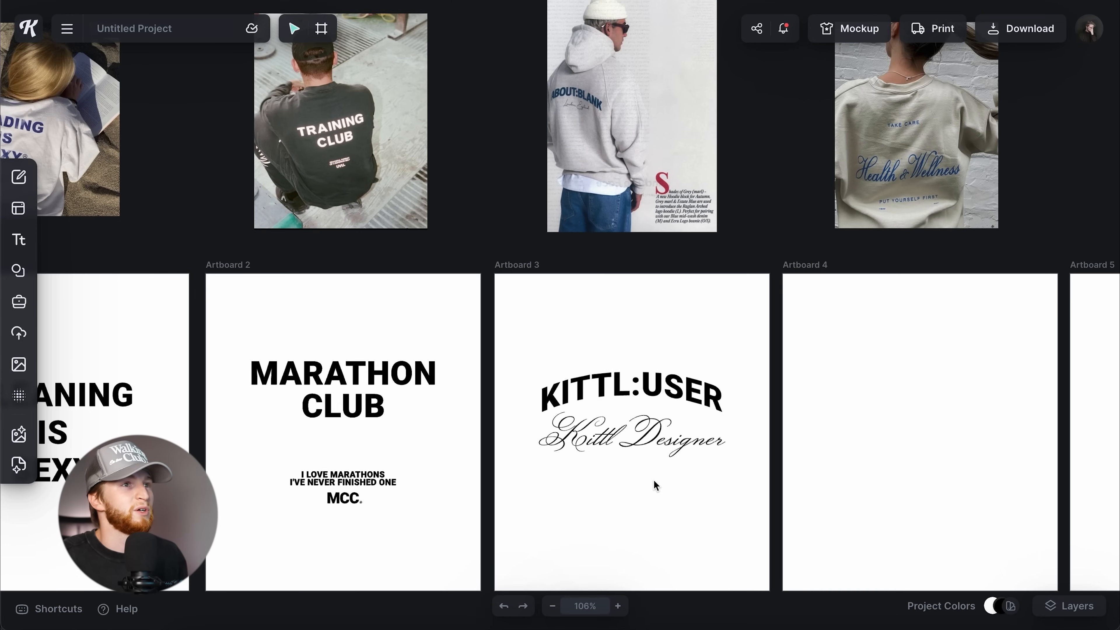
pyautogui.scroll(-3, 646, 447)
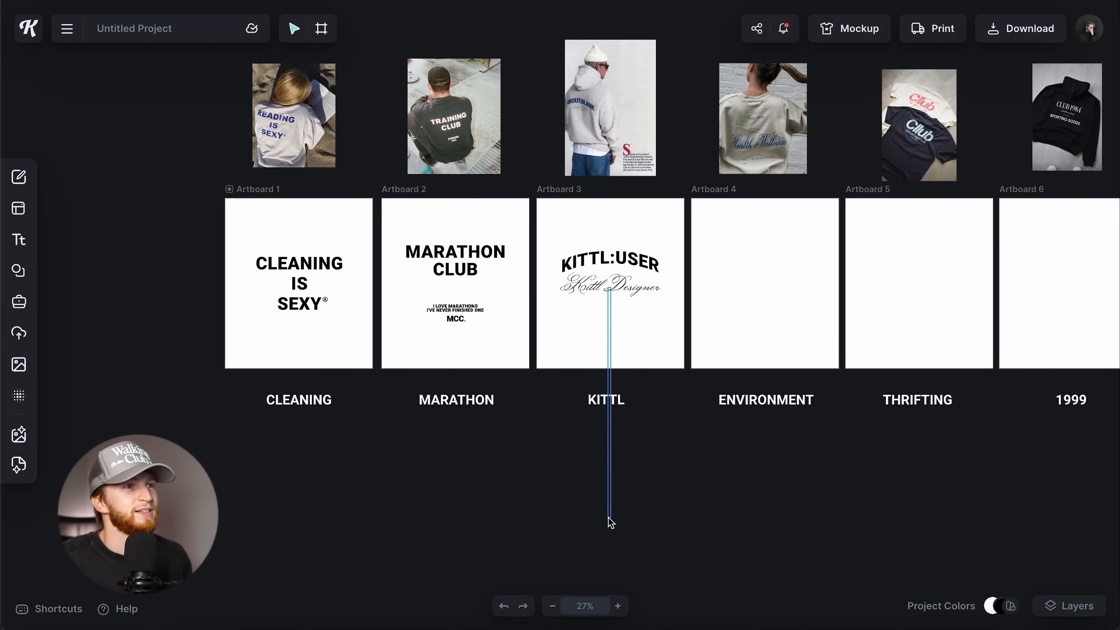
pyautogui.moveTo(608, 517); pyautogui.dragTo(609, 518)
pyautogui.click(688, 338)
pyautogui.moveTo(623, 286)
pyautogui.mouseDown()
pyautogui.moveTo(650, 547)
pyautogui.moveTo(626, 297)
pyautogui.mouseUp()
# Try more script typefaces on the Kittl Designer line, including Lavishly Yours, Mrs Saint Delafield and Sacramento
pyautogui.scroll(8, 630, 300)
pyautogui.click(974, 363)
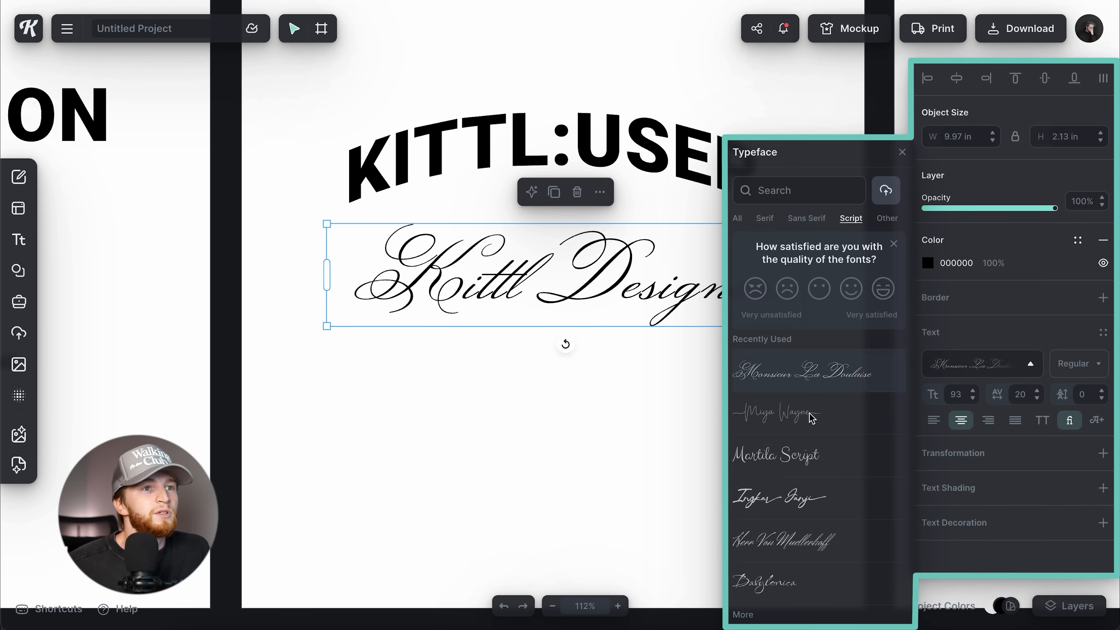
pyautogui.scroll(-15, 815, 391)
pyautogui.scroll(-20, 805, 430)
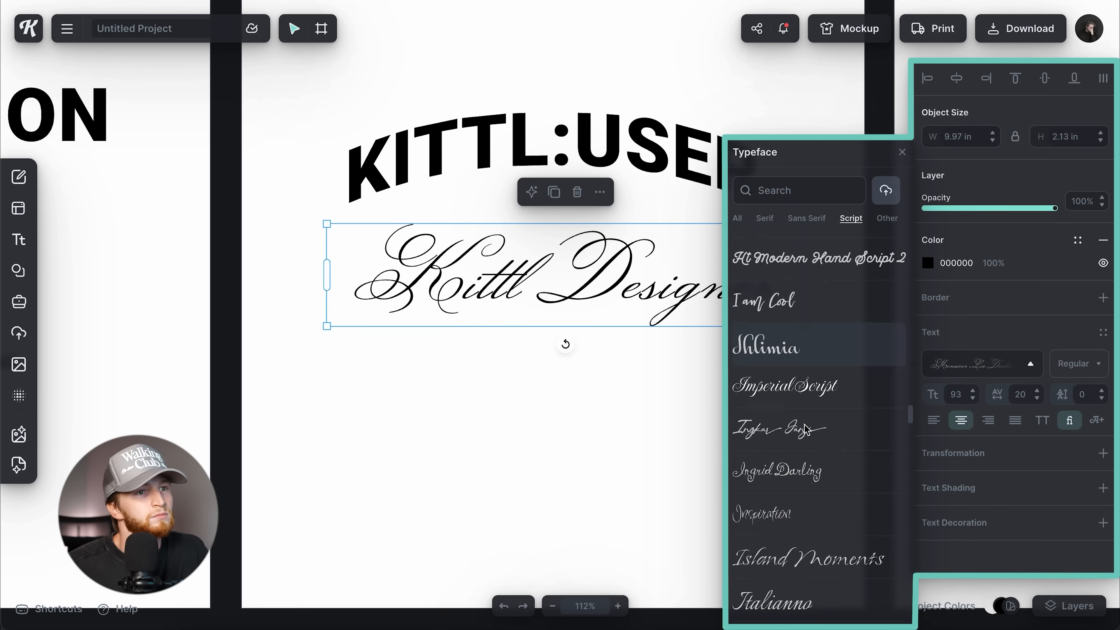
pyautogui.scroll(-20, 805, 430)
pyautogui.scroll(-15, 784, 443)
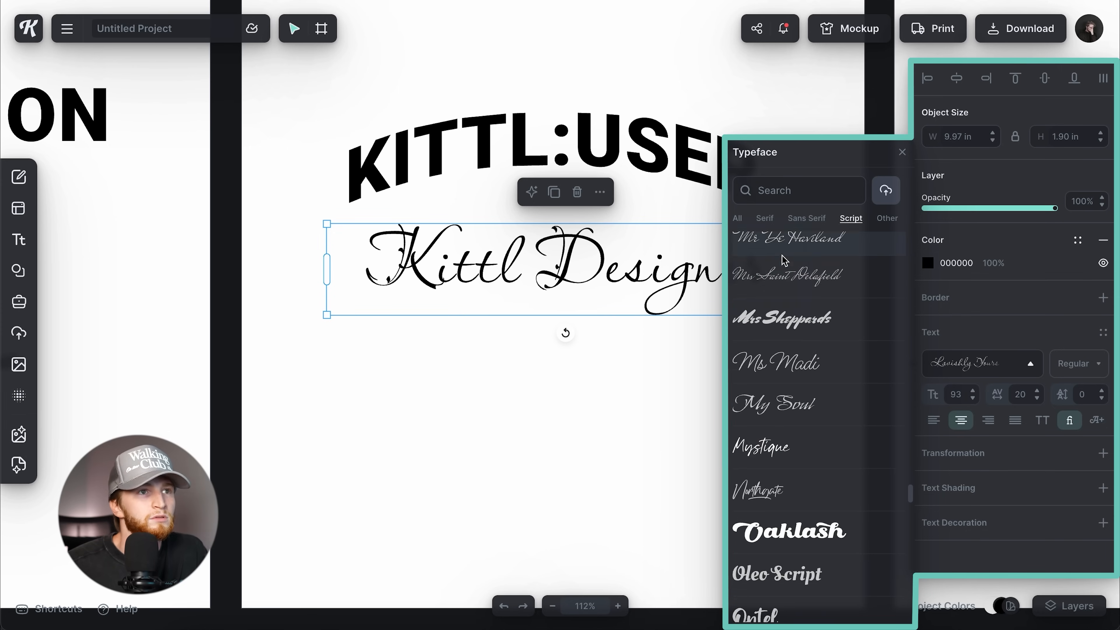
pyautogui.click(784, 265)
pyautogui.scroll(-3, 752, 400)
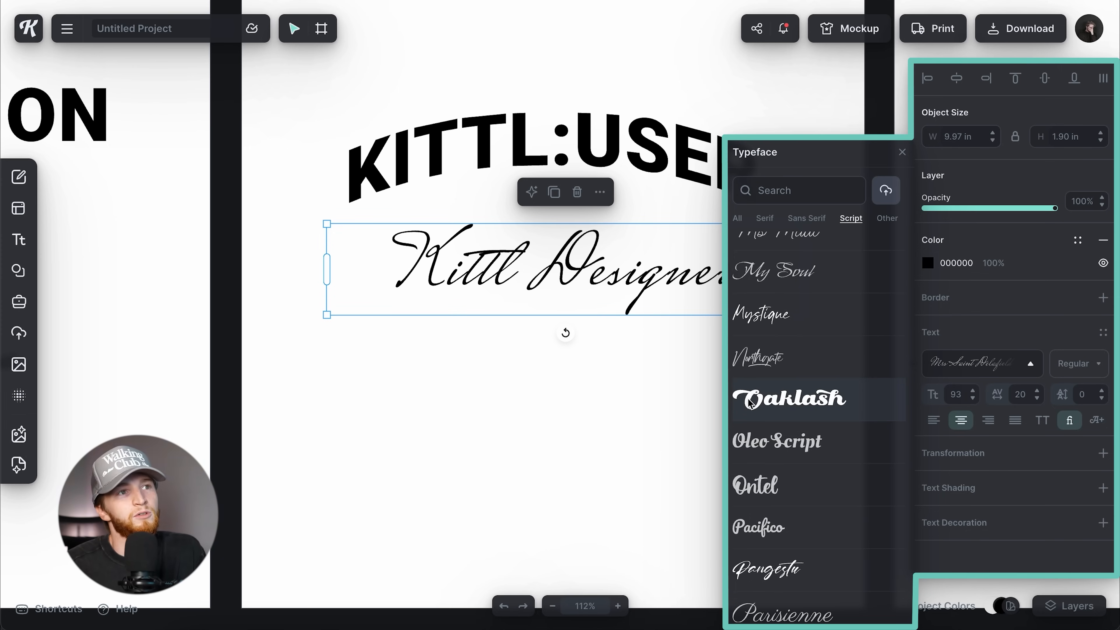
pyautogui.scroll(-12, 748, 402)
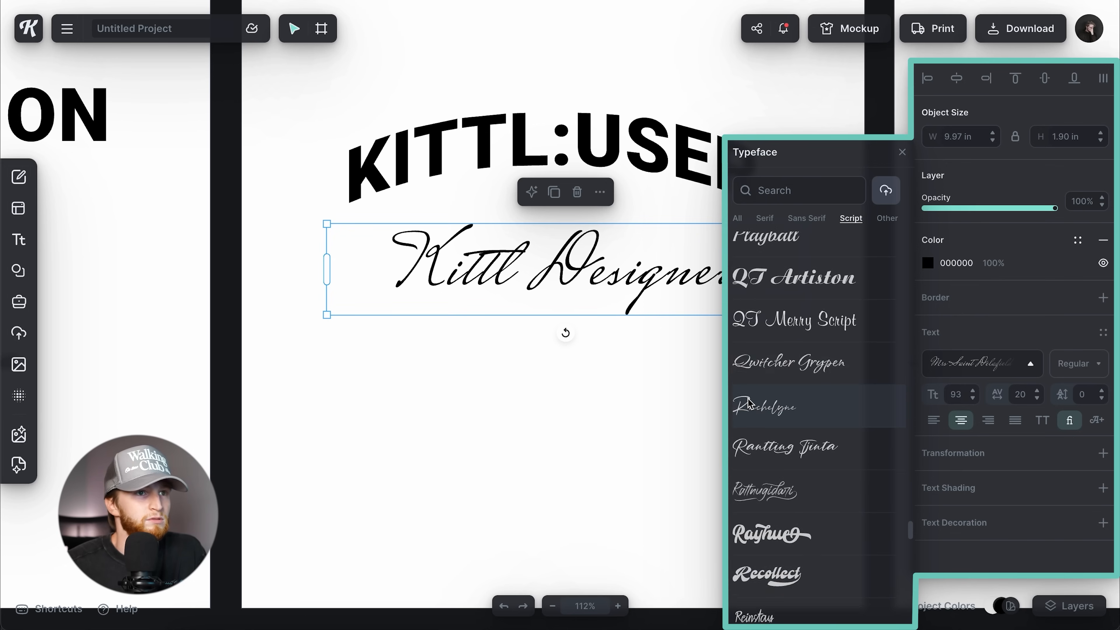
pyautogui.scroll(2, 748, 402)
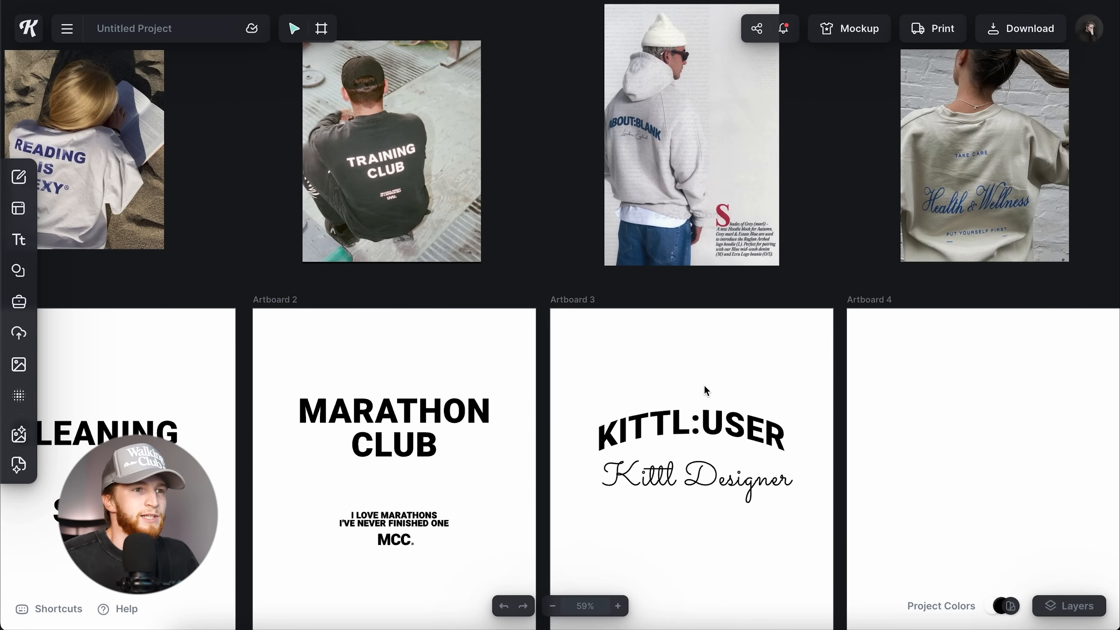
# Compare the script line with the ABOUT:BLANK hoodie photo and try the Miya Wayne typeface on it again
pyautogui.scroll(5, 703, 393)
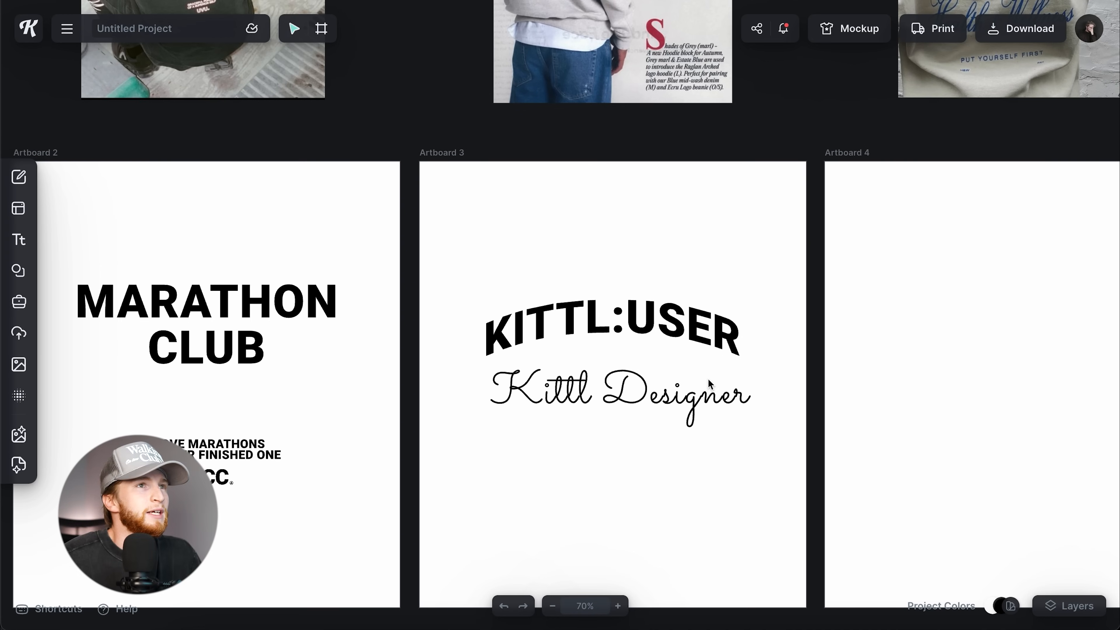
pyautogui.scroll(5, 706, 388)
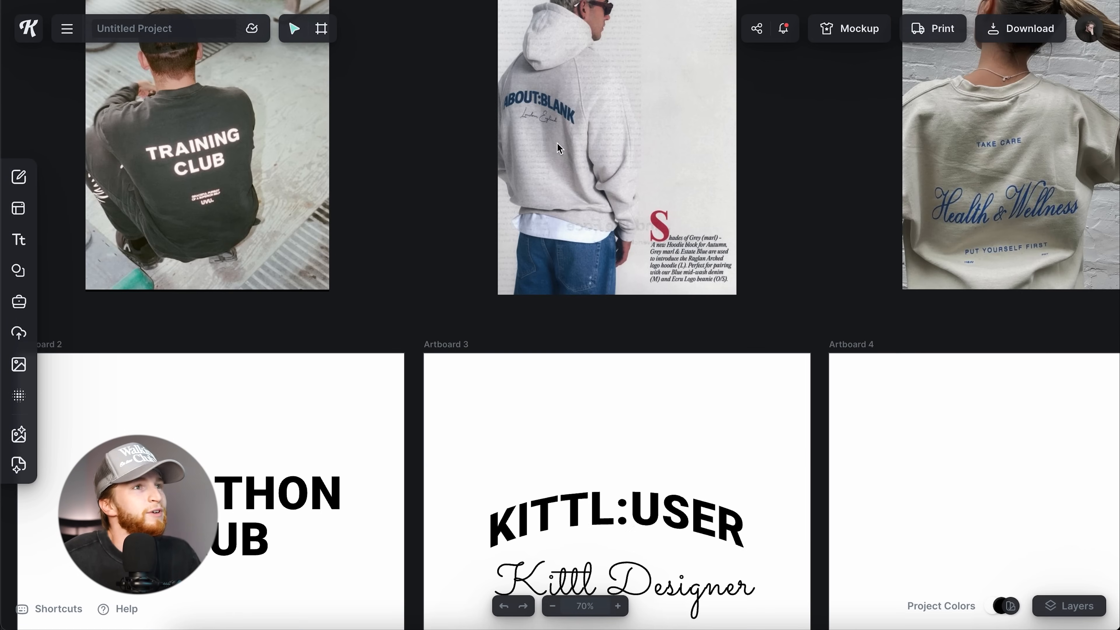
pyautogui.scroll(-3, 577, 253)
pyautogui.click(637, 452)
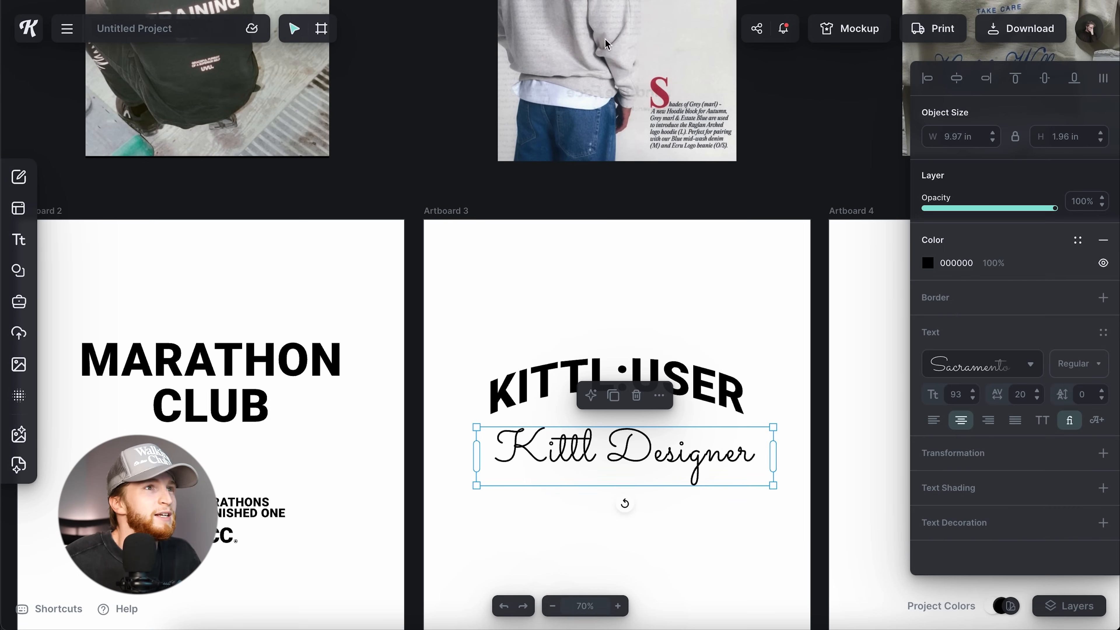
pyautogui.click(986, 369)
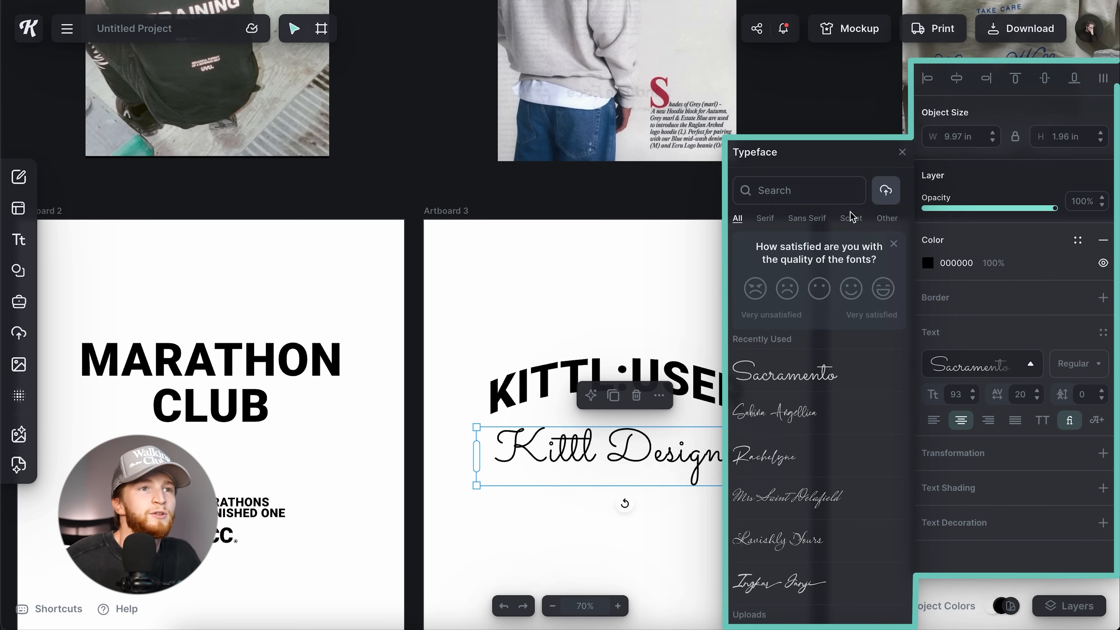
pyautogui.scroll(-20, 842, 358)
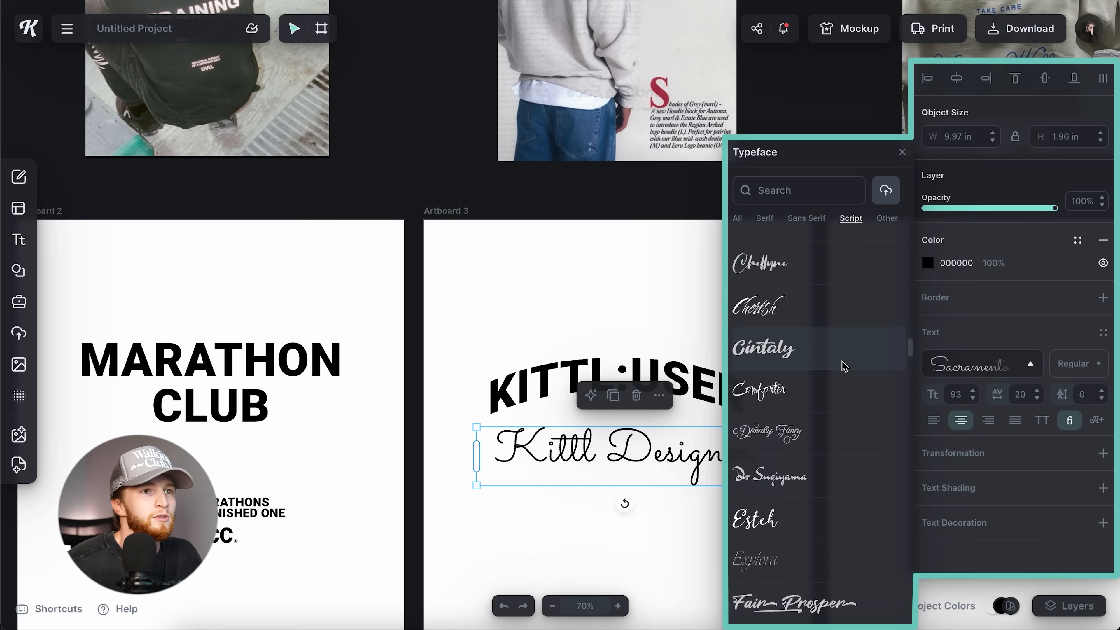
pyautogui.scroll(-8, 844, 366)
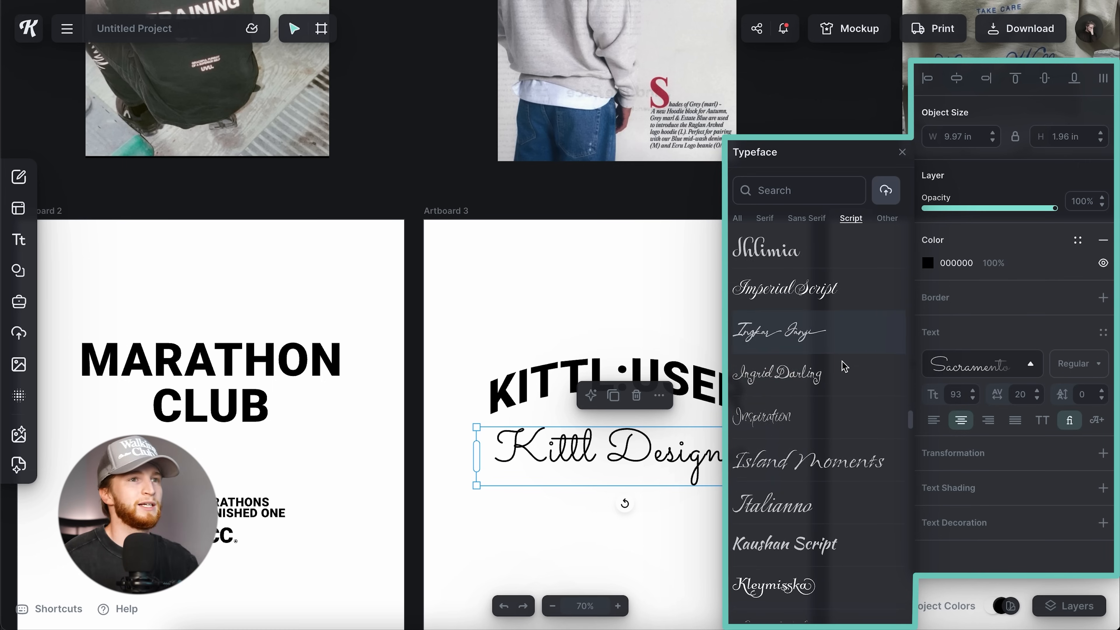
pyautogui.scroll(-20, 844, 366)
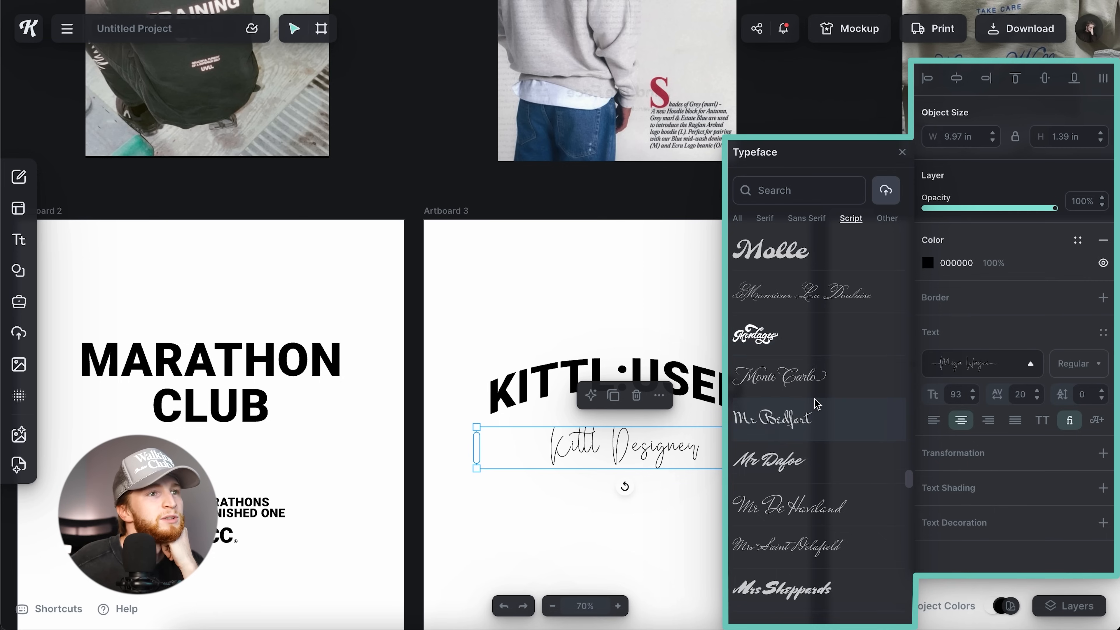
pyautogui.scroll(-2, 816, 403)
pyautogui.scroll(-2, 795, 413)
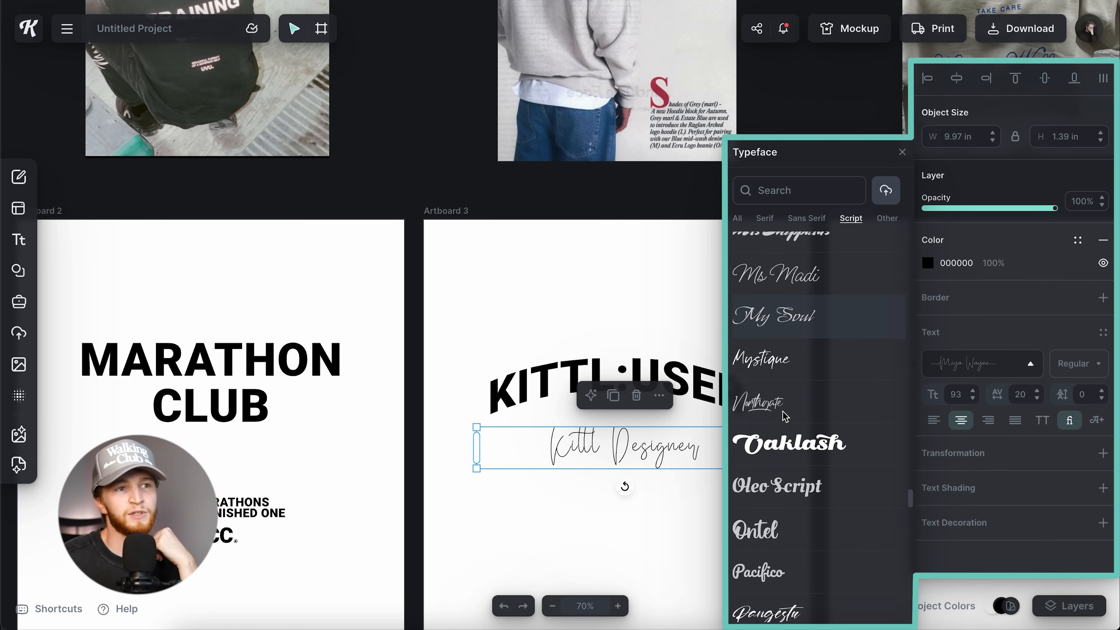
pyautogui.click(786, 416)
# Try further signature-style script typefaces on the Kittl Designer line, ending with Roger Signature
pyautogui.scroll(-3, 793, 433)
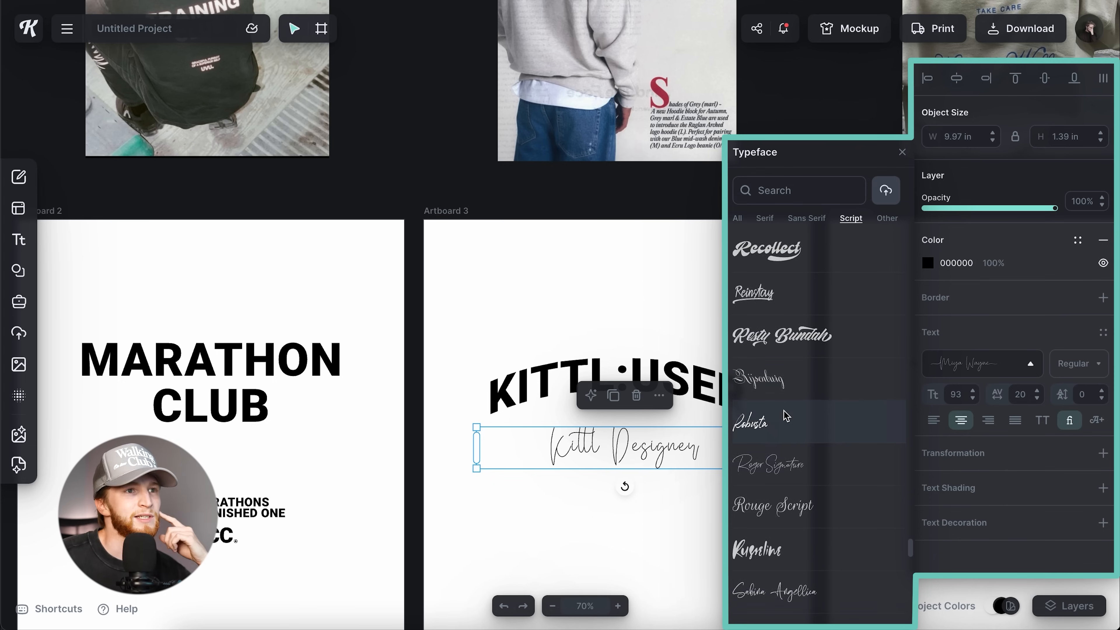
pyautogui.scroll(-5, 788, 454)
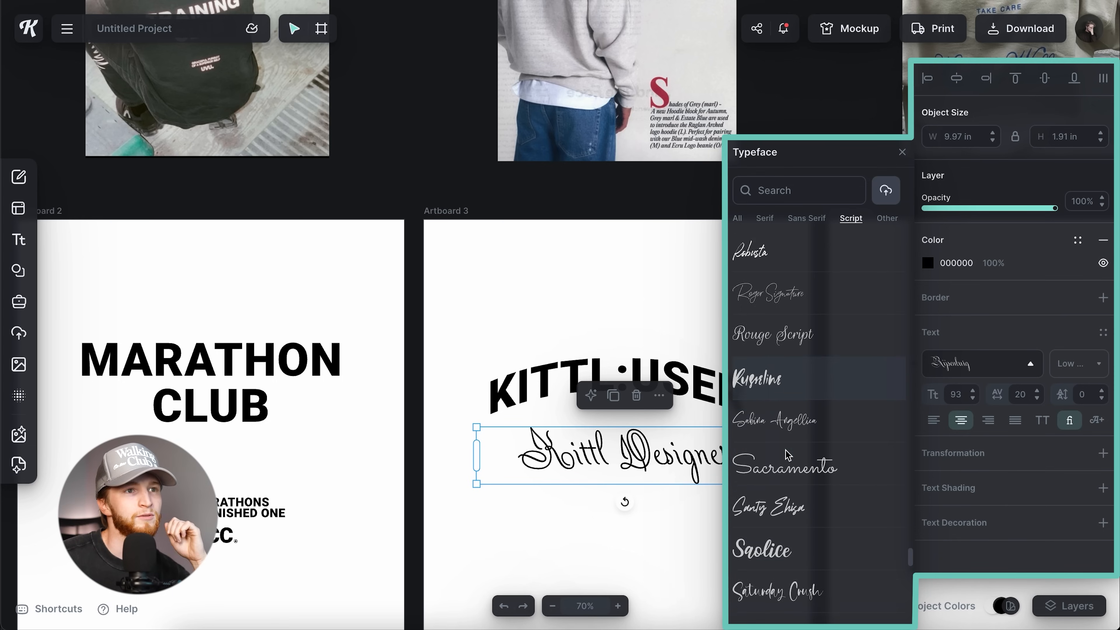
pyautogui.click(791, 474)
pyautogui.scroll(-2, 793, 481)
pyautogui.scroll(-4, 794, 488)
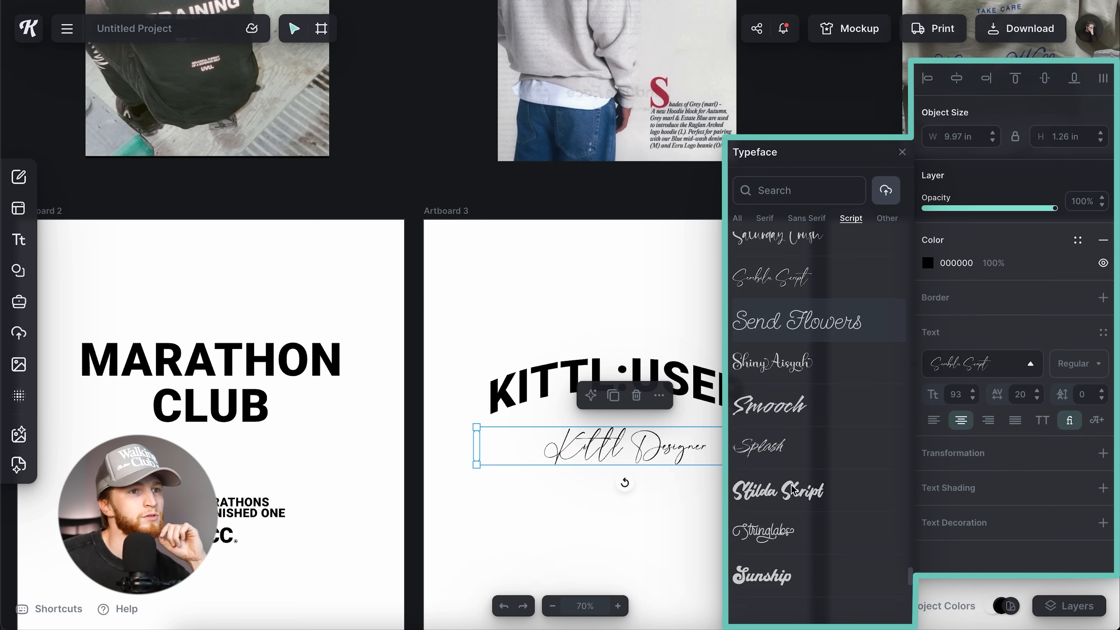
pyautogui.scroll(-10, 779, 575)
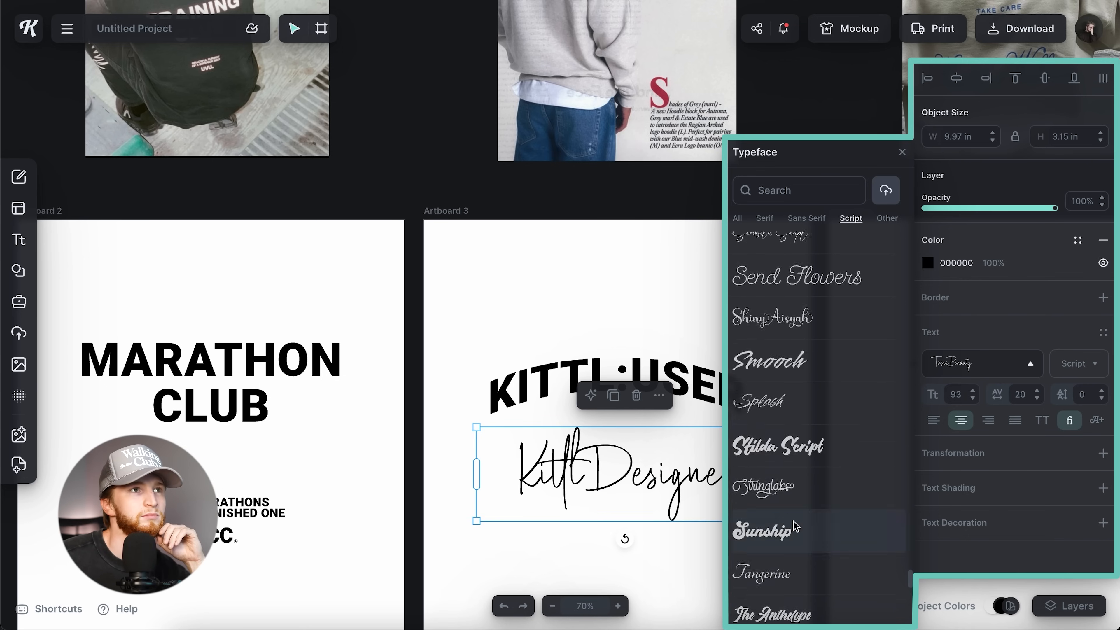
pyautogui.click(768, 391)
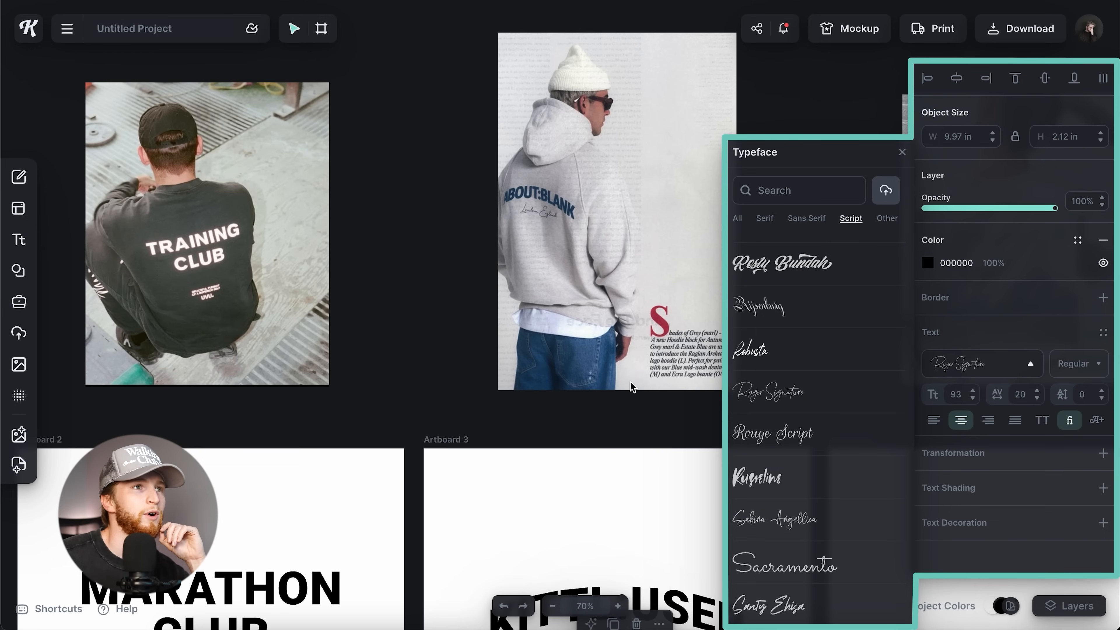
# Set the Kittl Designer line in the Monsieur La Doulaise typeface with letter spacing 0
pyautogui.scroll(10, 796, 470)
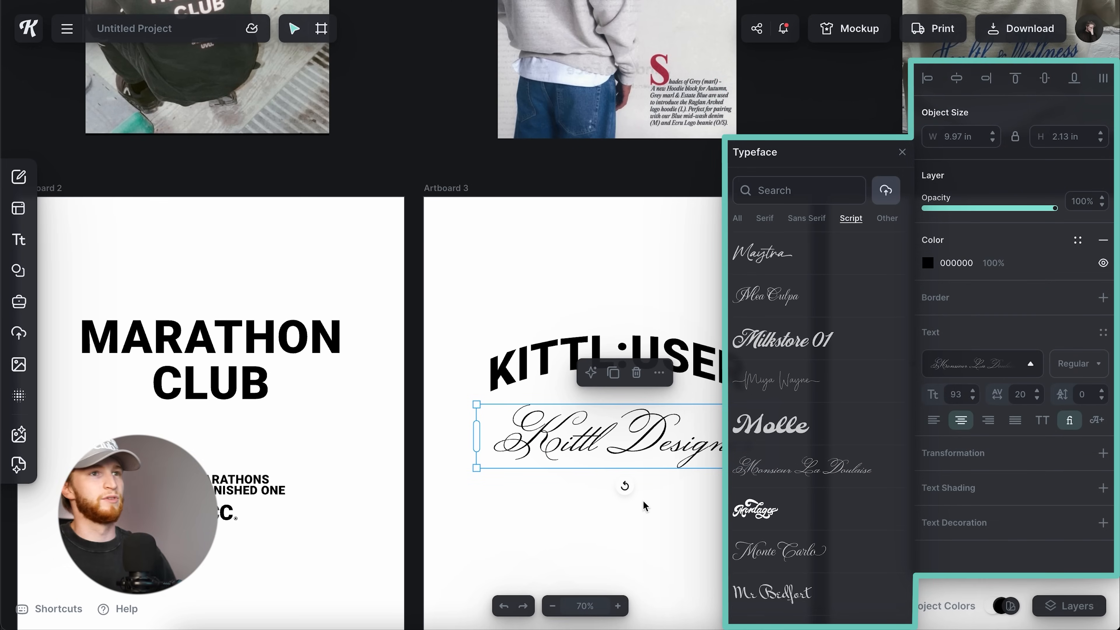
pyautogui.scroll(5, 780, 500)
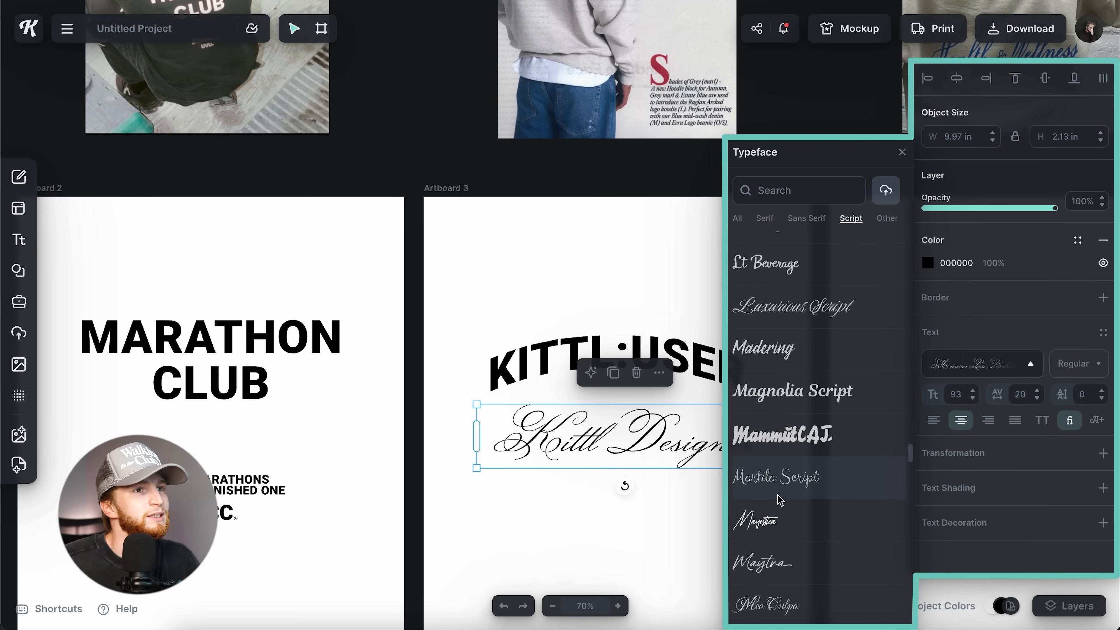
pyautogui.scroll(8, 779, 500)
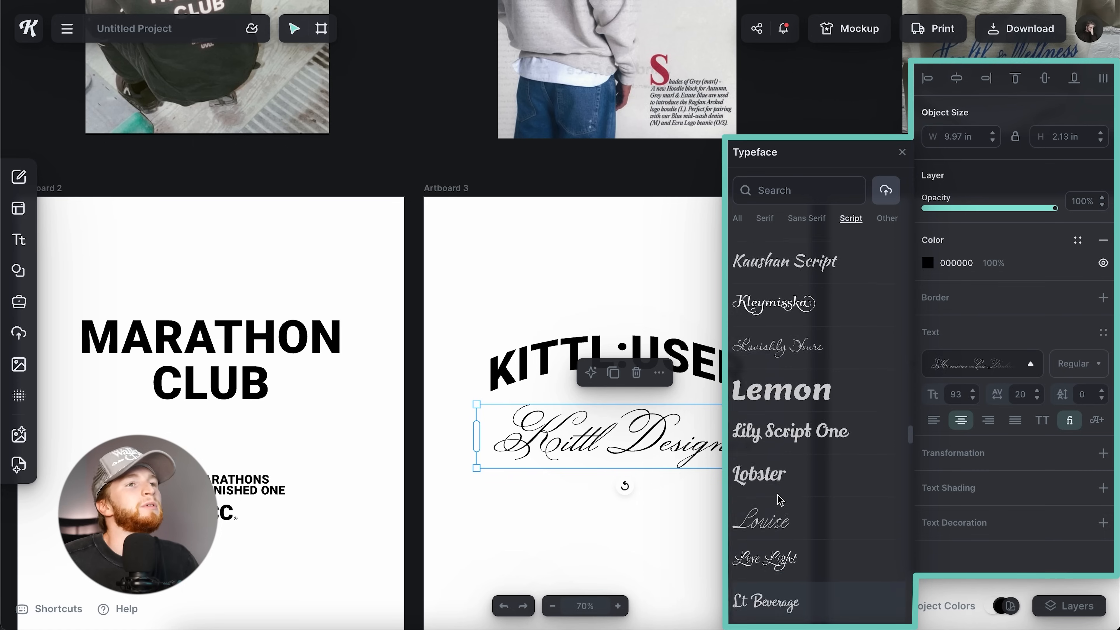
pyautogui.scroll(4, 780, 500)
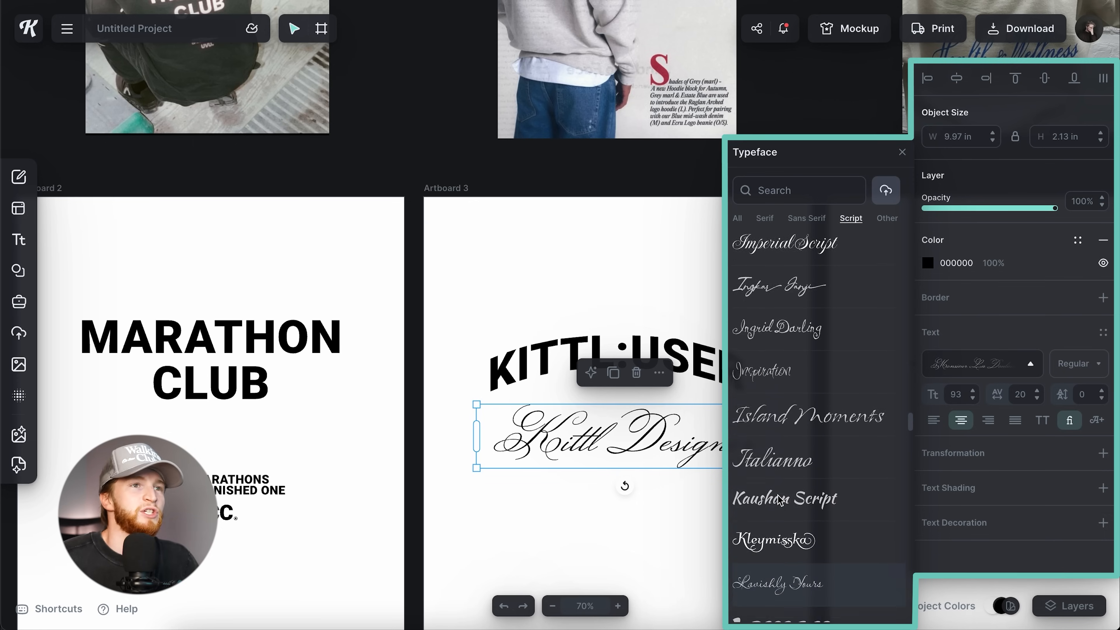
pyautogui.scroll(6, 779, 500)
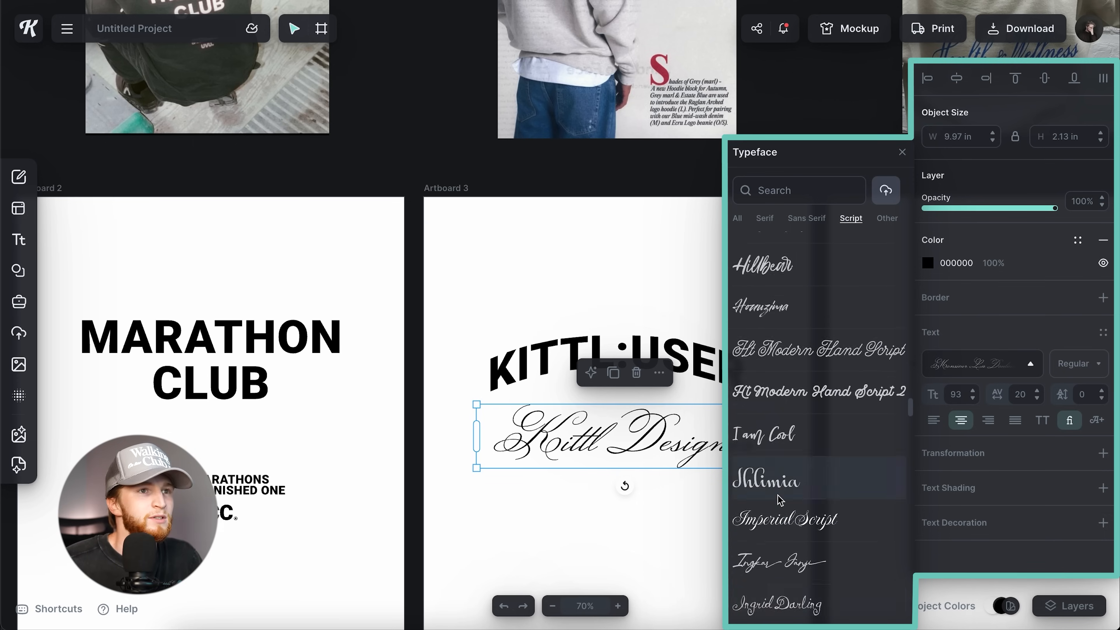
pyautogui.click(595, 560)
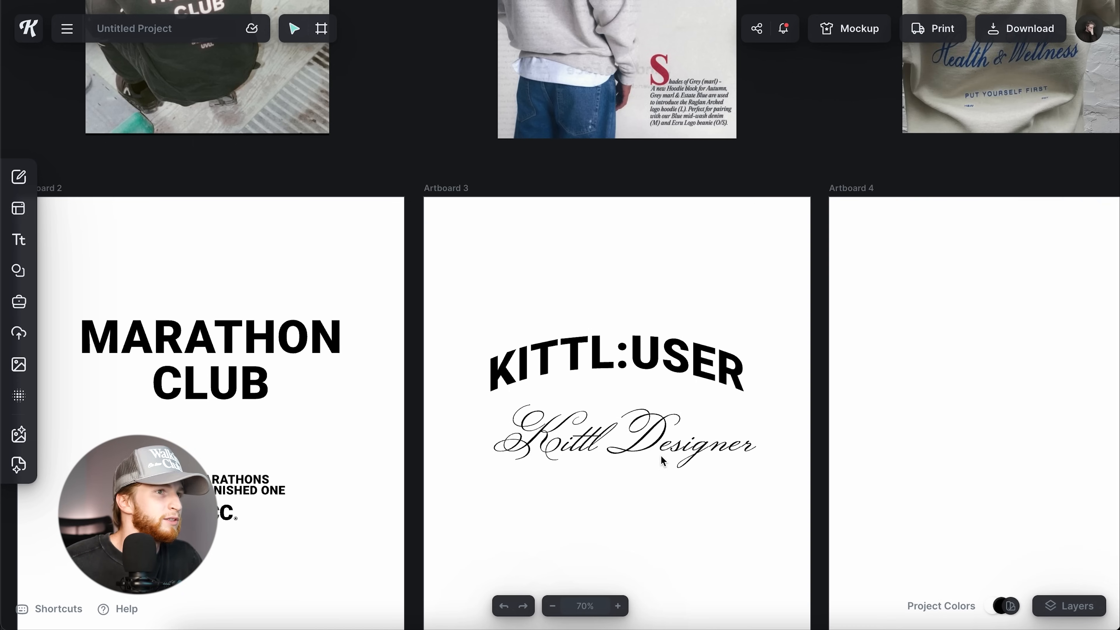
pyautogui.click(665, 447)
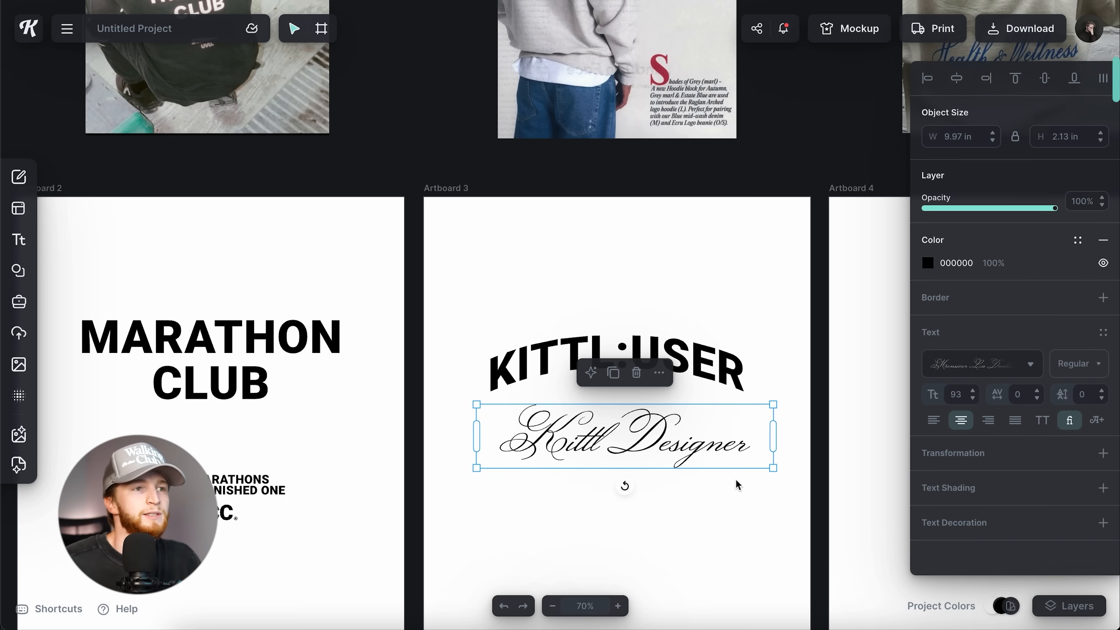
# Scale the Kittl Designer line down to about 7.42 in wide and center it closely beneath KITTL:USER
pyautogui.moveTo(773, 471); pyautogui.dragTo(682, 419)
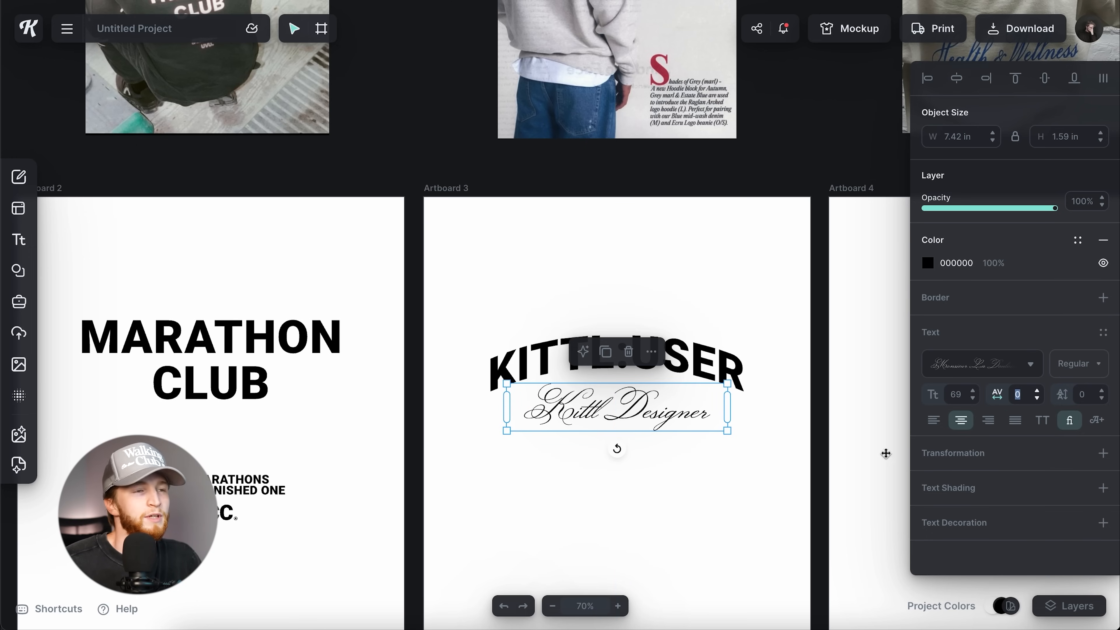
pyautogui.click(606, 490)
pyautogui.moveTo(662, 425); pyautogui.dragTo(662, 414)
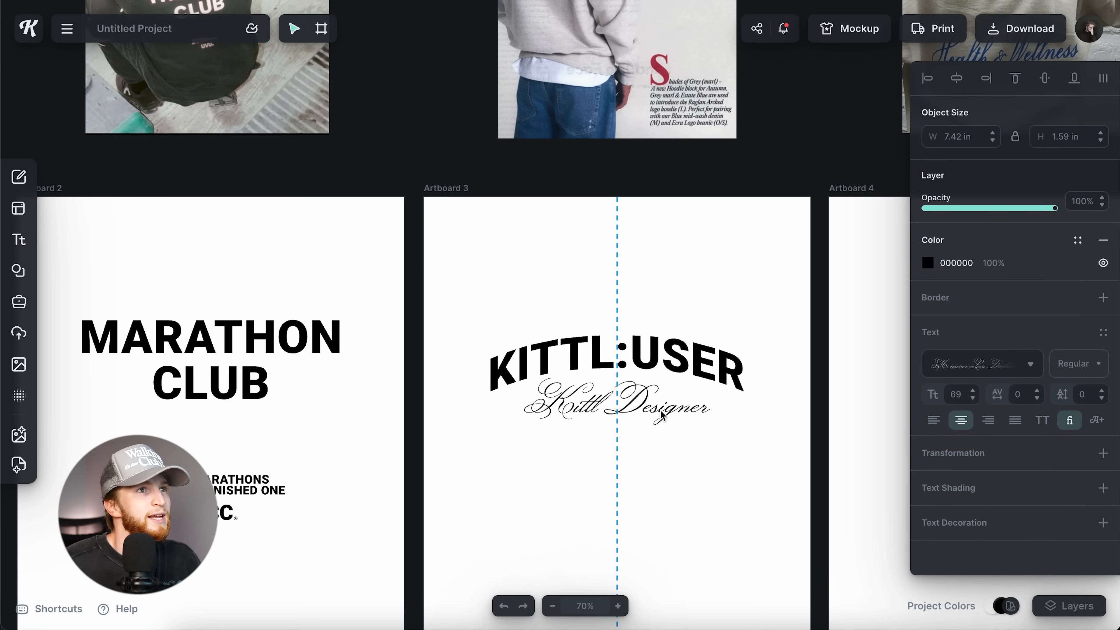
pyautogui.moveTo(662, 415); pyautogui.dragTo(662, 416)
pyautogui.click(736, 497)
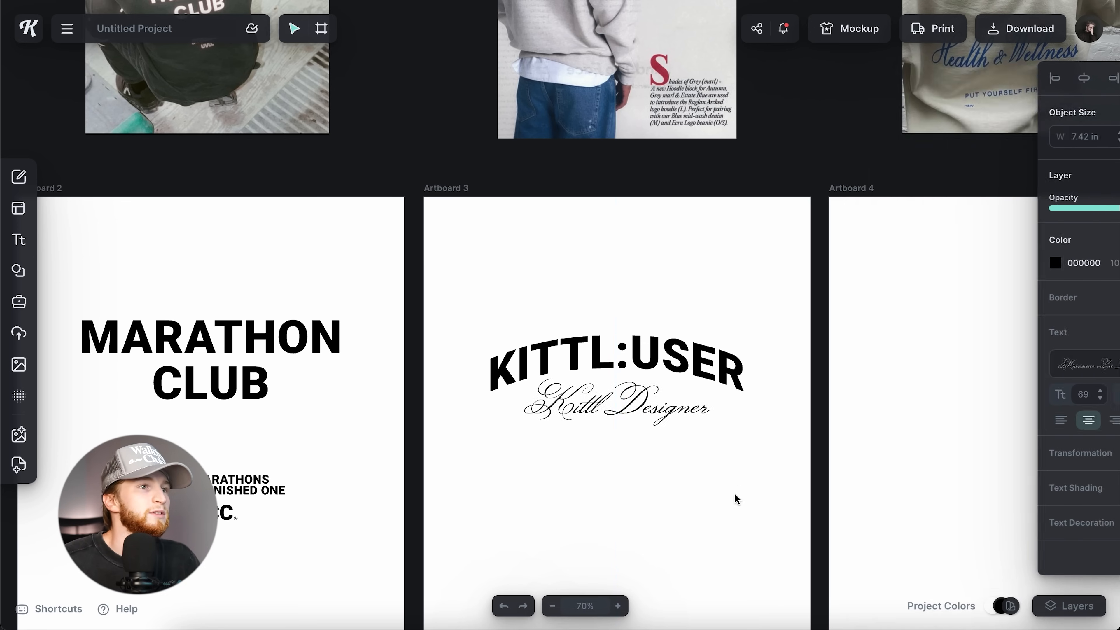
# Reduce the Kittl Designer line further to about 6.47 in wide and compare it with the ABOUT:BLANK hoodie photo
pyautogui.scroll(-5, 735, 497)
pyautogui.hscroll(1, 735, 497)
pyautogui.scroll(5, 667, 500)
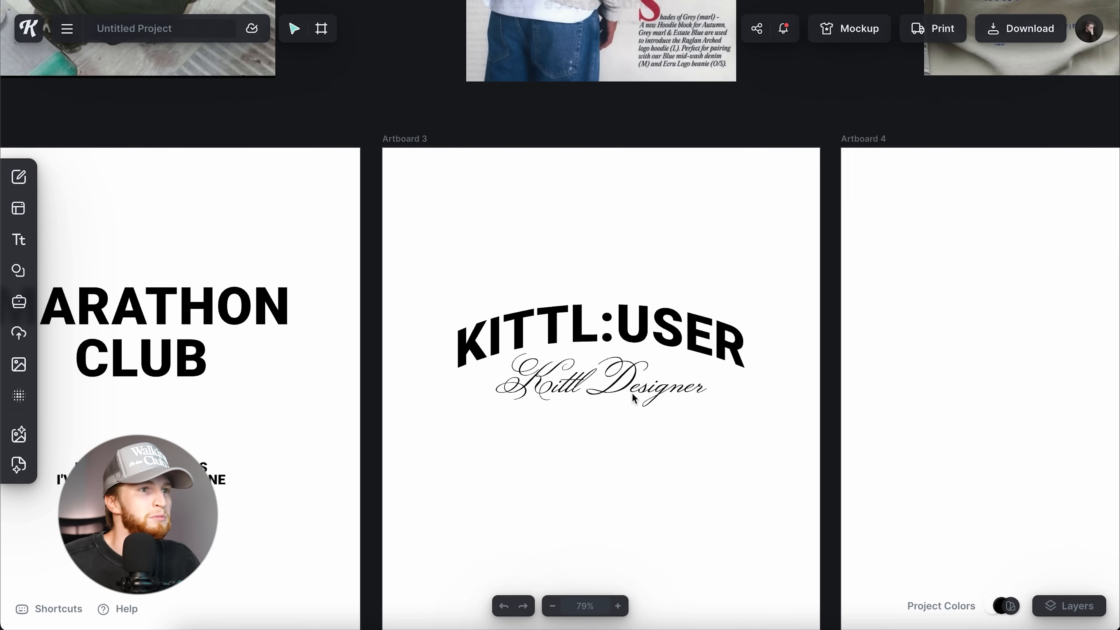
pyautogui.click(705, 391)
pyautogui.moveTo(726, 406); pyautogui.dragTo(712, 400)
pyautogui.scroll(5, 675, 448)
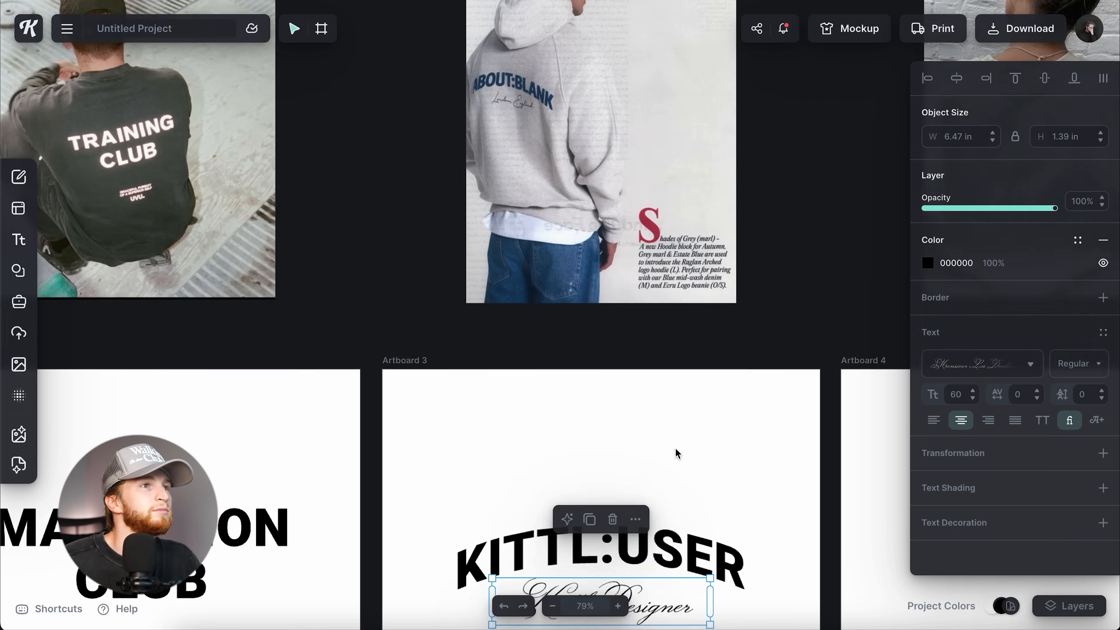
pyautogui.scroll(-8, 675, 448)
pyautogui.click(675, 448)
pyautogui.scroll(-4, 675, 449)
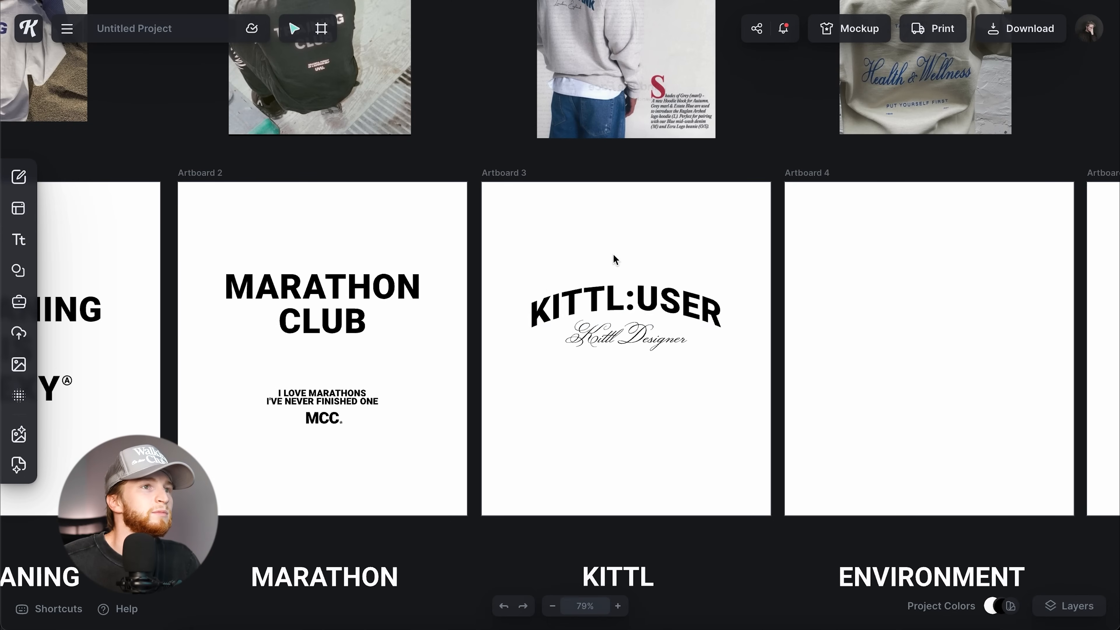
# Group the KITTL:USER and Kittl Designer lines and center them vertically on Artboard 3
pyautogui.moveTo(611, 246); pyautogui.dragTo(629, 388)
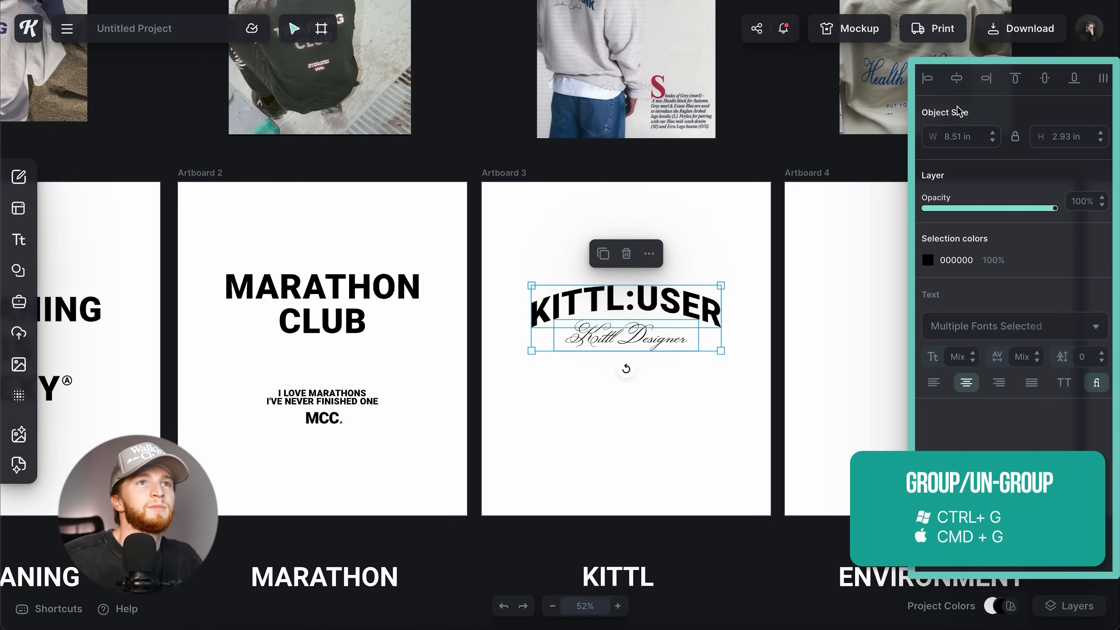
pyautogui.click(1044, 78)
pyautogui.click(820, 279)
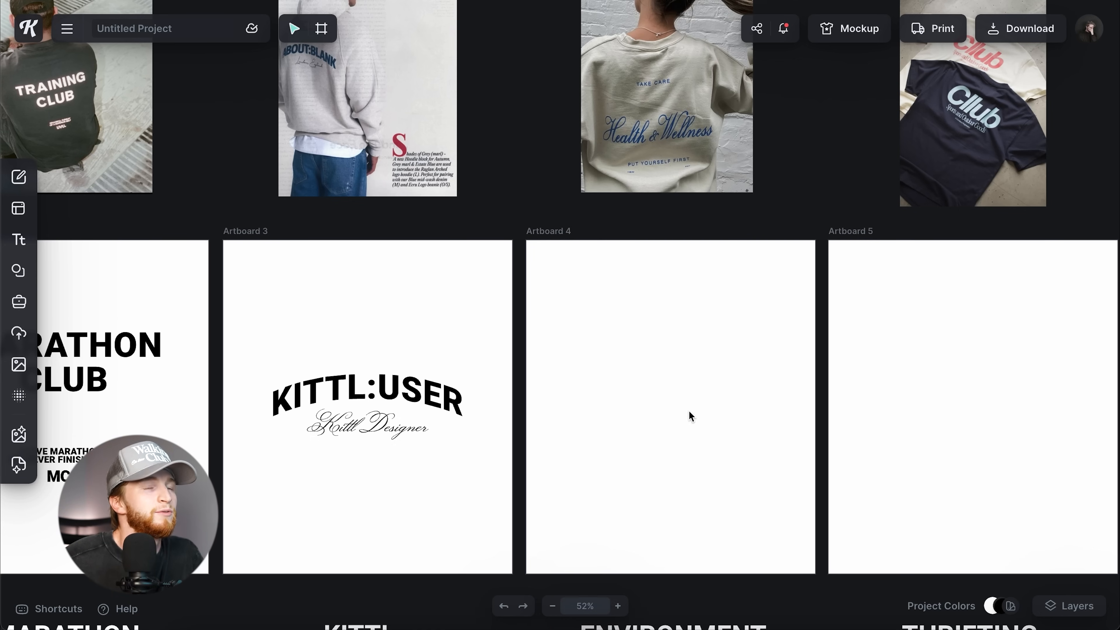
# Add a headline in Monsieur La Doulaise to Artboard 4 and place a duplicate of it below
pyautogui.press('t')
pyautogui.click(986, 363)
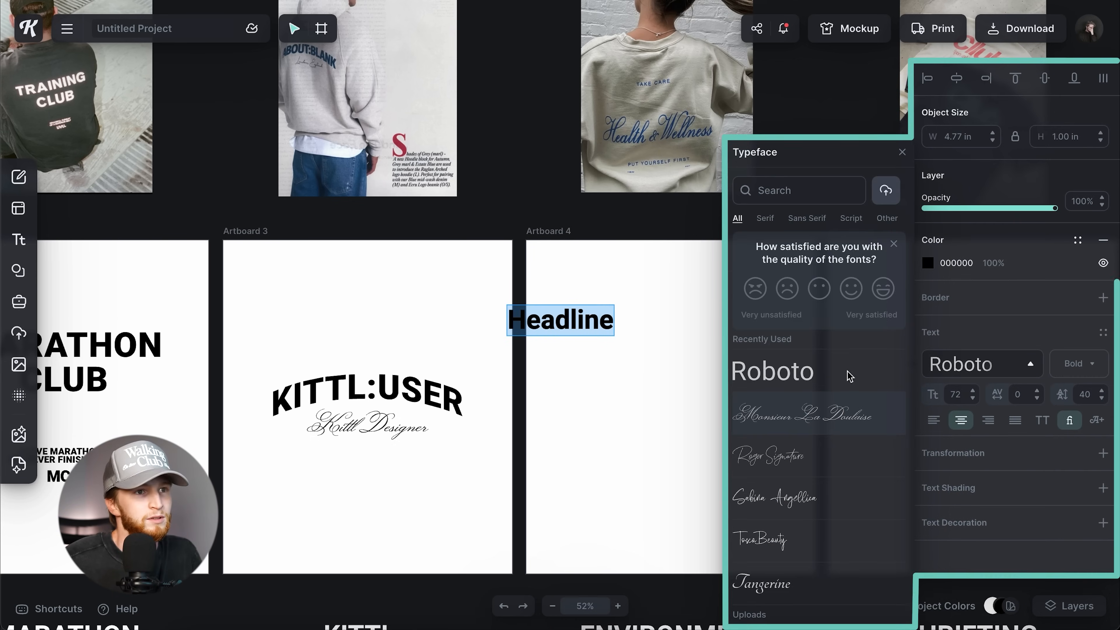
pyautogui.click(825, 412)
pyautogui.moveTo(556, 329); pyautogui.dragTo(699, 401)
pyautogui.click(686, 430)
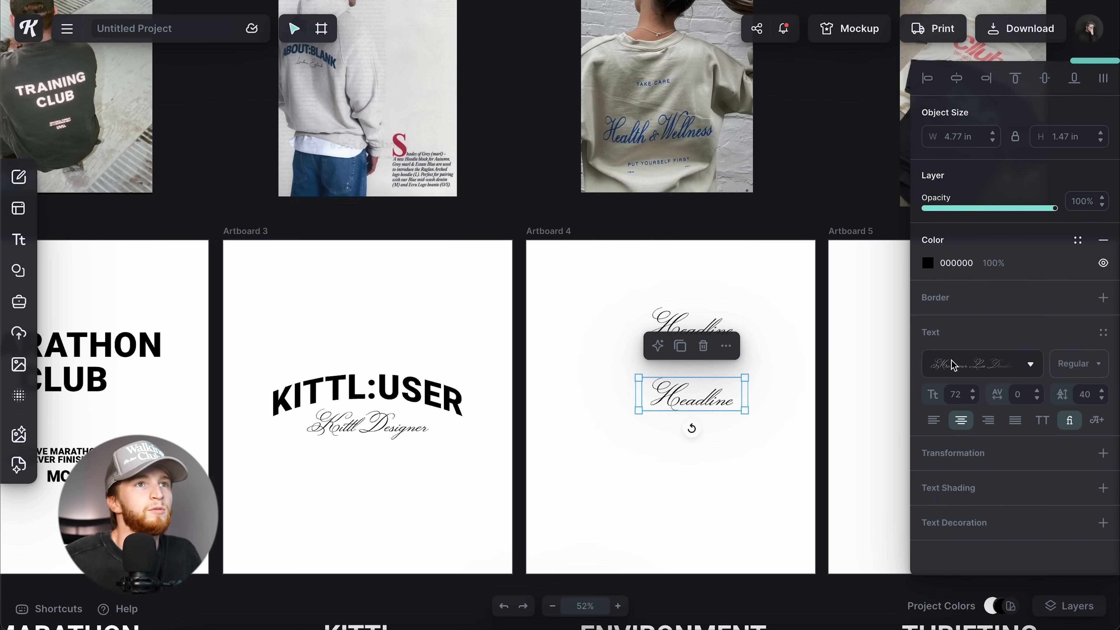
# Set the lower headline copy in the Herr Von Muellerhoff typeface for comparison with the upper one
pyautogui.click(951, 364)
pyautogui.write('herr')
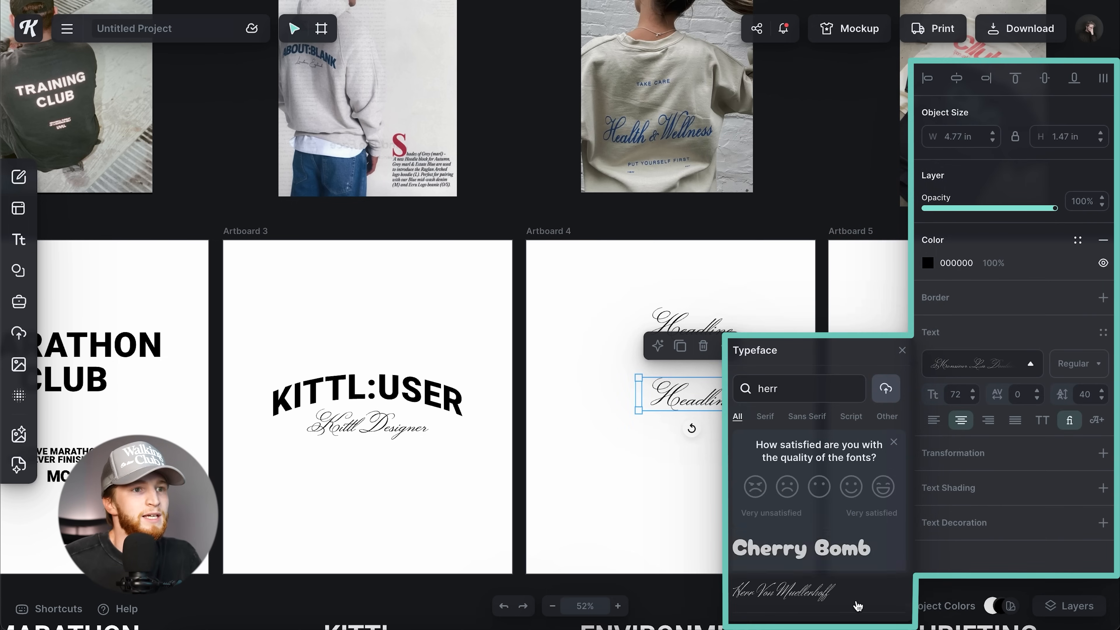
pyautogui.click(820, 598)
pyautogui.click(657, 449)
pyautogui.doubleClick(693, 396)
pyautogui.click(664, 445)
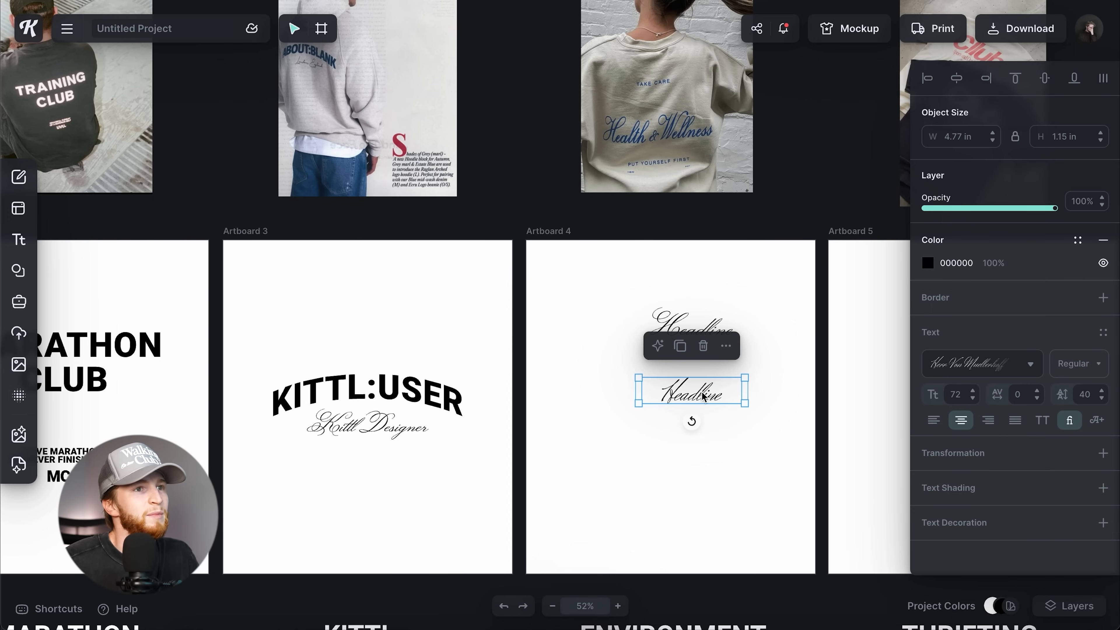
pyautogui.click(720, 435)
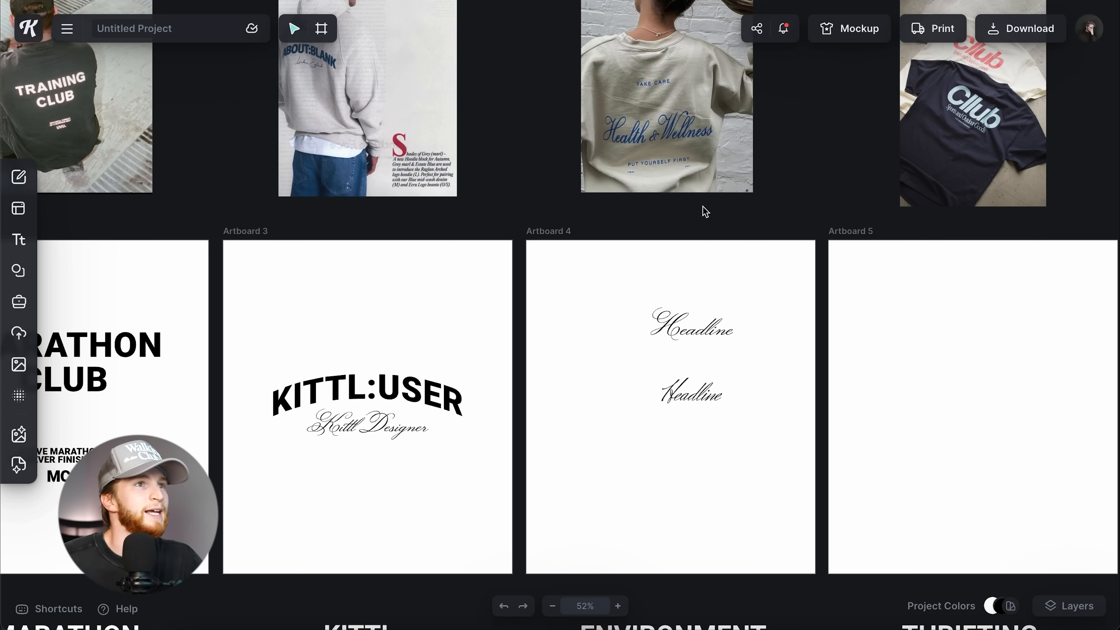
# Delete the Monsieur La Doulaise headline and move the Herr Von Muellerhoff one to the middle of Artboard 4
pyautogui.click(740, 329)
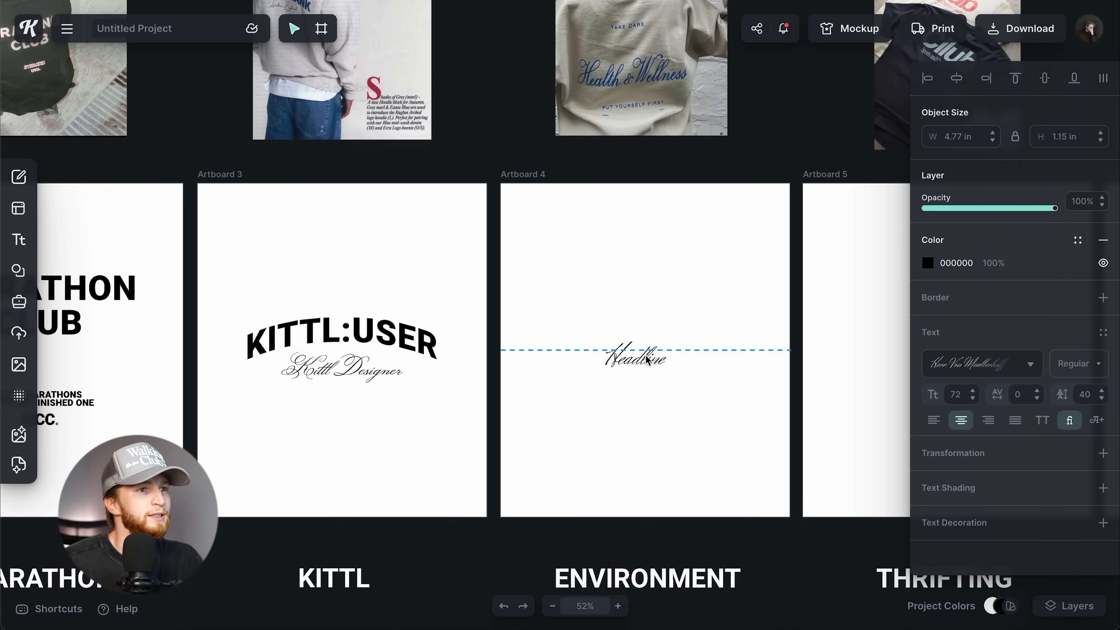
pyautogui.moveTo(627, 382); pyautogui.dragTo(657, 392)
pyautogui.scroll(-2, 657, 392)
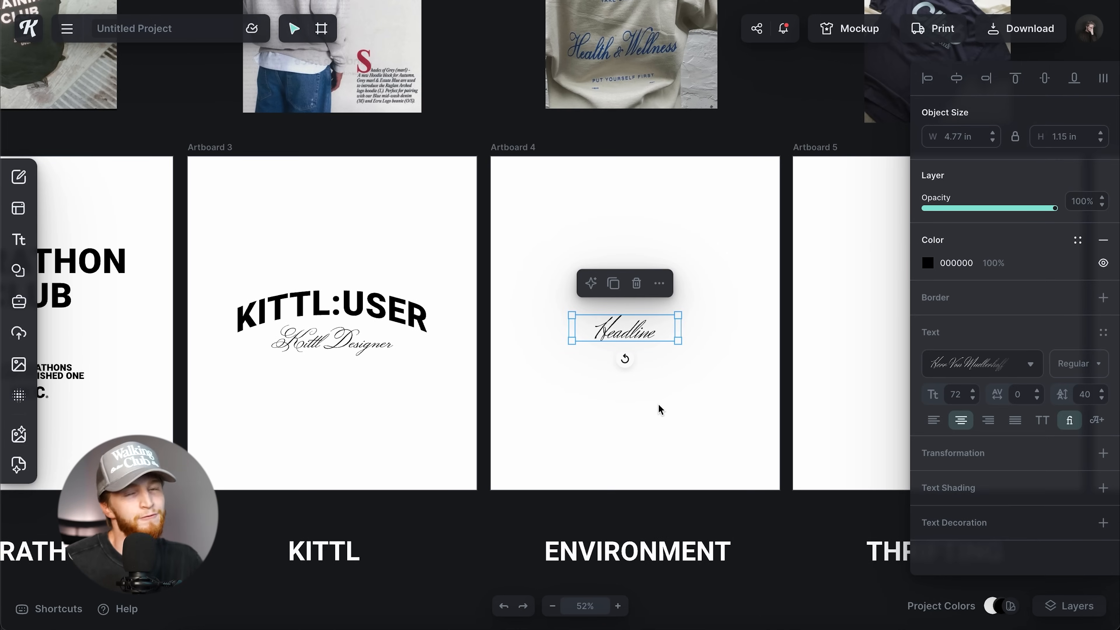
pyautogui.scroll(2, 660, 409)
# Change the script headline to Green Earth and enlarge it to about 8.53 in wide
pyautogui.doubleClick(631, 391)
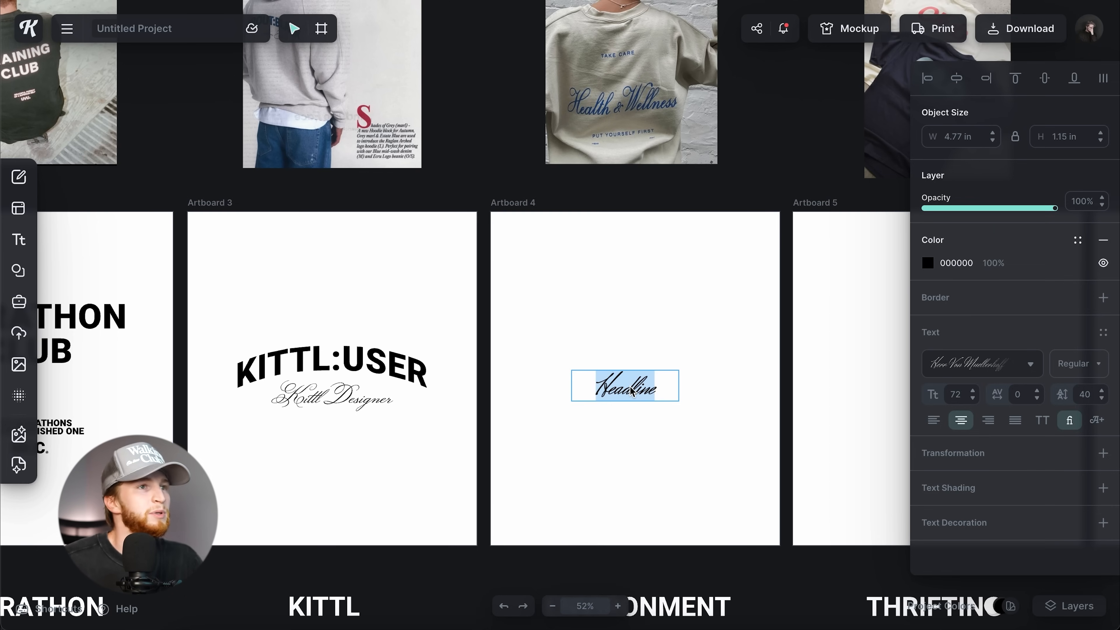
pyautogui.write('S')
pyautogui.write('reen Earth')
pyautogui.press('Escape')
pyautogui.moveTo(682, 401); pyautogui.dragTo(719, 404)
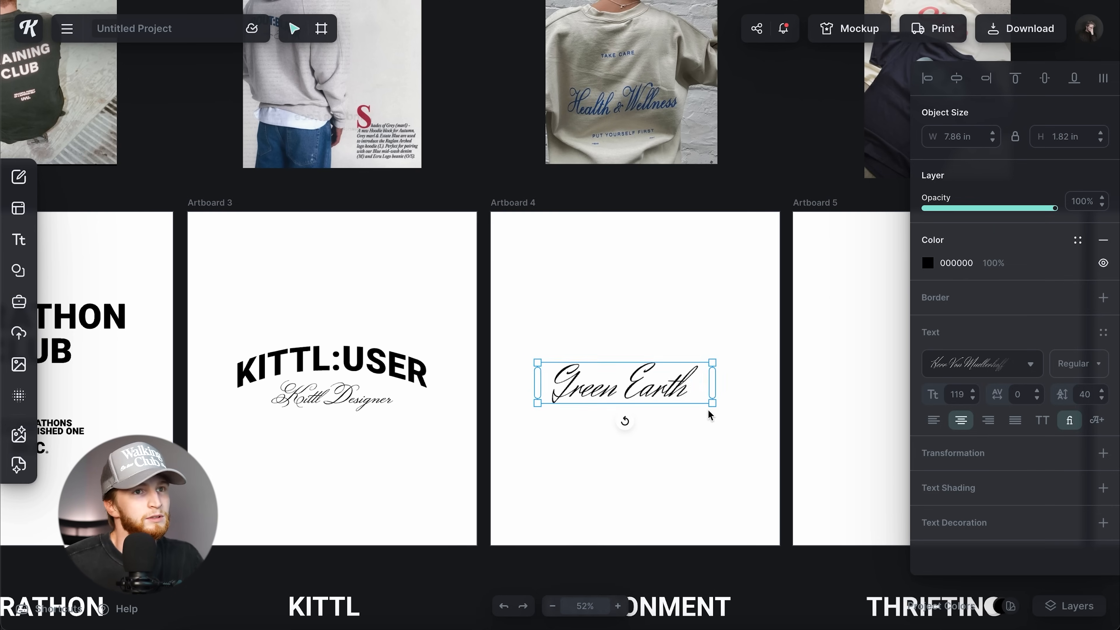
pyautogui.click(743, 303)
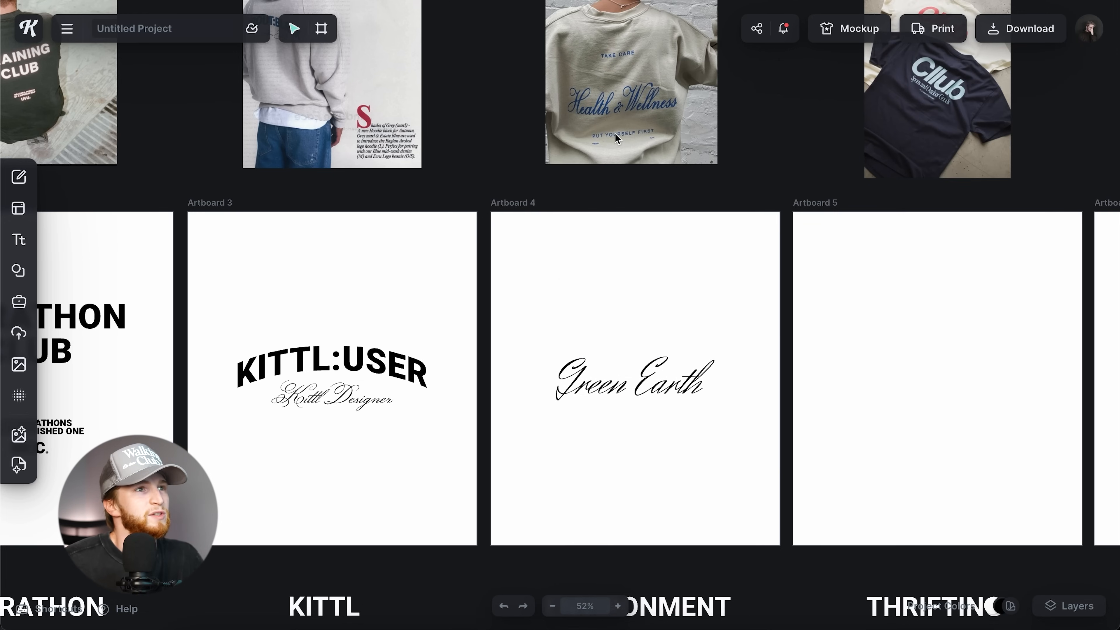
# Duplicate the Green Earth line above the original and set the copy in the Archivo typeface
pyautogui.moveTo(646, 383); pyautogui.dragTo(647, 287)
pyautogui.click(973, 368)
pyautogui.write('archi')
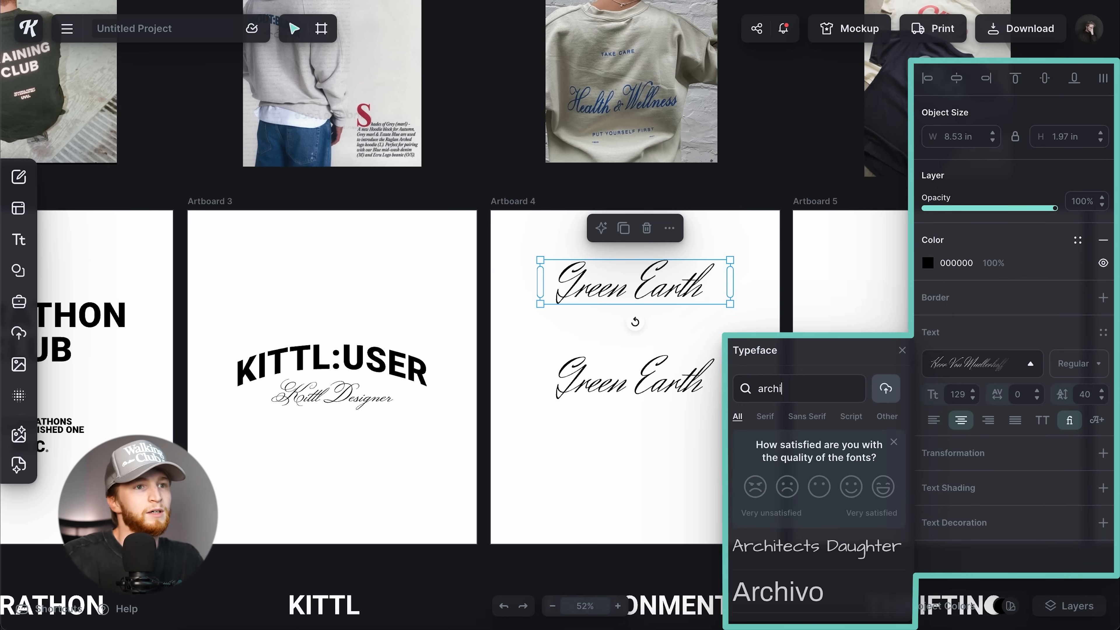
pyautogui.click(777, 591)
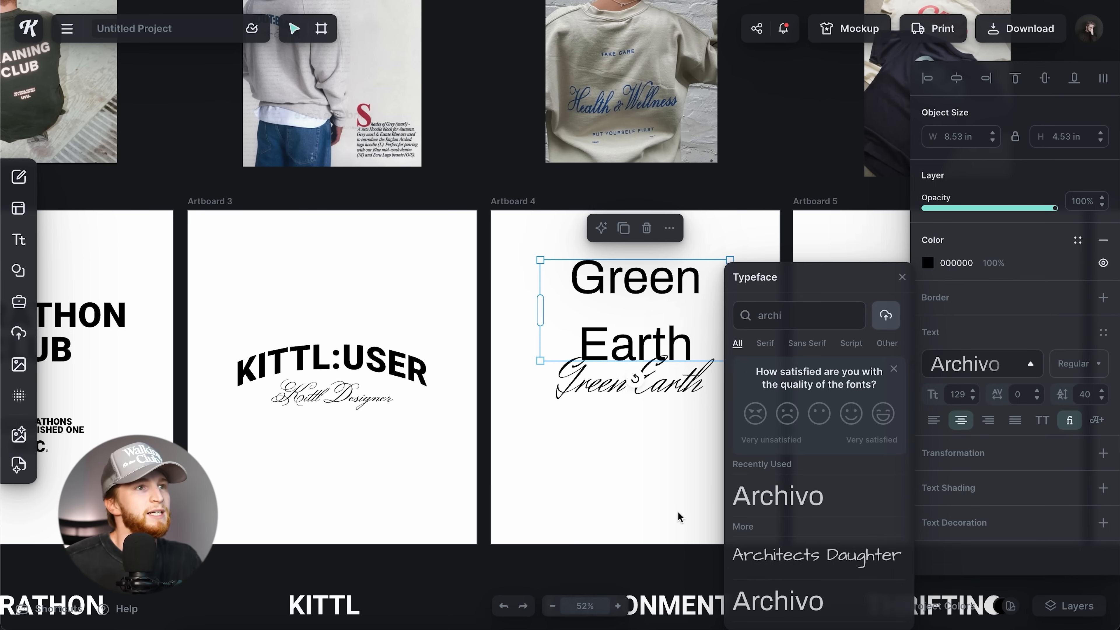
pyautogui.click(676, 504)
# Set the Archivo copy in all caps with the Medium weight
pyautogui.click(670, 294)
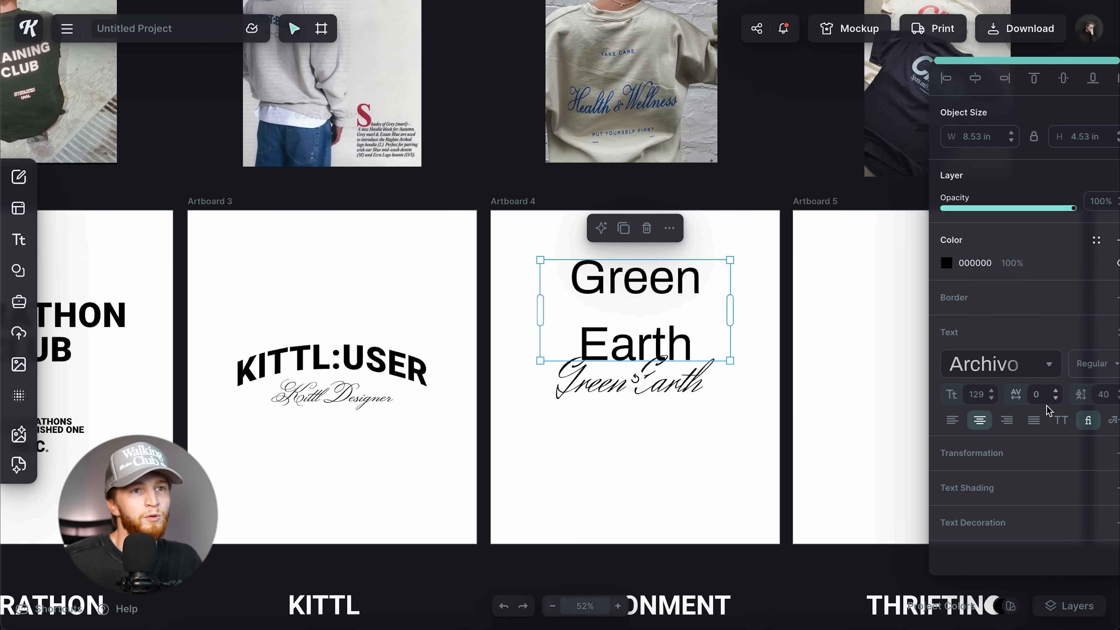
pyautogui.click(1040, 424)
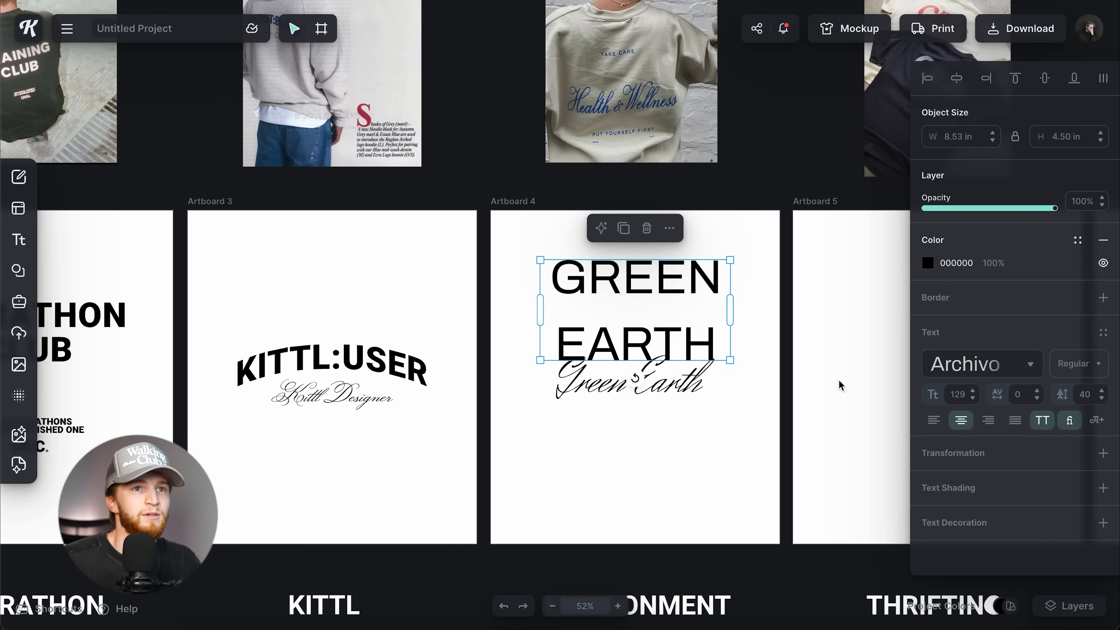
pyautogui.click(1082, 367)
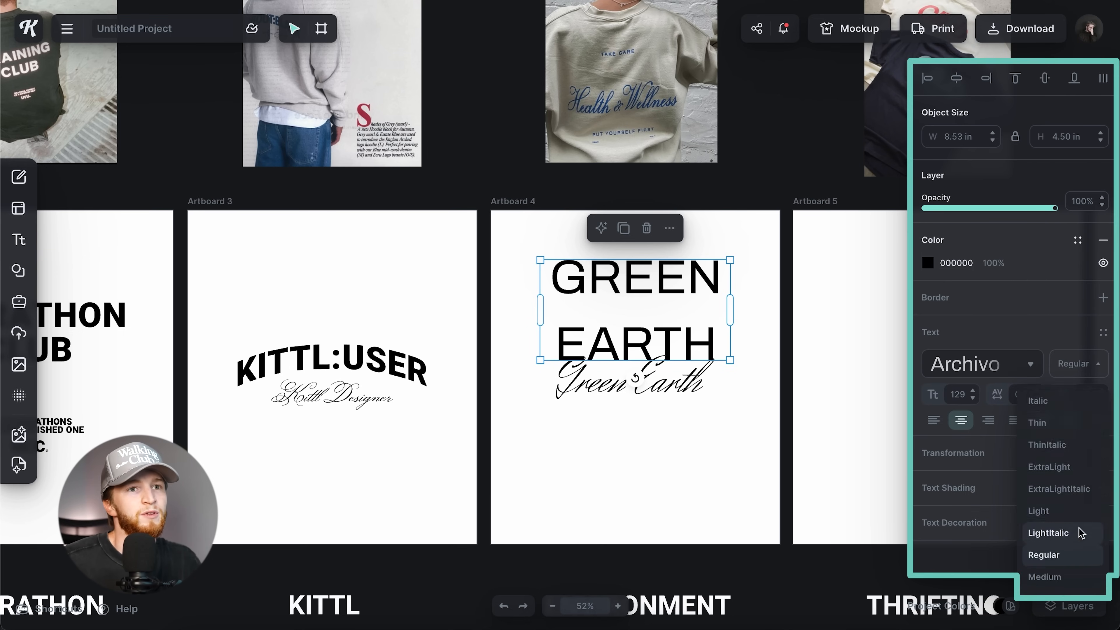
pyautogui.scroll(-1, 1076, 529)
pyautogui.click(1058, 512)
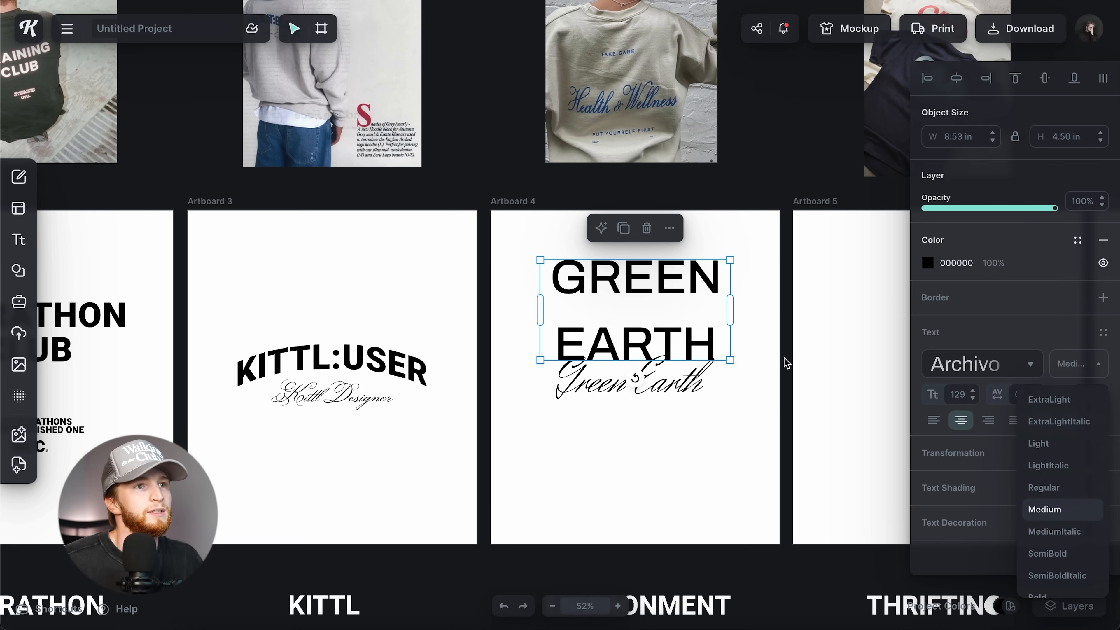
pyautogui.click(746, 346)
pyautogui.click(658, 292)
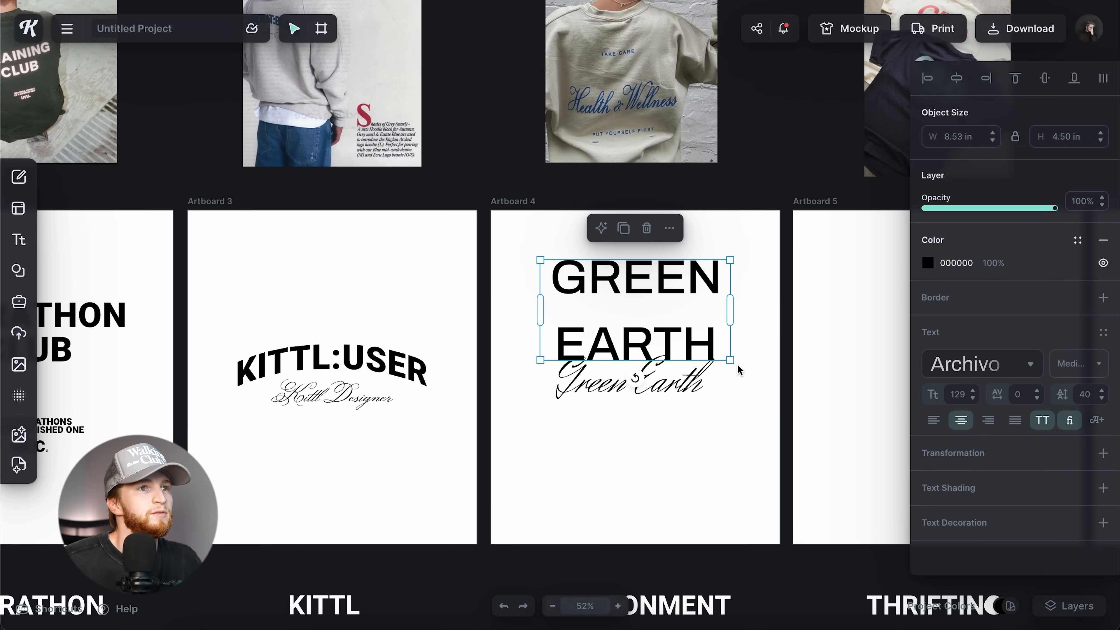
# Replace the Archivo text with WE LOVE A and shrink it to font size 27 on a single line
pyautogui.moveTo(730, 361); pyautogui.dragTo(663, 326)
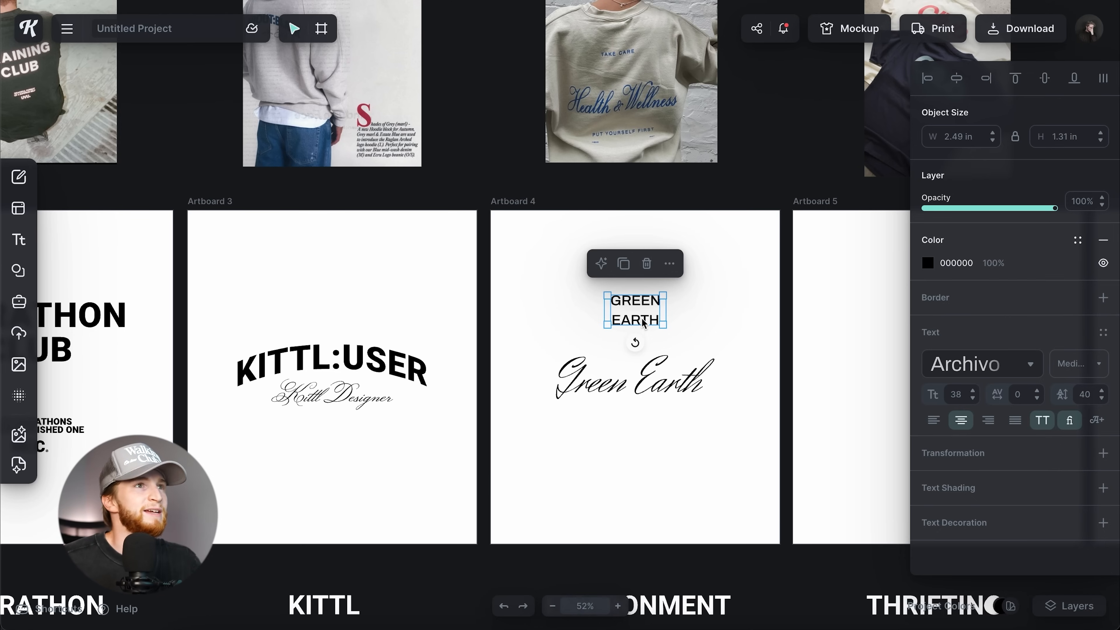
pyautogui.doubleClick(638, 301)
pyautogui.press('BackSpace')
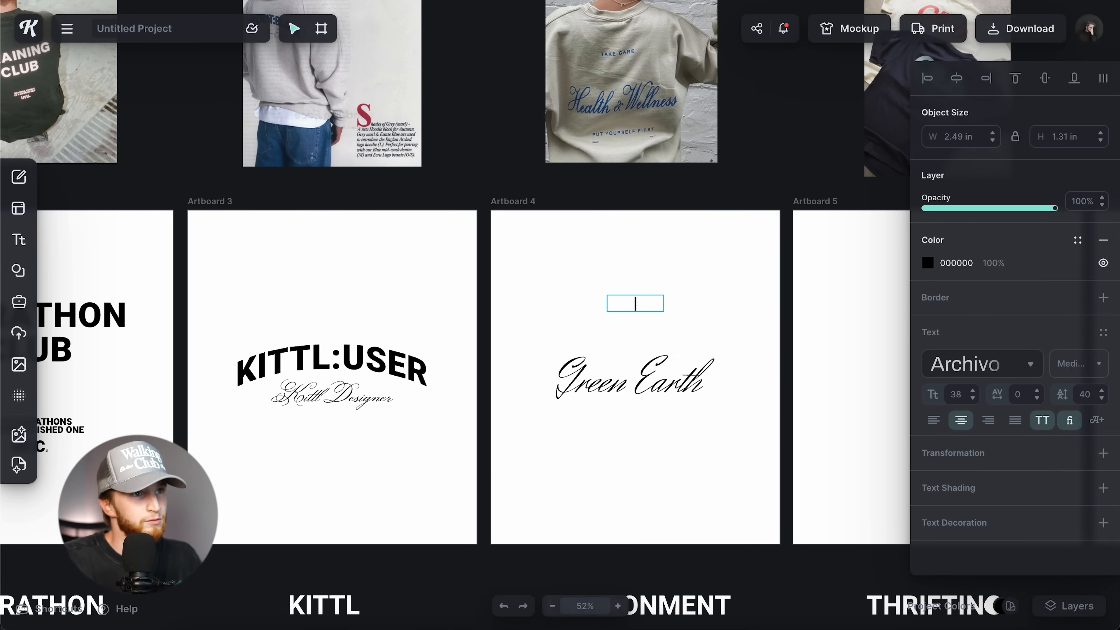
pyautogui.write('WE LOVE A')
pyautogui.click(686, 314)
pyautogui.doubleClick(655, 325)
pyautogui.click(657, 326)
pyautogui.click(665, 318)
pyautogui.moveTo(664, 315); pyautogui.dragTo(675, 314)
# Duplicate WE LOVE A below Green Earth, reword the copy LET'S KEEP IT THAT WAY and widen its box to about 5.50 in
pyautogui.moveTo(675, 308); pyautogui.dragTo(654, 441)
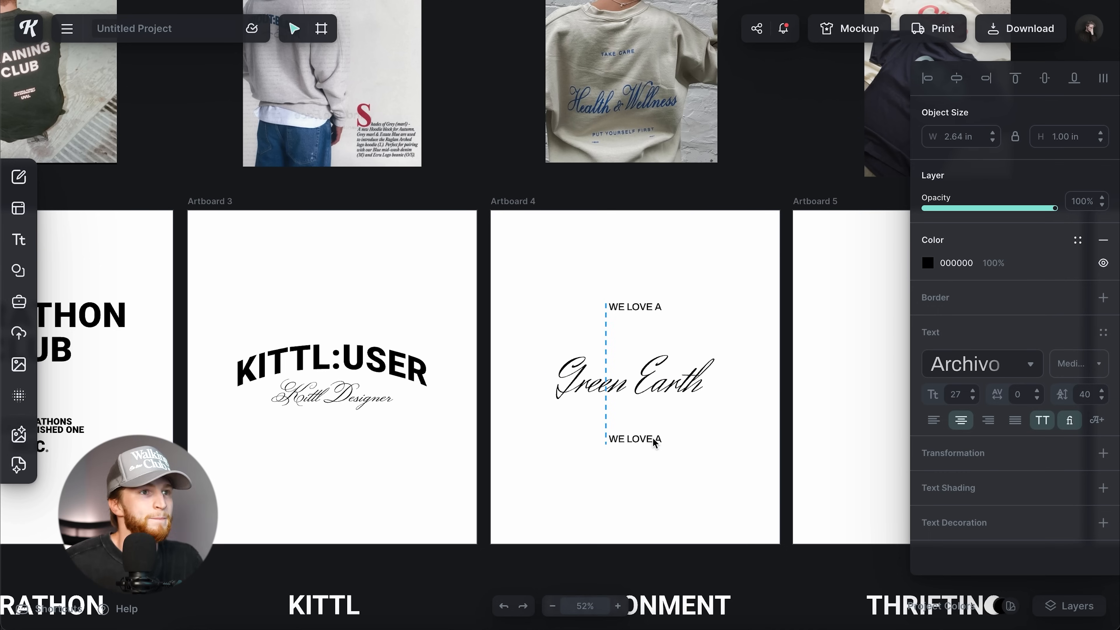
pyautogui.write("LET'S KEEP IT THAT WAY")
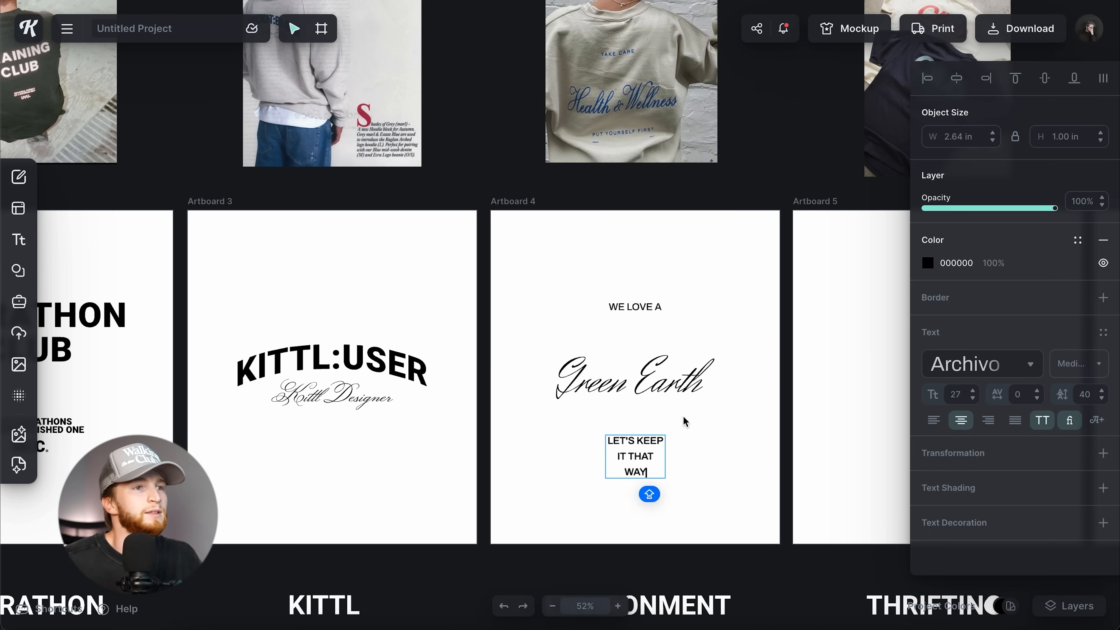
pyautogui.press('Escape')
pyautogui.moveTo(672, 457); pyautogui.dragTo(696, 454)
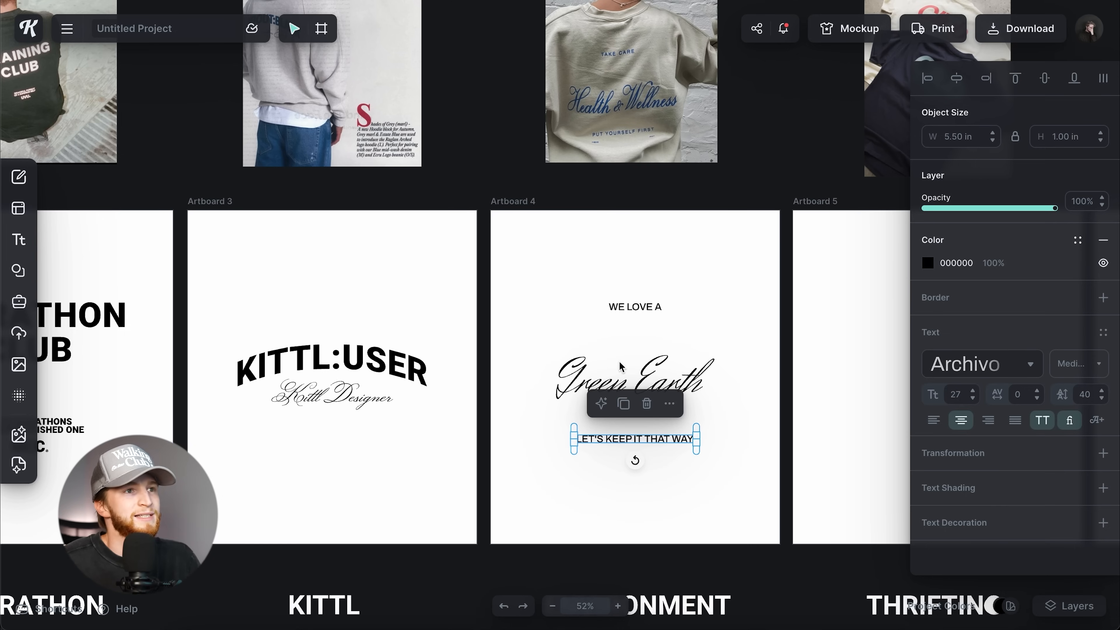
pyautogui.click(706, 321)
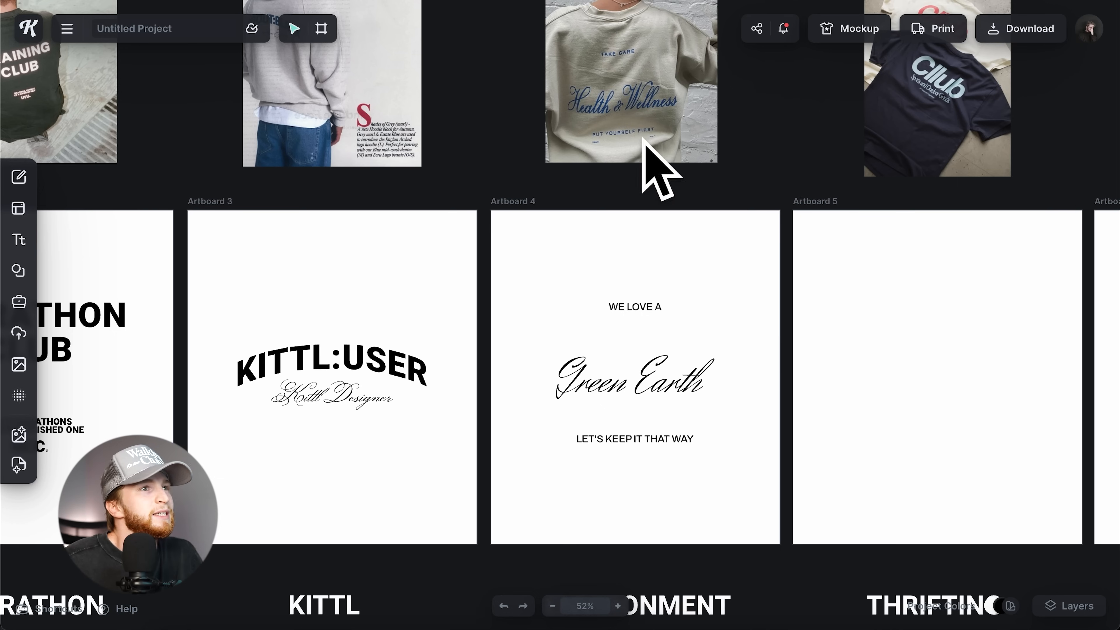
# Duplicate WE LOVE A near the lower edge of Artboard 4 and change the copy to GREEN
pyautogui.moveTo(640, 308); pyautogui.dragTo(648, 506)
pyautogui.doubleClick(648, 505)
pyautogui.write('GREEN')
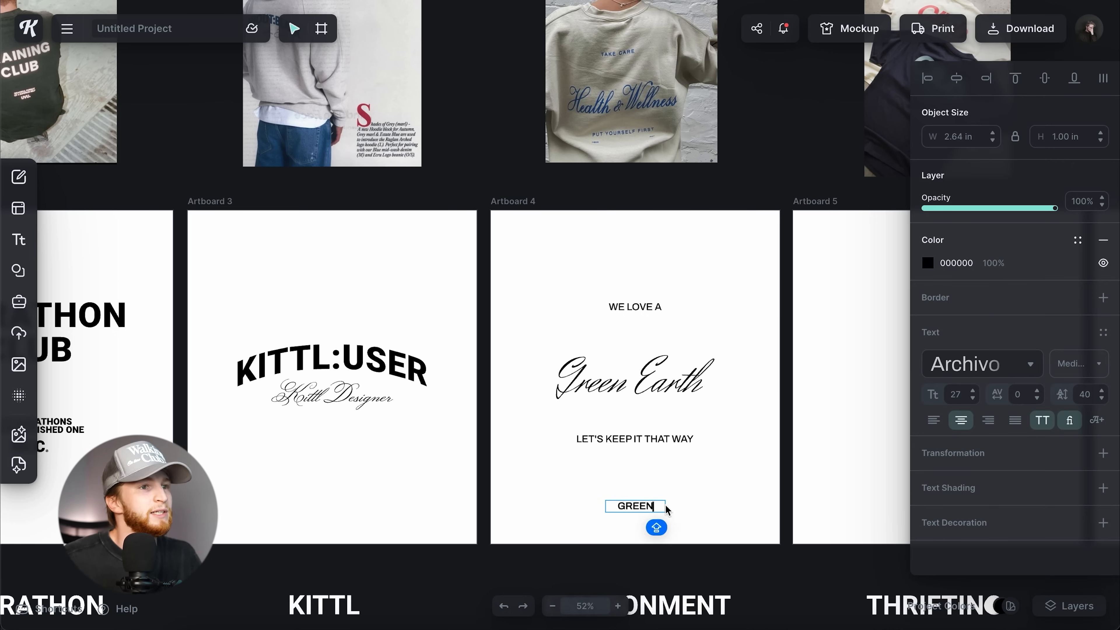
pyautogui.press('Escape')
# Shrink GREEN to font size 11, place it under the start of LET'S KEEP IT THAT WAY and left-align its text
pyautogui.scroll(5, 615, 517)
pyautogui.moveTo(709, 502); pyautogui.dragTo(553, 390)
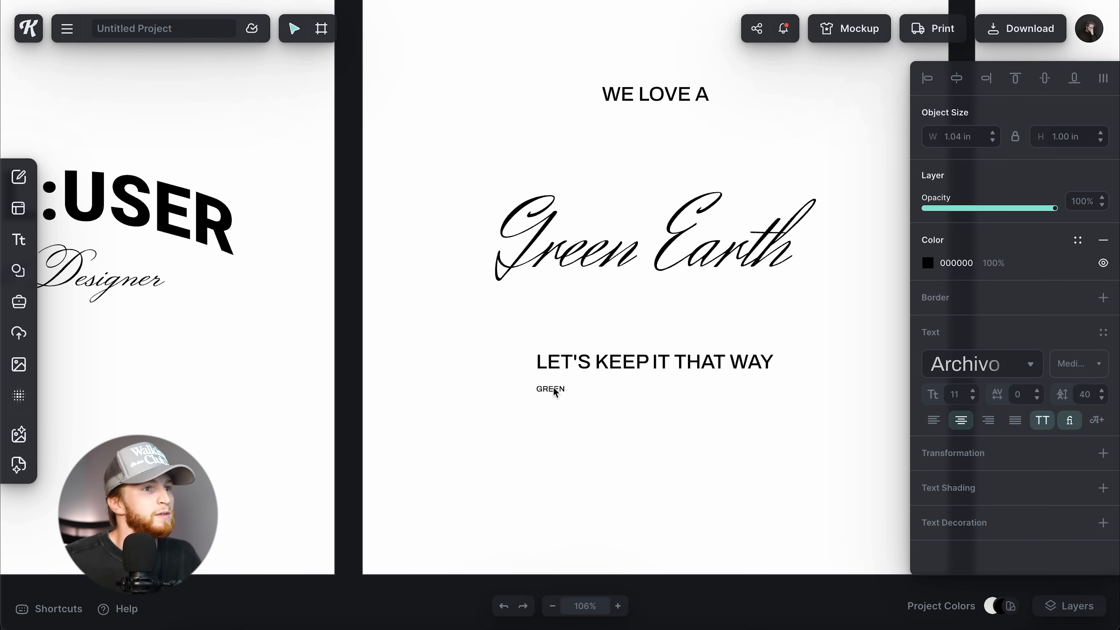
pyautogui.click(933, 420)
pyautogui.scroll(5, 550, 380)
pyautogui.scroll(5, 552, 385)
pyautogui.press('Escape')
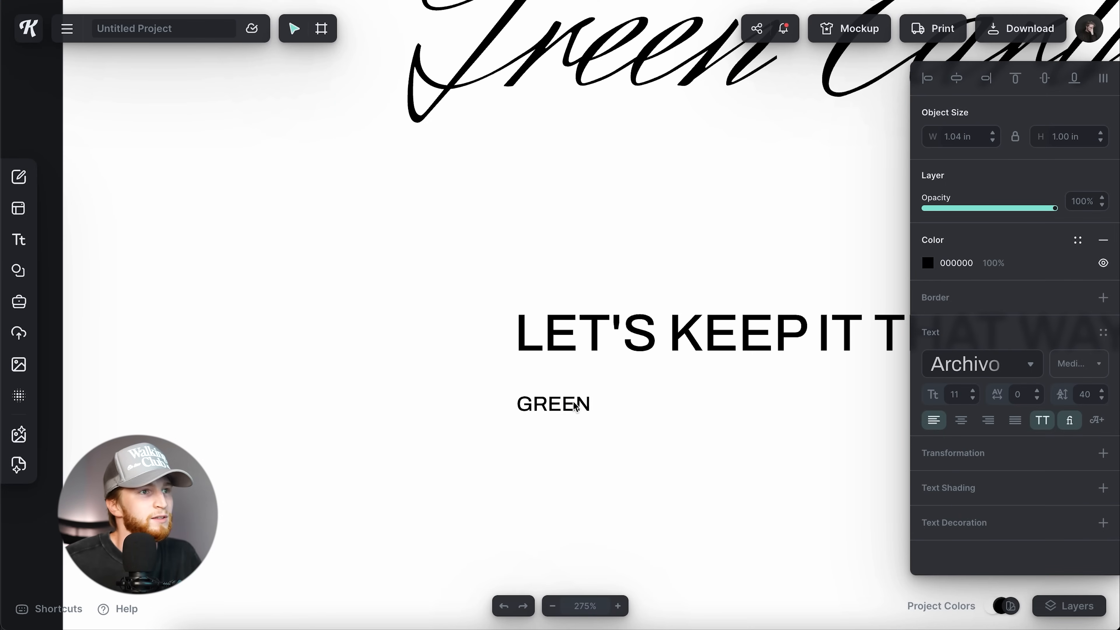
# Duplicate GREEN, change the copy to EARTH and place it right-aligned under the end of LET'S KEEP IT THAT WAY
pyautogui.click(573, 405)
pyautogui.scroll(-5, 568, 407)
pyautogui.moveTo(569, 406); pyautogui.dragTo(693, 408)
pyautogui.doubleClick(694, 408)
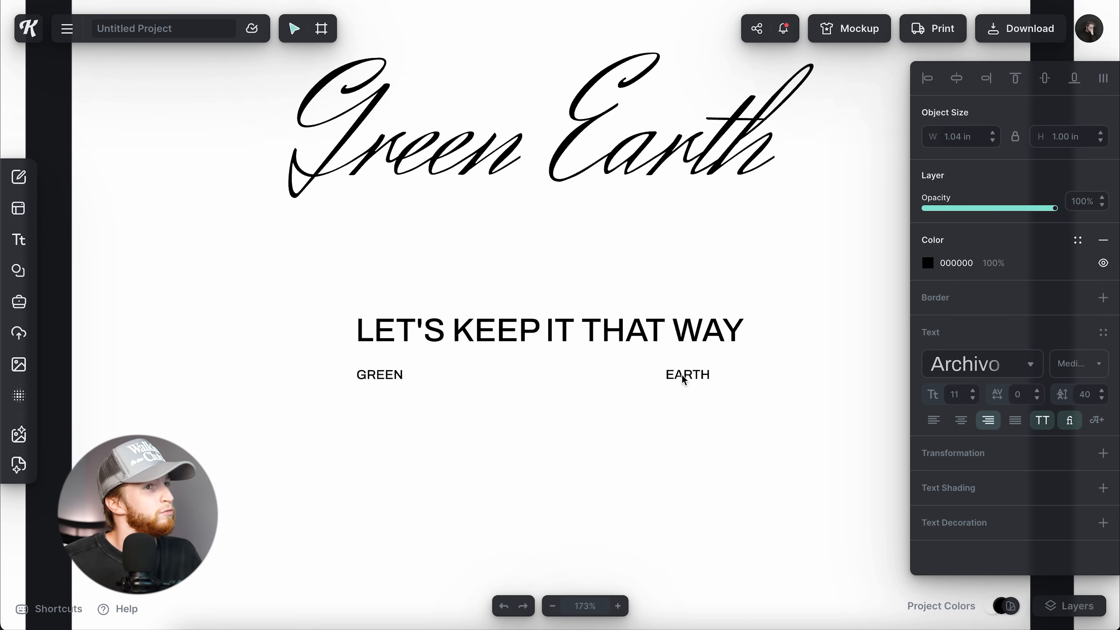
pyautogui.click(715, 376)
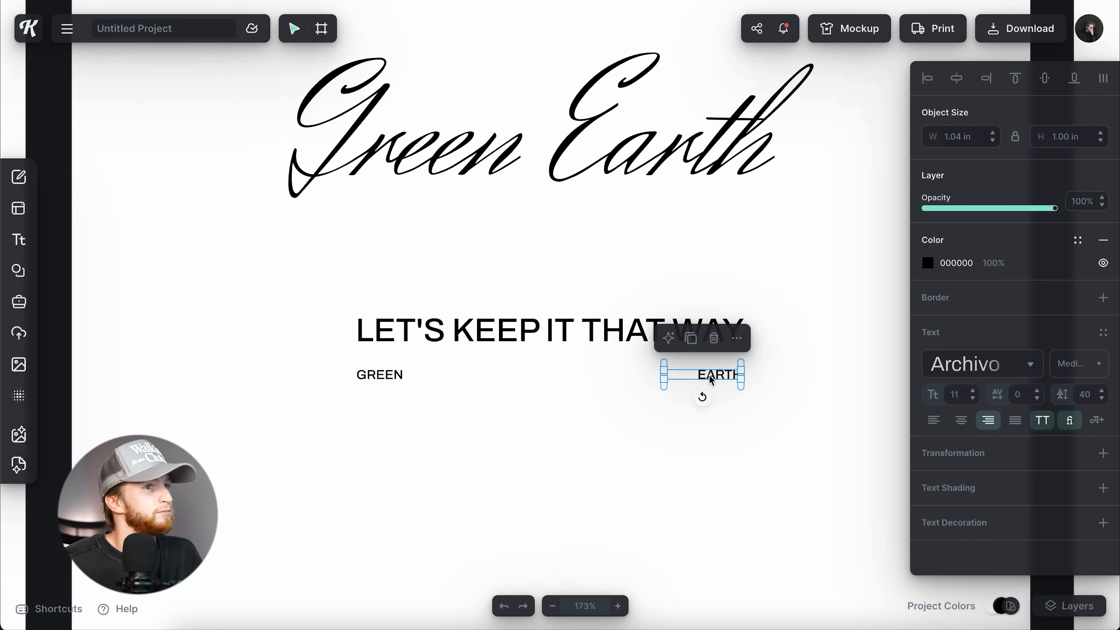
pyautogui.press('Escape')
# Center the whole Green Earth text layout vertically on Artboard 4 and scale it up slightly
pyautogui.scroll(-5, 635, 441)
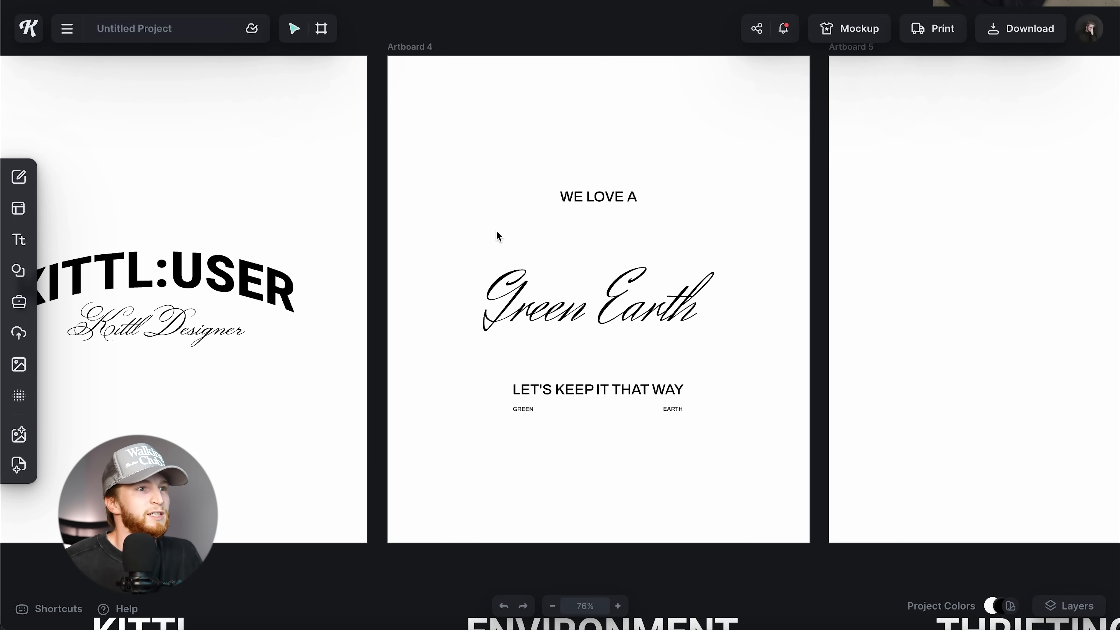
pyautogui.scroll(-3, 485, 210)
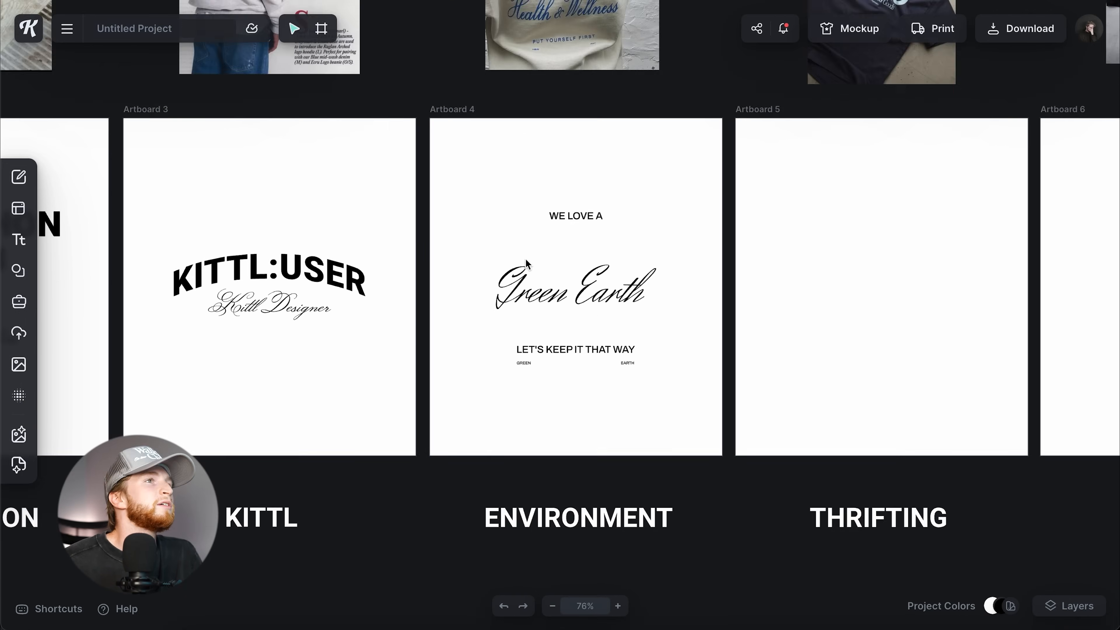
pyautogui.scroll(3, 498, 226)
pyautogui.moveTo(493, 279); pyautogui.dragTo(673, 474)
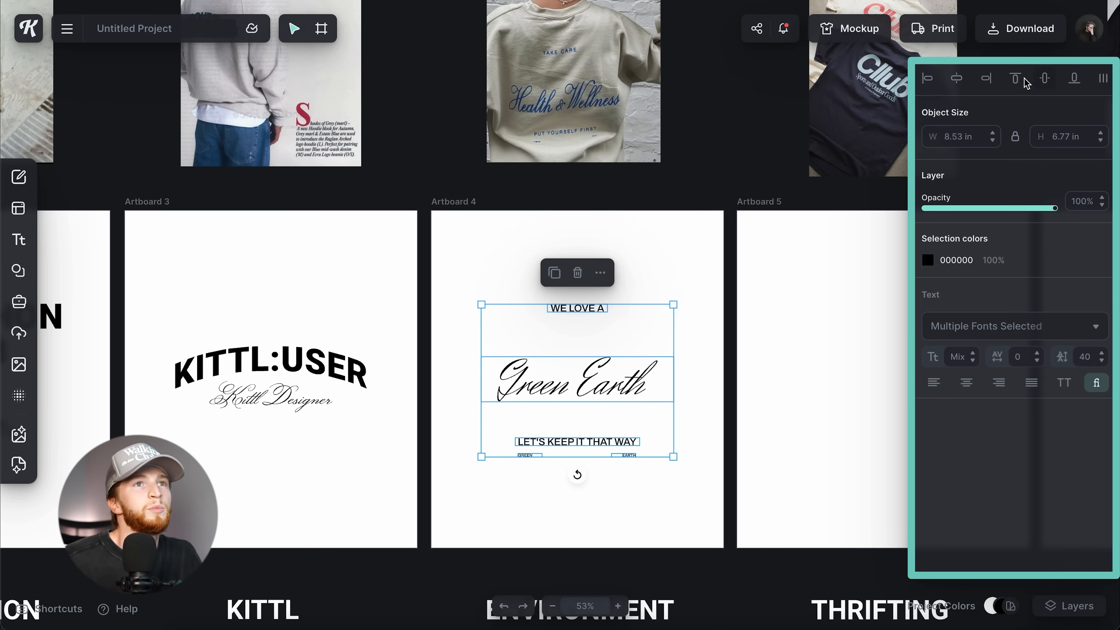
pyautogui.click(1048, 78)
pyautogui.moveTo(673, 456); pyautogui.dragTo(698, 475)
pyautogui.click(633, 207)
# Replace the Cllub text on Artboard 5 with Solld, narrow its box to about 6.41 in and center it horizontally
pyautogui.hscroll(10, 643, 236)
pyautogui.scroll(3, 643, 236)
pyautogui.hscroll(-3, 635, 242)
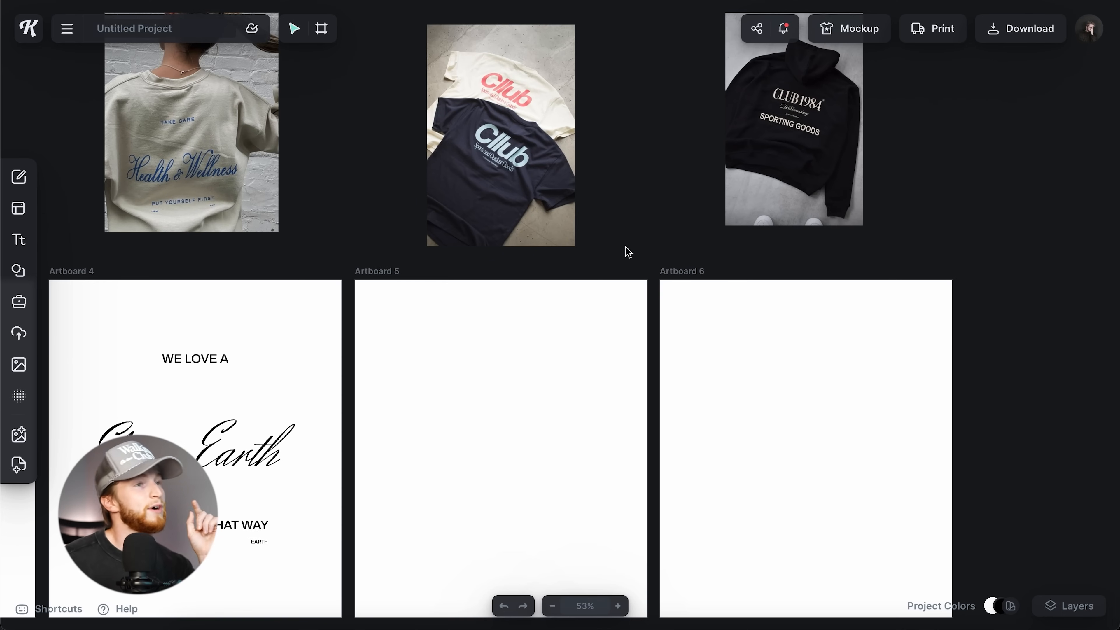
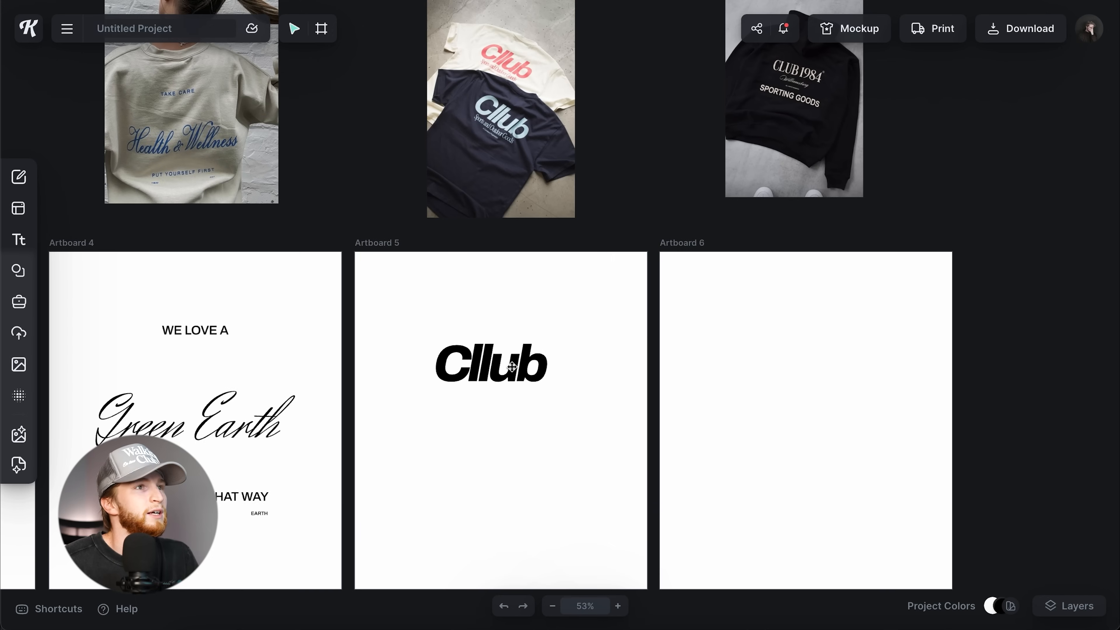
pyautogui.doubleClick(503, 388)
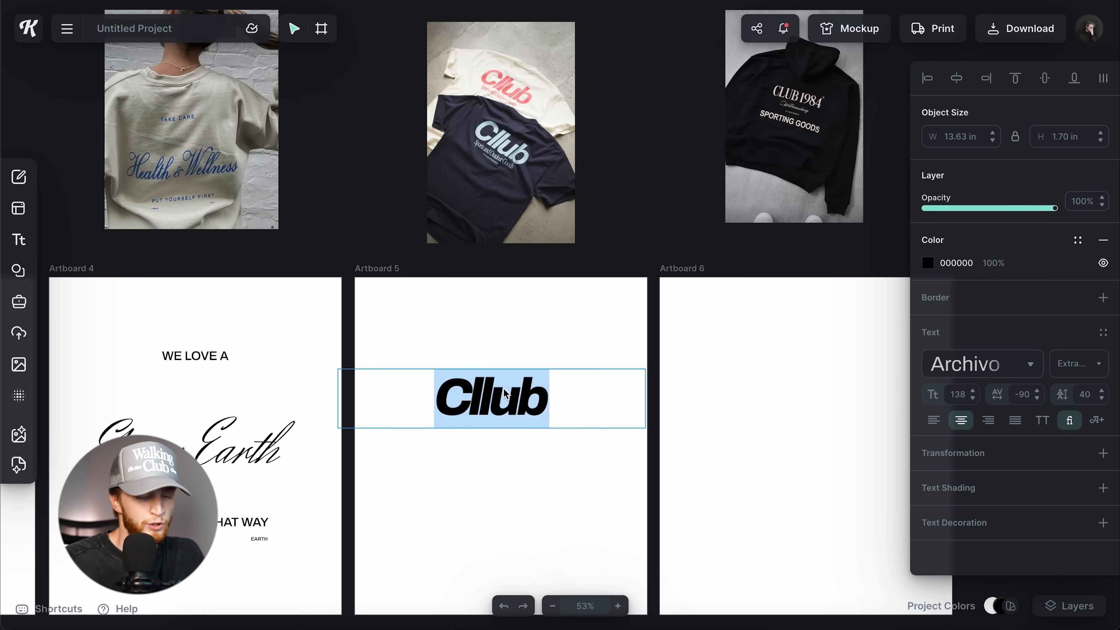
pyautogui.write('Solld')
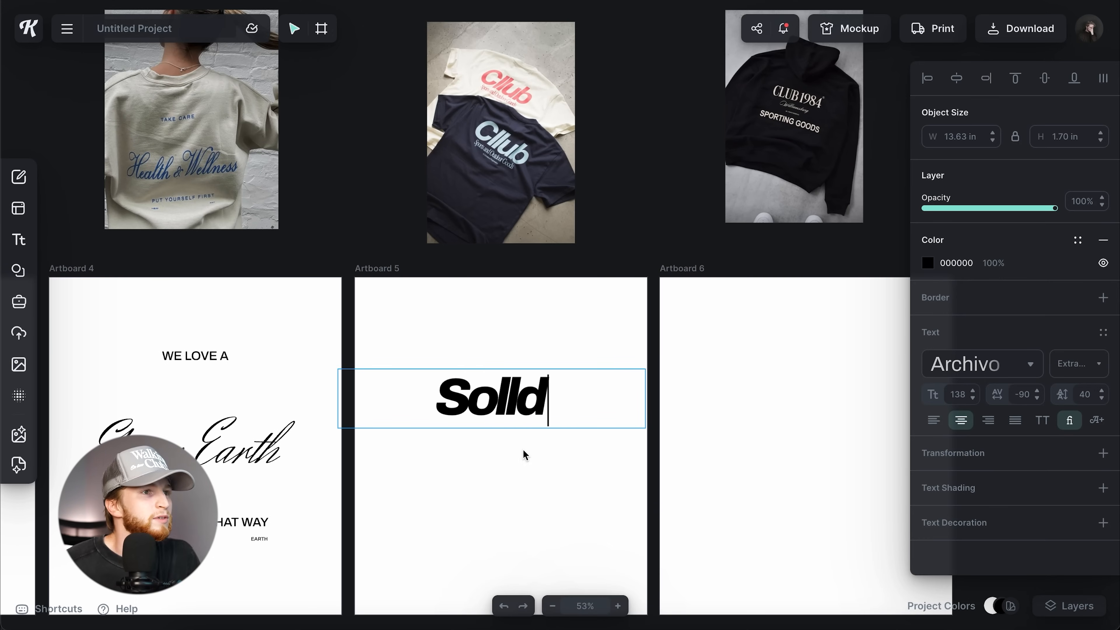
pyautogui.press('Escape')
pyautogui.moveTo(478, 387); pyautogui.dragTo(501, 384)
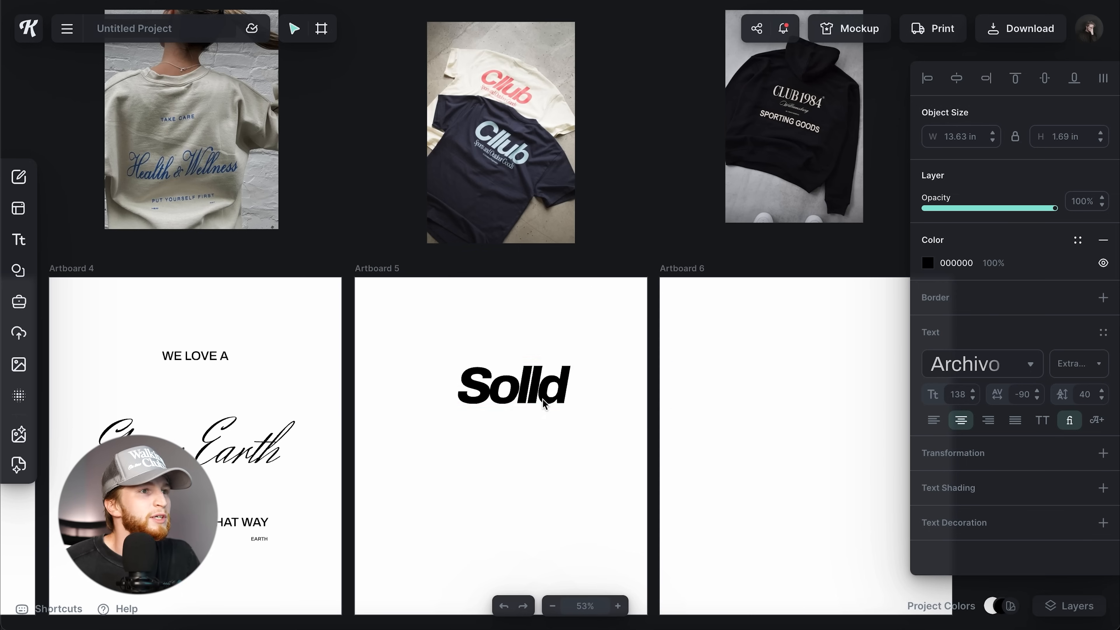
pyautogui.moveTo(669, 393); pyautogui.dragTo(587, 390)
pyautogui.moveTo(519, 397); pyautogui.dragTo(510, 381)
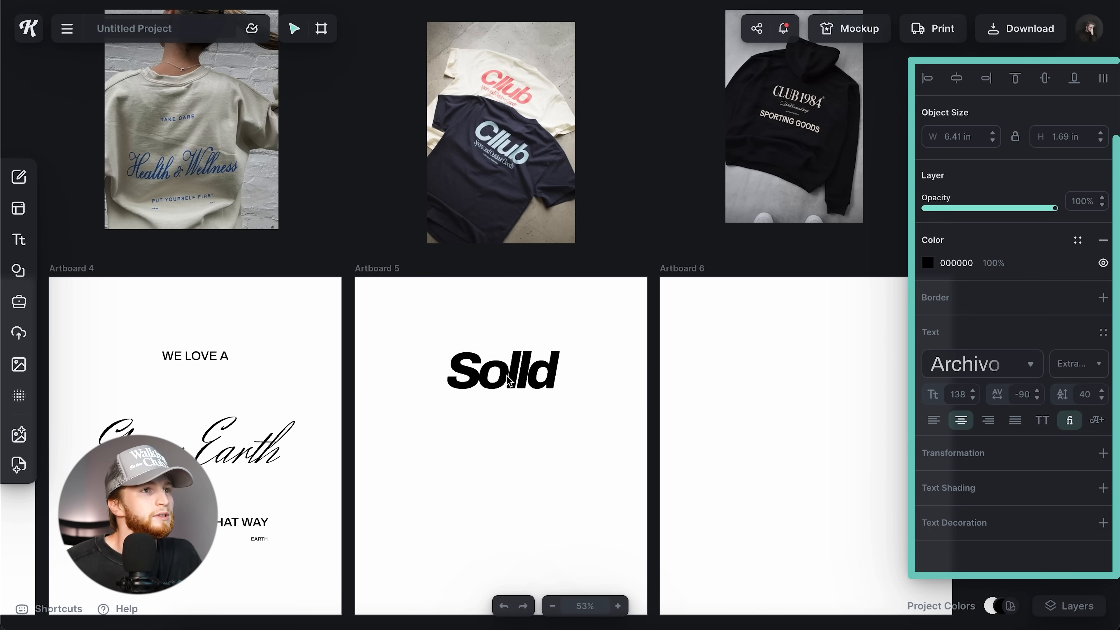
pyautogui.click(961, 73)
# Duplicate Solld directly below the original and set the copy's typeface to Instrument Serif
pyautogui.moveTo(545, 373); pyautogui.dragTo(542, 429)
pyautogui.scroll(5, 492, 152)
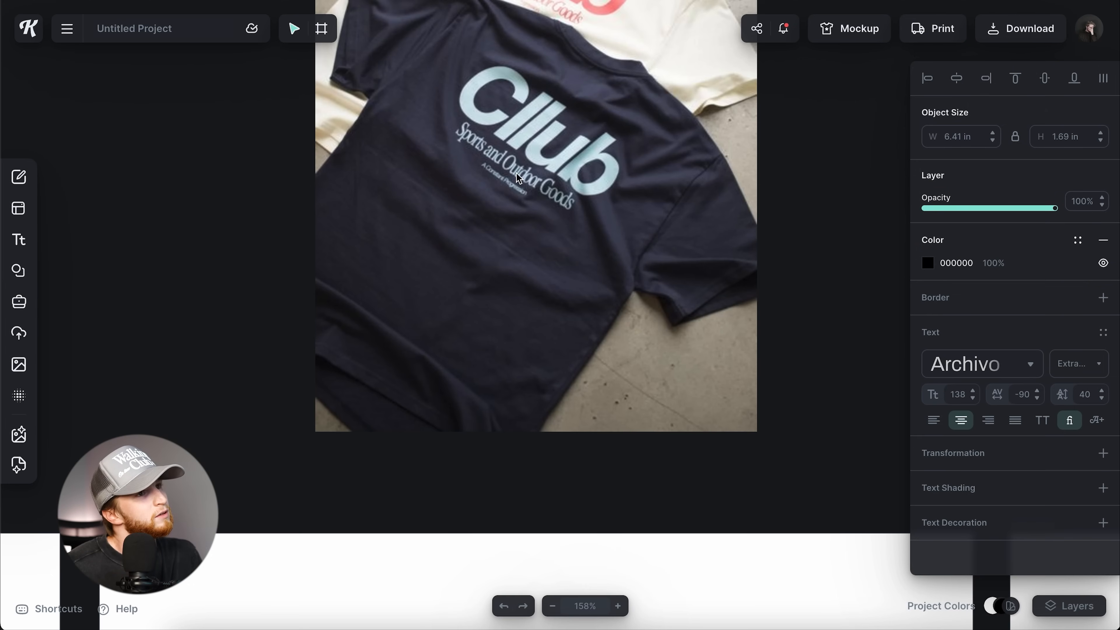
pyautogui.scroll(-5, 562, 268)
pyautogui.scroll(-2, 545, 216)
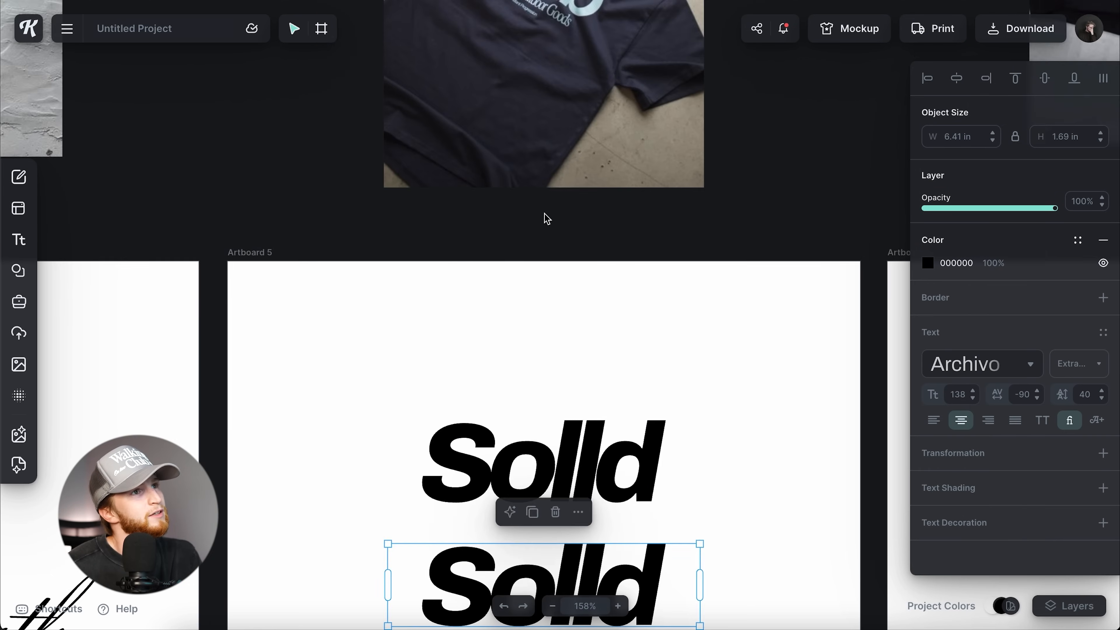
pyautogui.scroll(4, 545, 215)
pyautogui.scroll(-5, 601, 328)
pyautogui.scroll(-4, 600, 328)
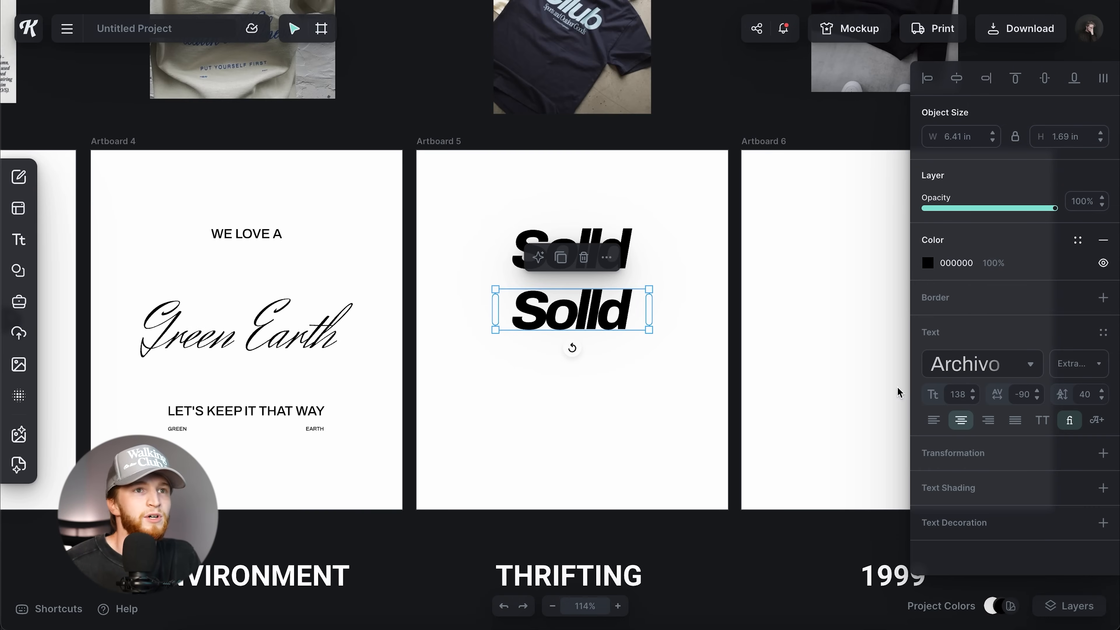
pyautogui.click(948, 370)
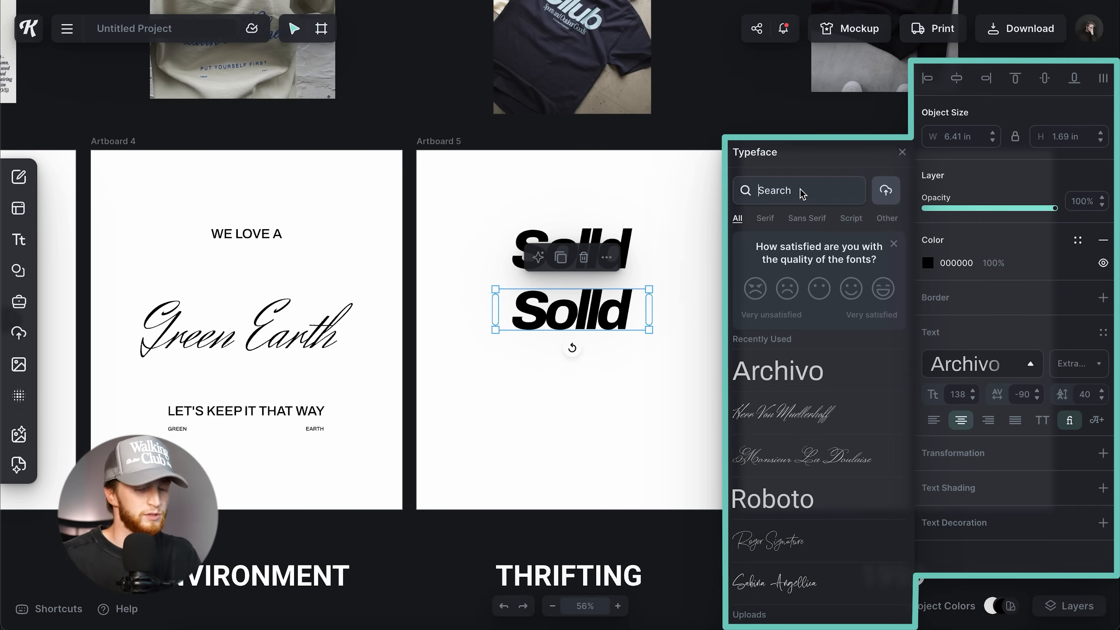
pyautogui.write('ins')
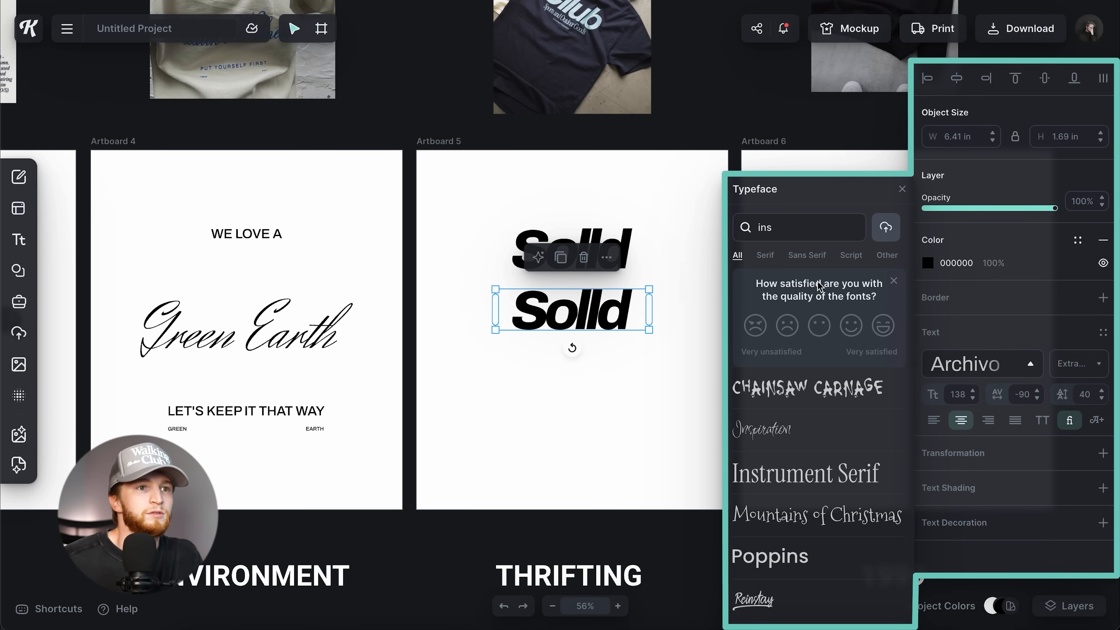
pyautogui.click(813, 470)
pyautogui.click(583, 400)
# Reword the serif copy as Thrifting & Vintage and widen its box to about 12.43 in so it fits one line
pyautogui.scroll(2, 573, 399)
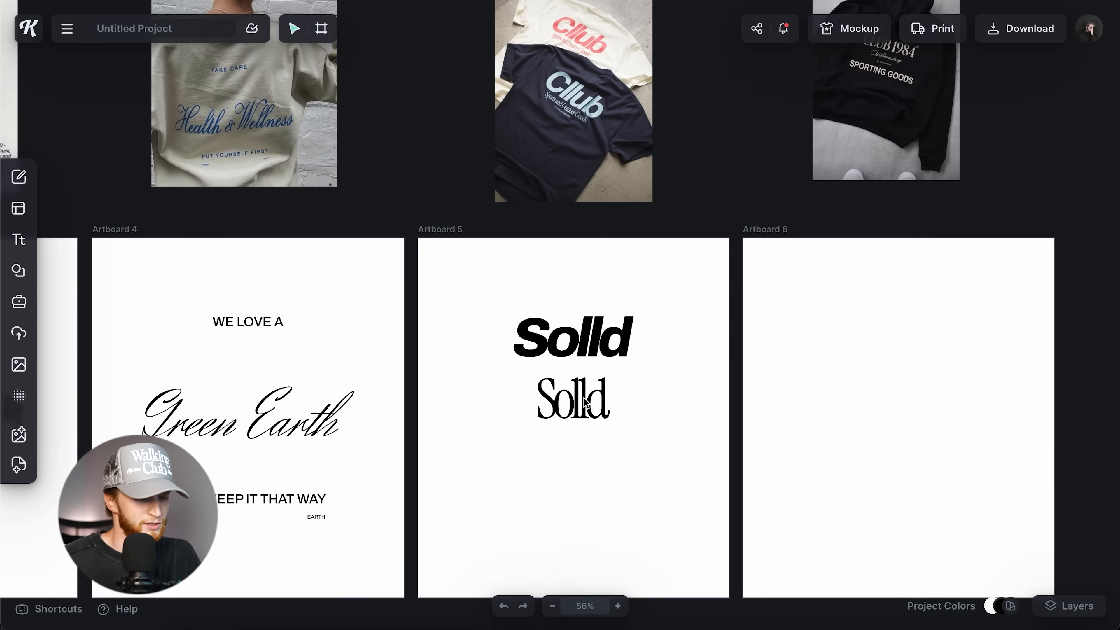
pyautogui.doubleClick(584, 401)
pyautogui.scroll(-3, 577, 397)
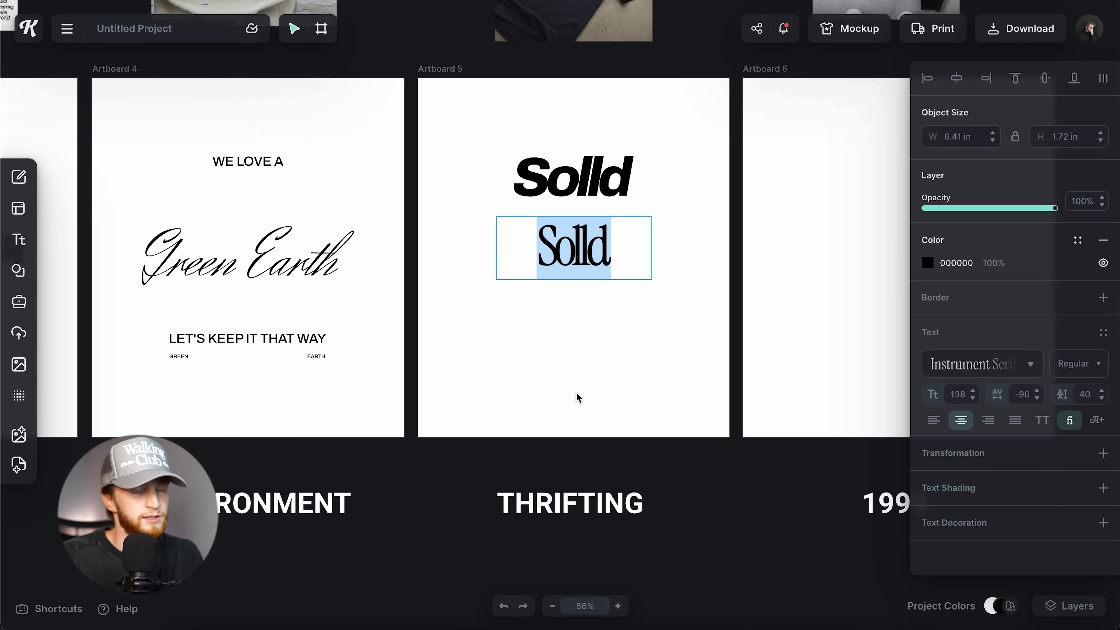
pyautogui.write('Thrifint')
pyautogui.press('BackSpace')
pyautogui.press('BackSpace')
pyautogui.press('BackSpace')
pyautogui.write('ting')
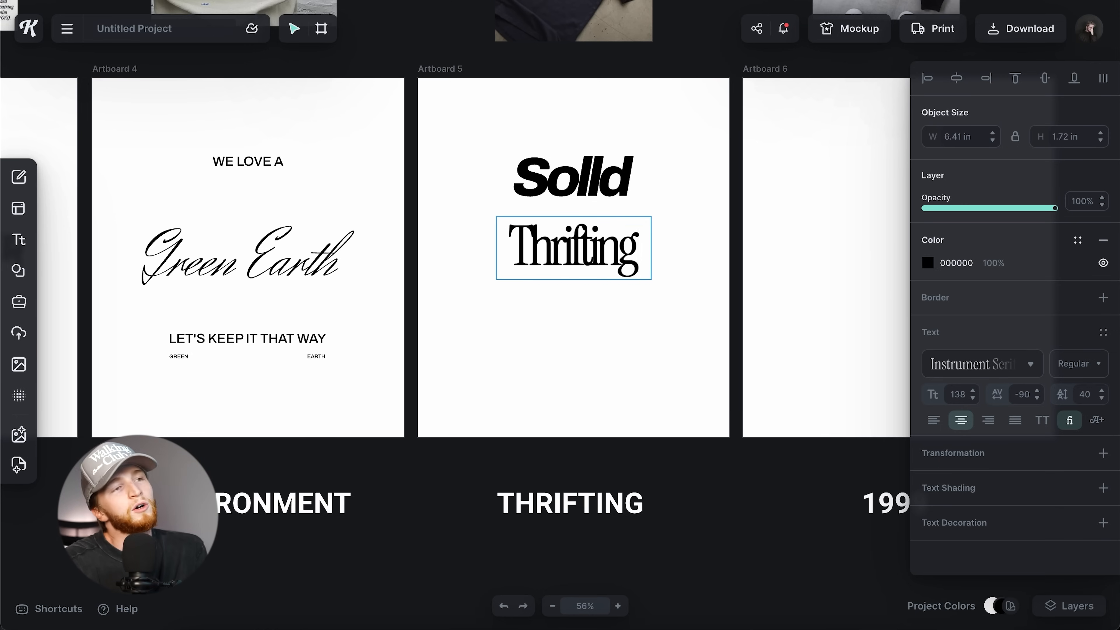
pyautogui.press('Return')
pyautogui.write('&')
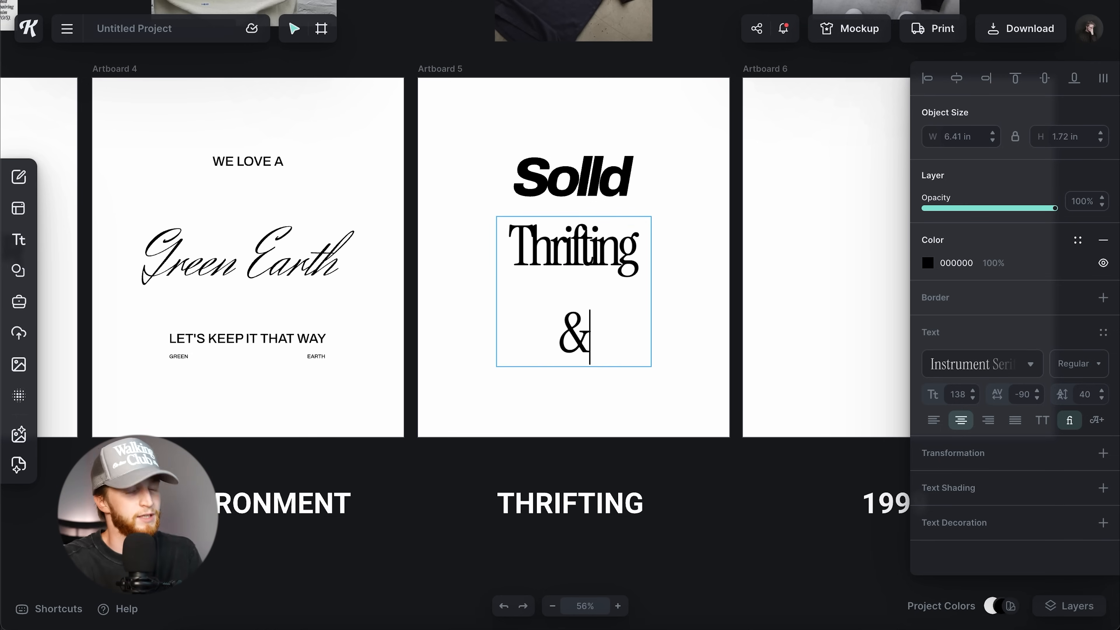
pyautogui.write('Vintage')
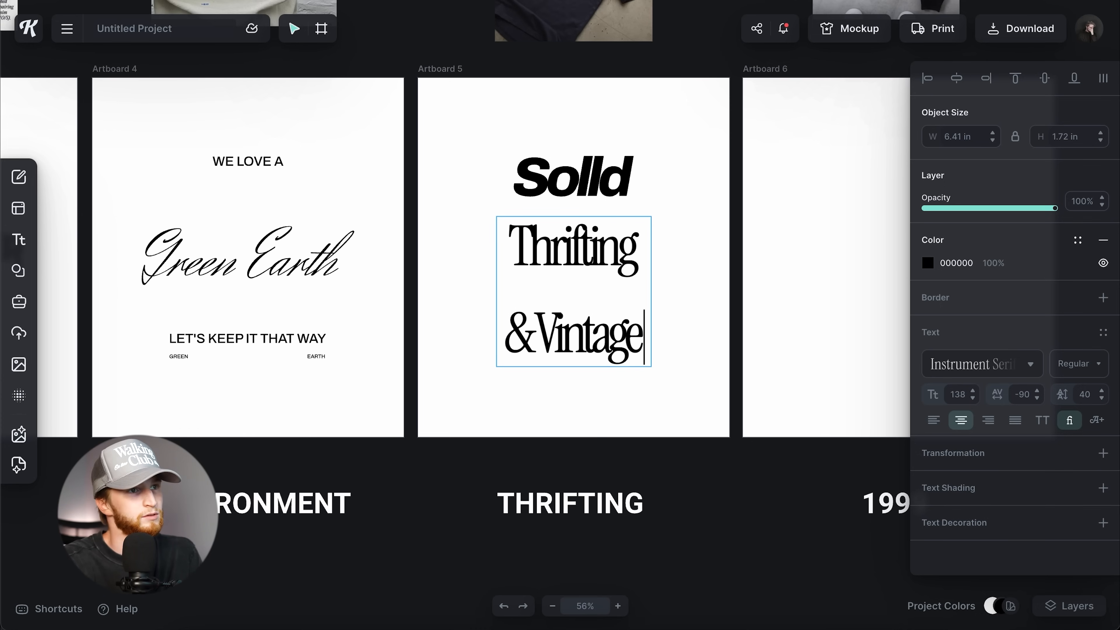
pyautogui.press('Escape')
pyautogui.moveTo(651, 291); pyautogui.dragTo(723, 269)
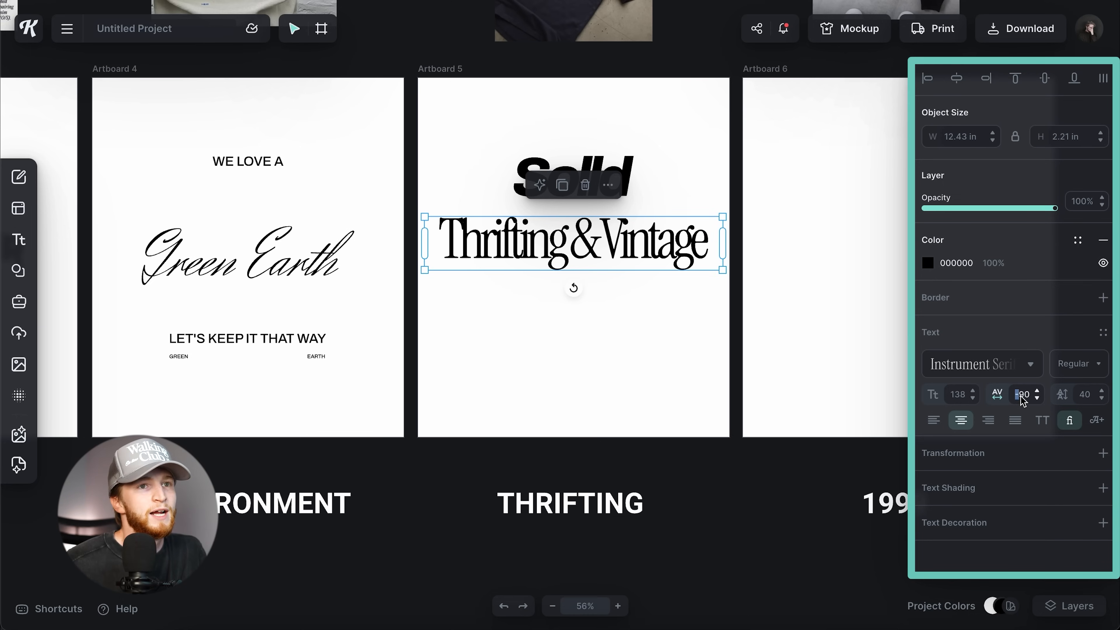
# Shrink Thrifting & Vintage to font size 112 and set its letter spacing to -70
pyautogui.write('-70')
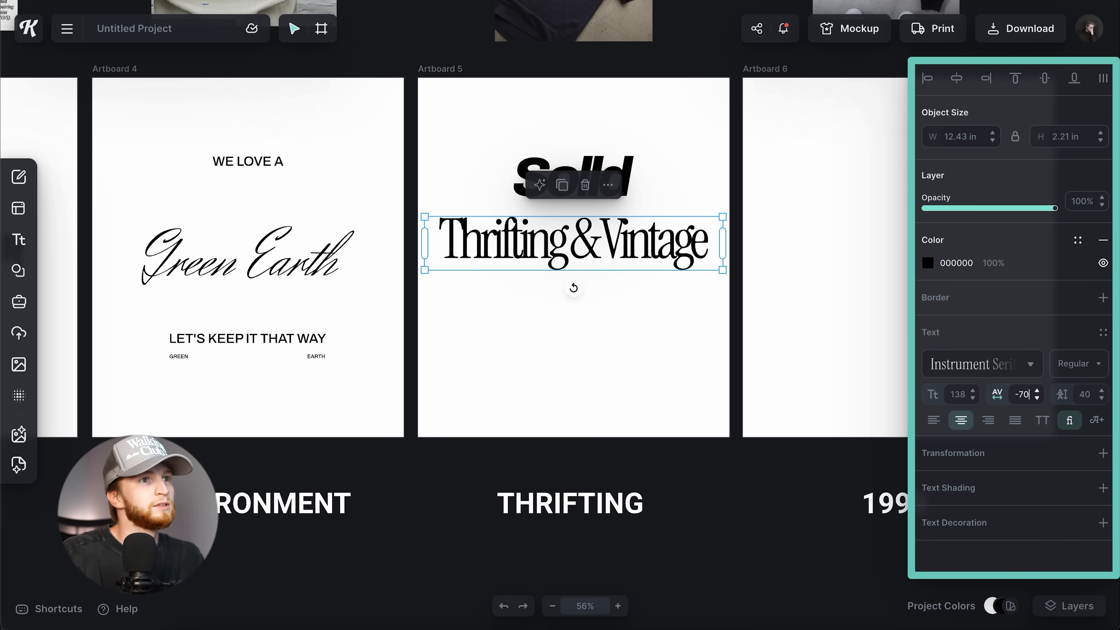
pyautogui.press('Return')
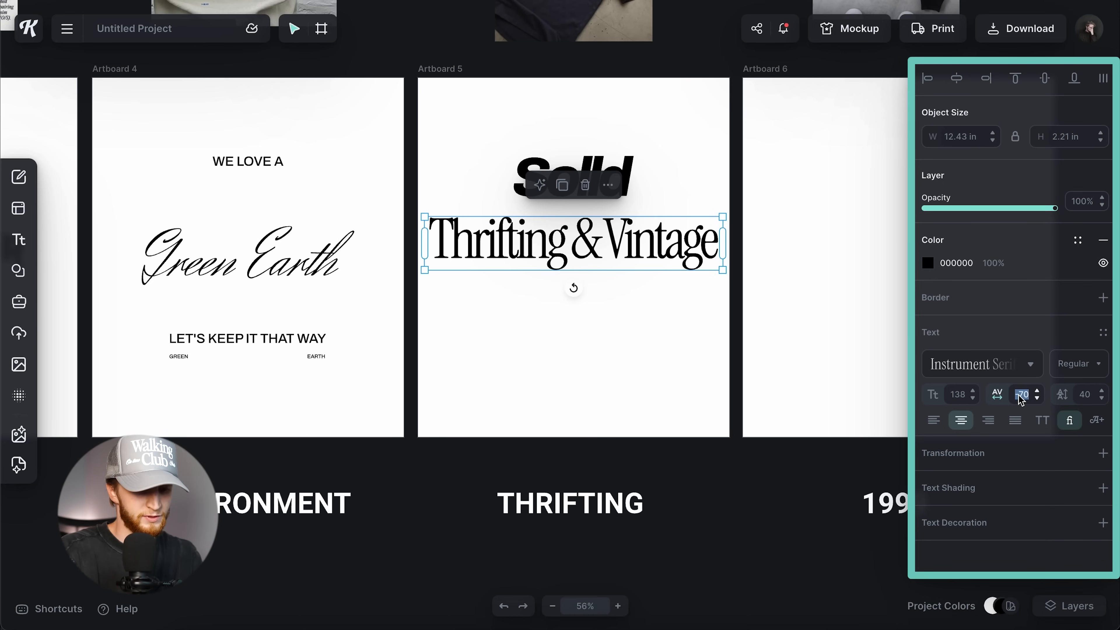
pyautogui.press('Return')
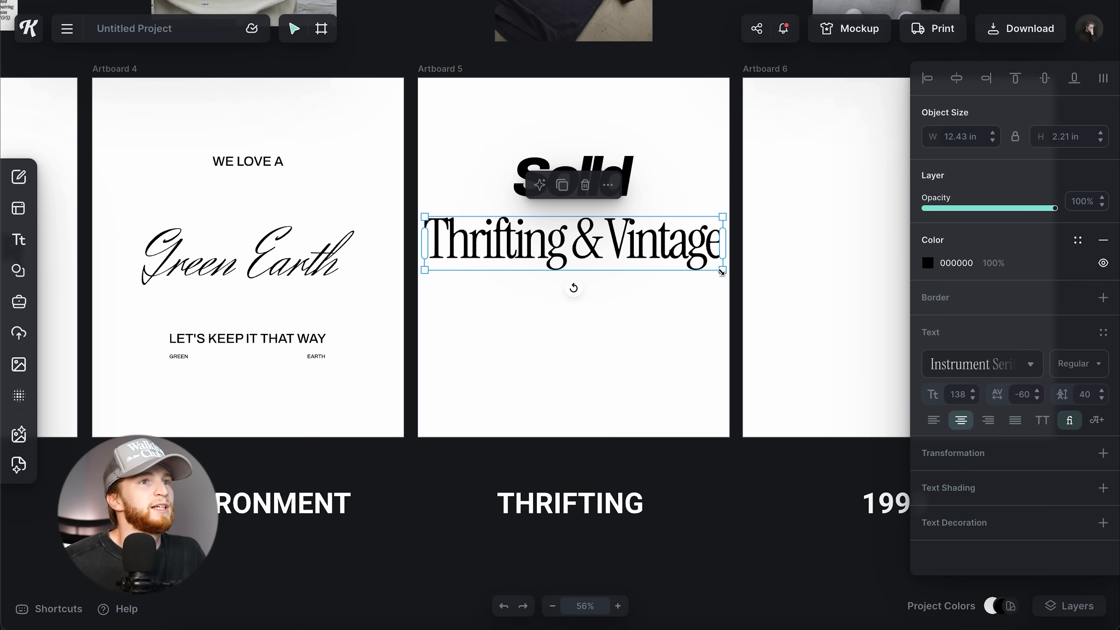
pyautogui.moveTo(723, 273); pyautogui.dragTo(701, 265)
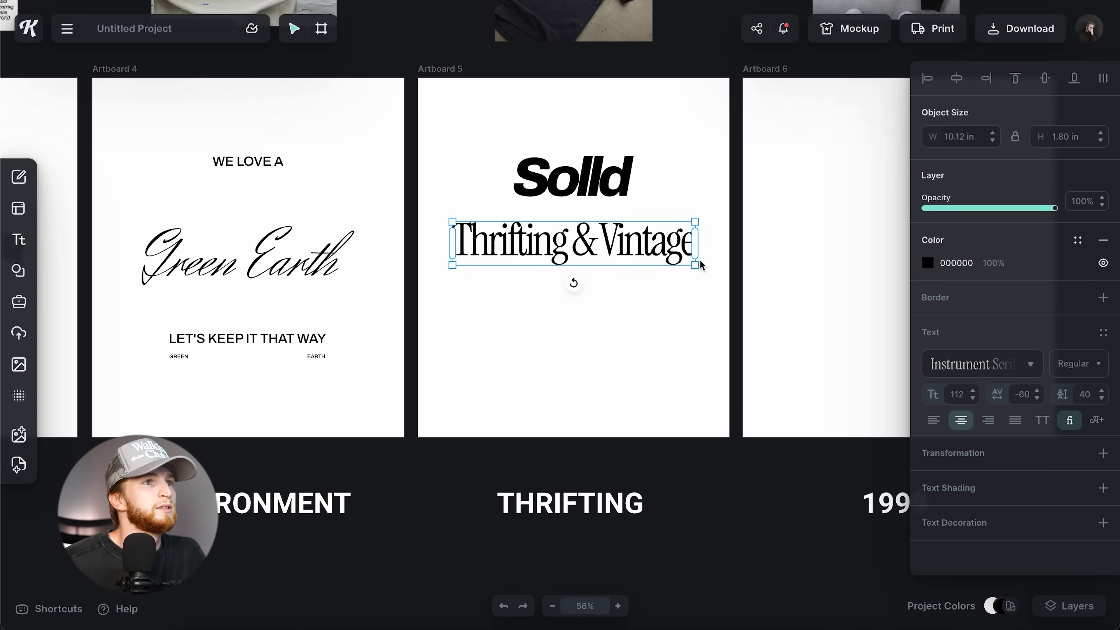
pyautogui.scroll(5, 648, 249)
pyautogui.click(1027, 396)
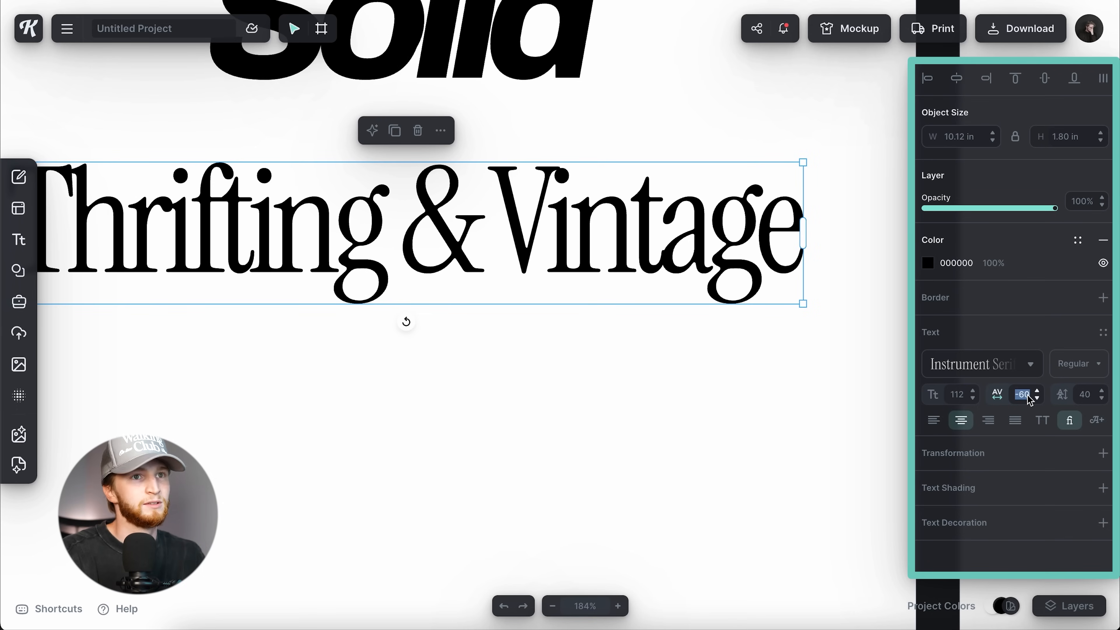
pyautogui.write('-70')
pyautogui.press('Return')
pyautogui.click(551, 457)
# Shrink Thrifting & Vintage to font size 54, matching the width of Solld, and move it up closer beneath that word
pyautogui.scroll(-5, 540, 457)
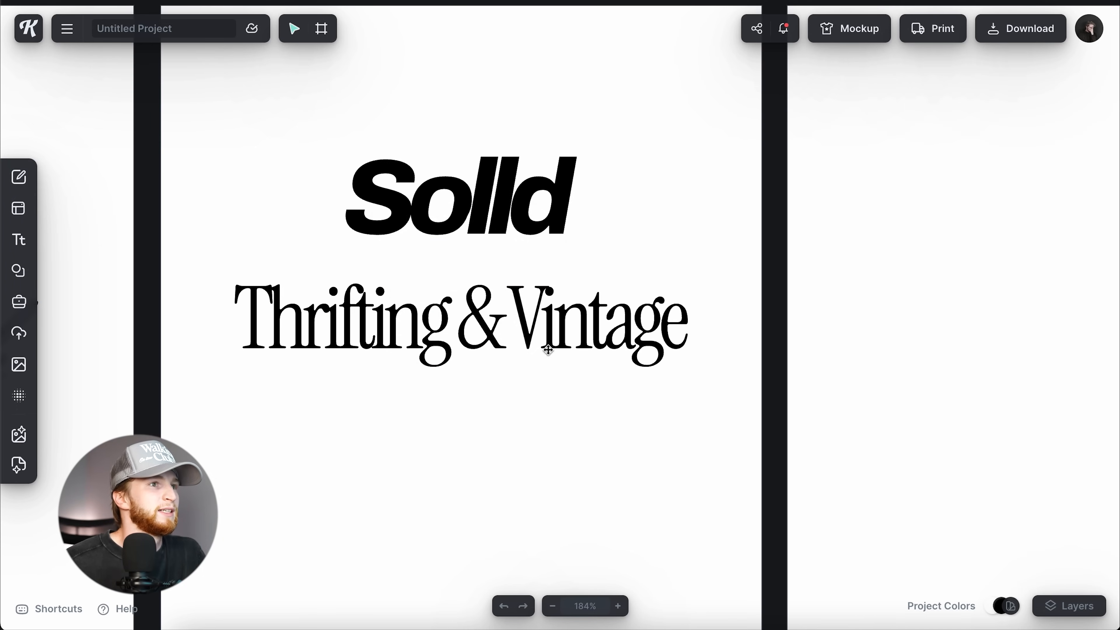
pyautogui.click(547, 353)
pyautogui.moveTo(697, 369); pyautogui.dragTo(585, 336)
pyautogui.moveTo(508, 337); pyautogui.dragTo(507, 282)
pyautogui.scroll(-5, 508, 286)
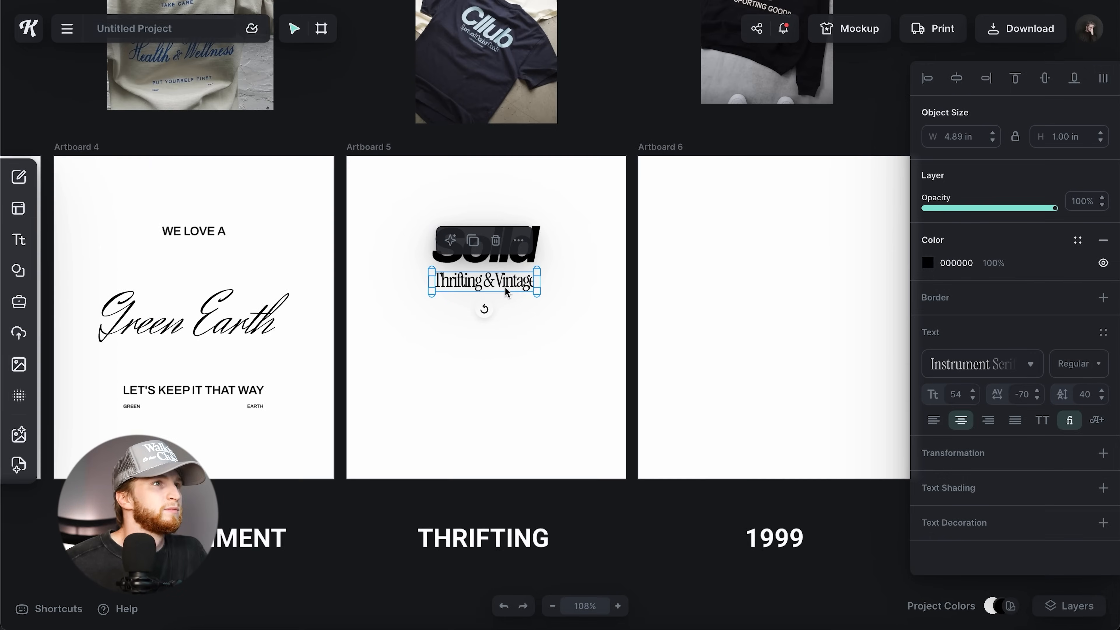
pyautogui.scroll(5, 502, 289)
# Enlarge Solld and Thrifting & Vintage together to about 9.49 in wide and tighten the gap between the two lines
pyautogui.press('Escape')
pyautogui.click(549, 226)
pyautogui.press('super+a')
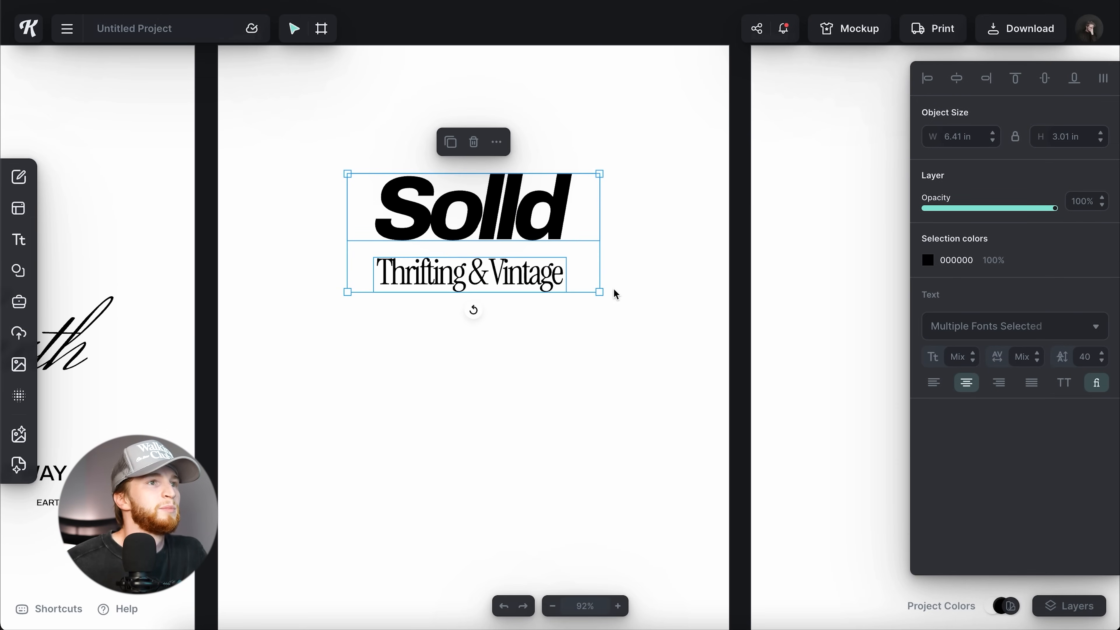
pyautogui.moveTo(600, 292); pyautogui.dragTo(660, 321)
pyautogui.press('Escape')
pyautogui.moveTo(549, 308); pyautogui.dragTo(546, 292)
pyautogui.press('super+a')
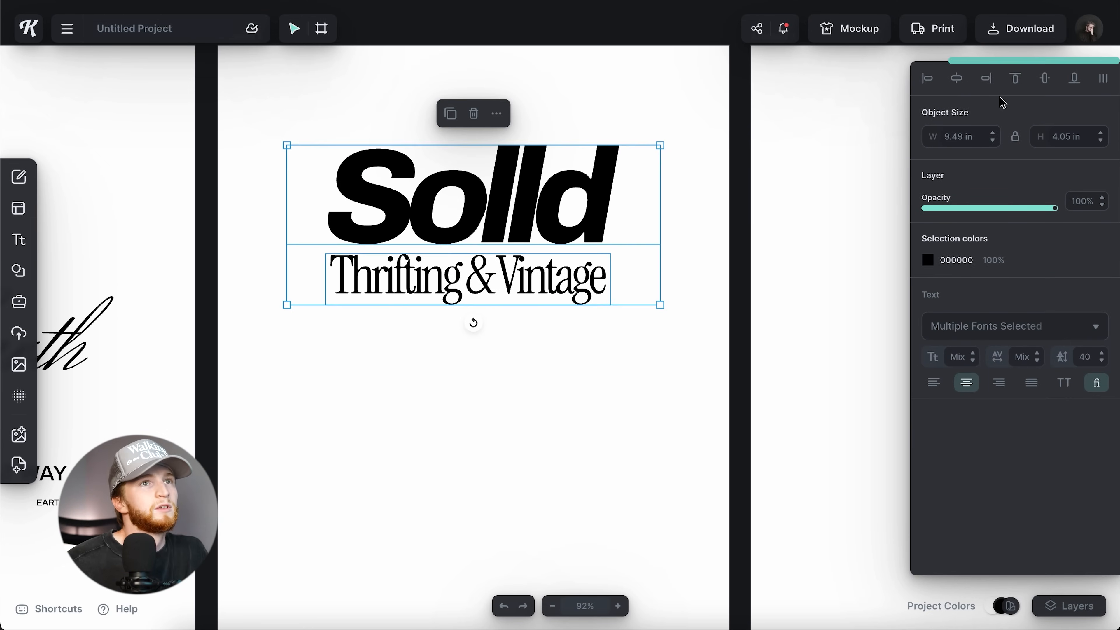
pyautogui.click(638, 411)
# Copy the WE LOVE A line from Artboard 4 beneath Thrifting & Vintage and reword it as We Love A Good Vintage Find
pyautogui.scroll(-5, 631, 412)
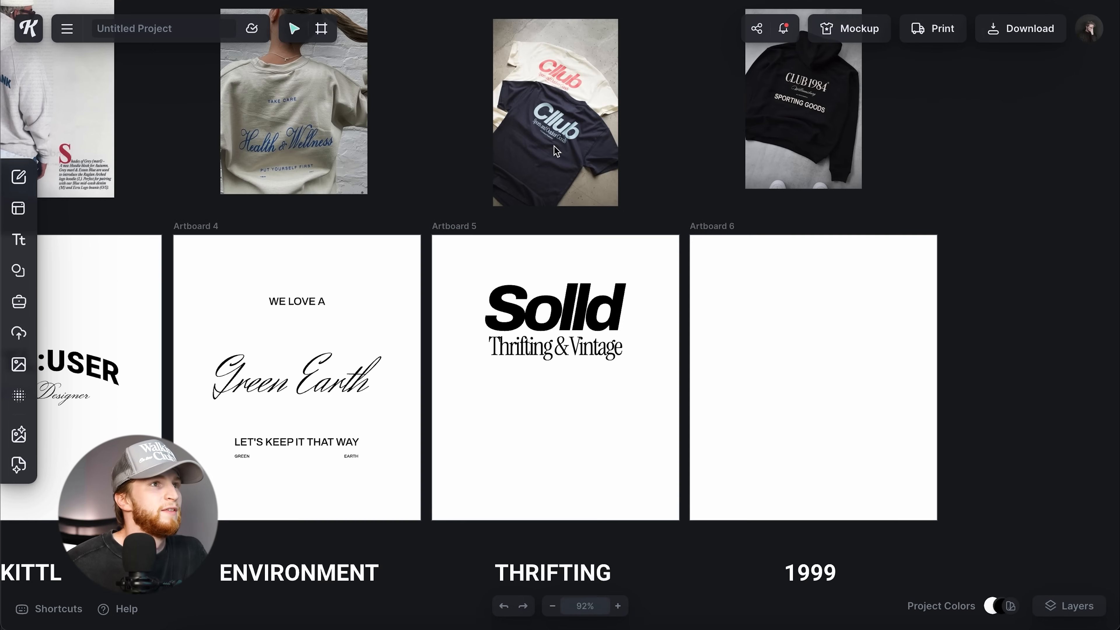
pyautogui.scroll(10, 530, 113)
pyautogui.scroll(-10, 681, 299)
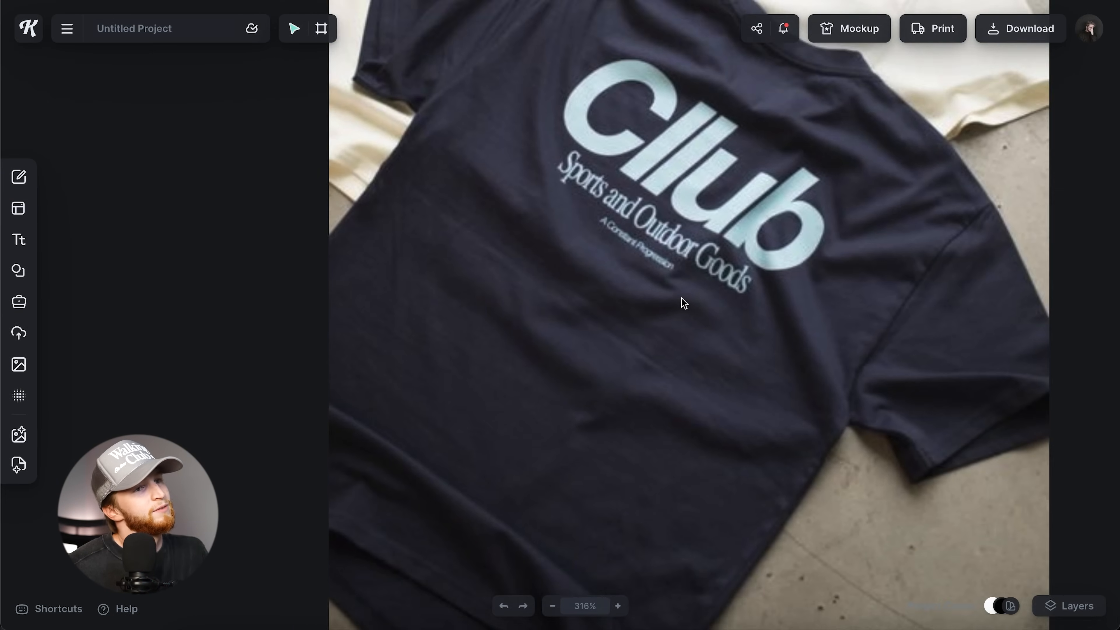
pyautogui.scroll(-6, 681, 299)
pyautogui.click(387, 267)
pyautogui.moveTo(405, 267); pyautogui.dragTo(618, 336)
pyautogui.doubleClick(634, 338)
pyautogui.write('We Love A ')
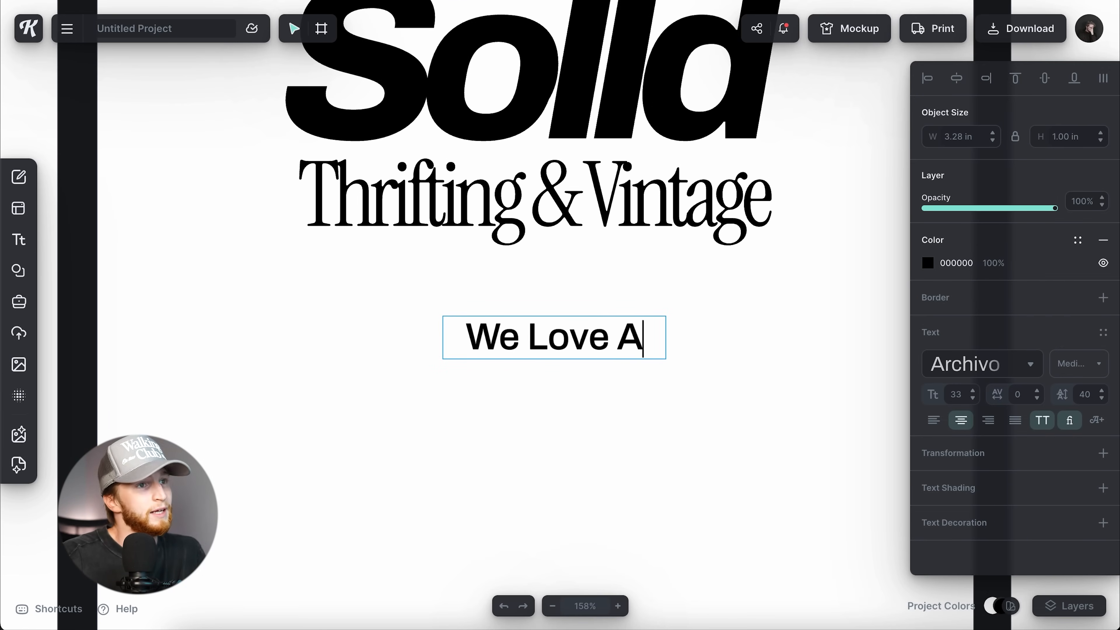
pyautogui.write('Good')
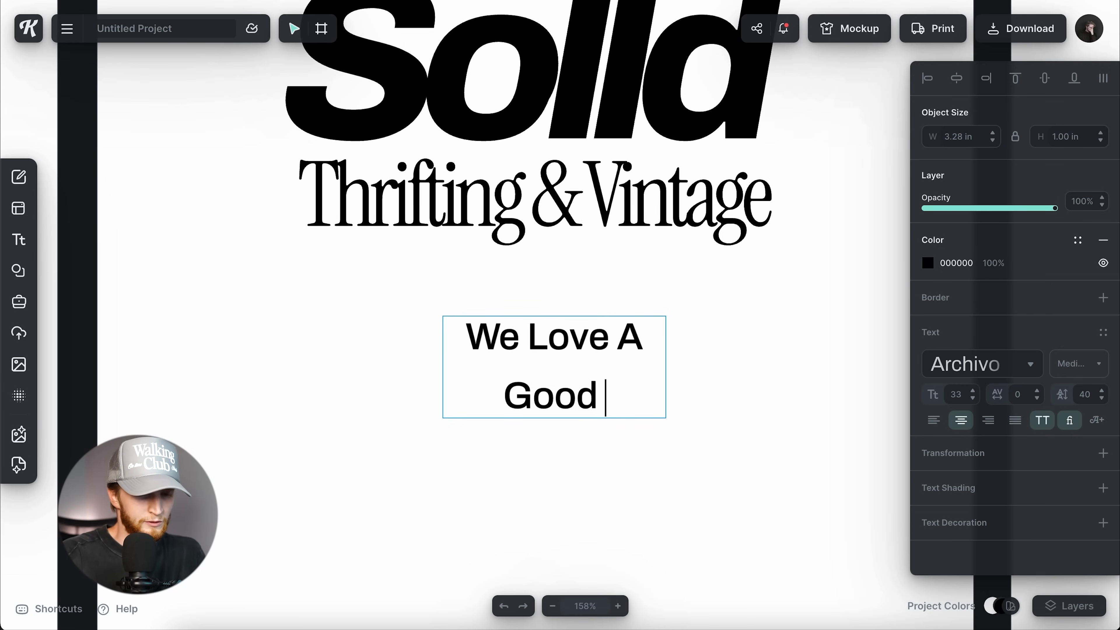
pyautogui.write(' Vintage Find')
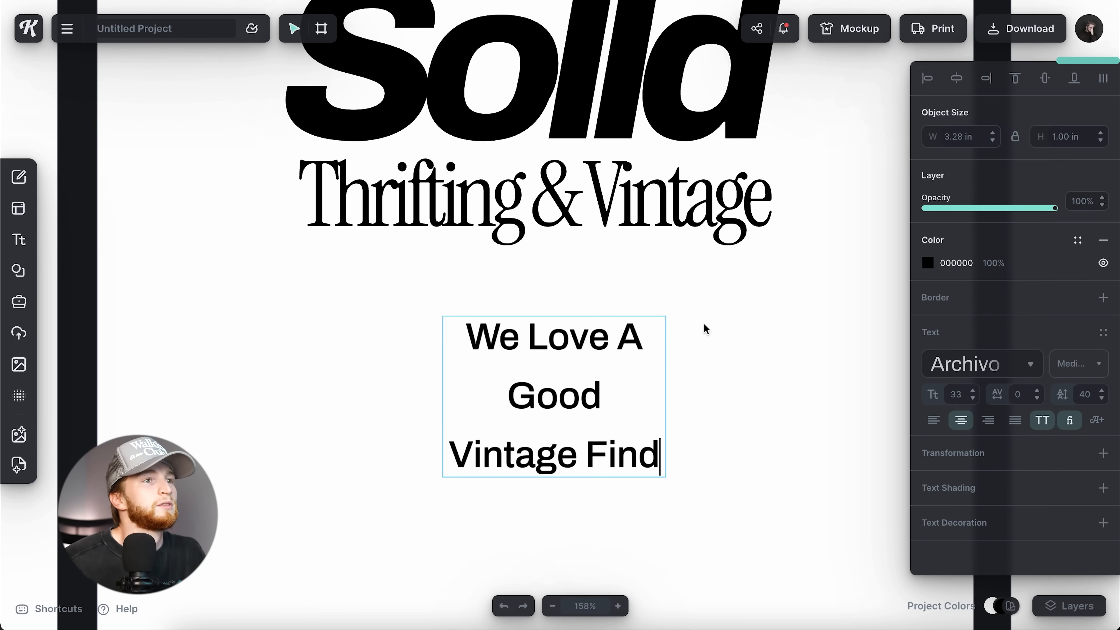
# Set the tagline's letter spacing to -50, turn off uppercase and widen its box so it fits one line under Thrifting & Vintage
pyautogui.hotkey('ctrl', 'a')
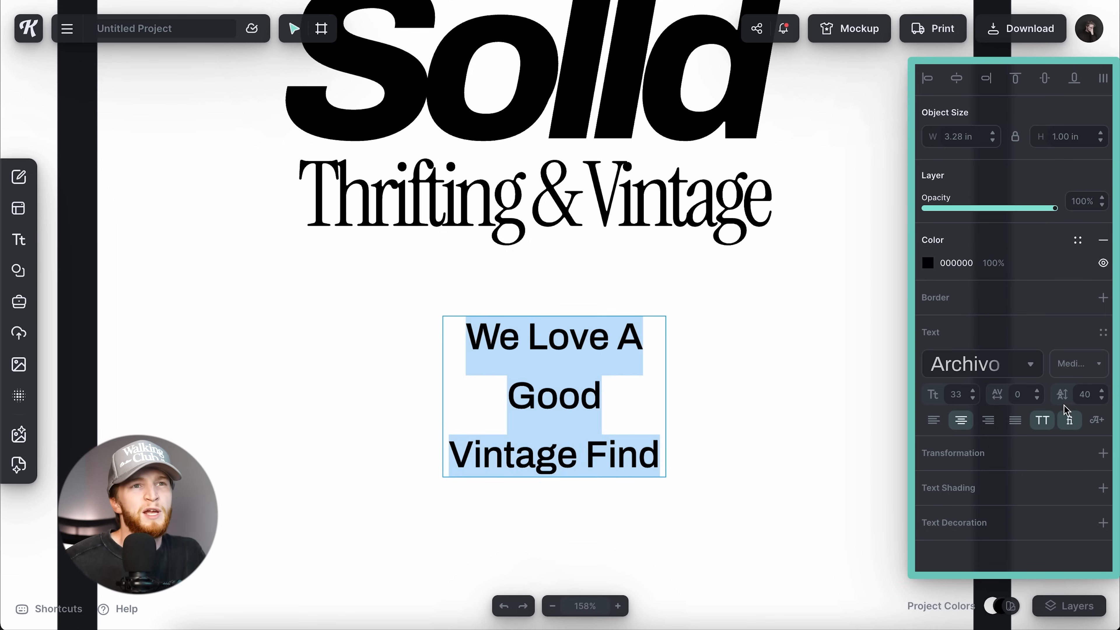
pyautogui.click(1028, 400)
pyautogui.write('-50')
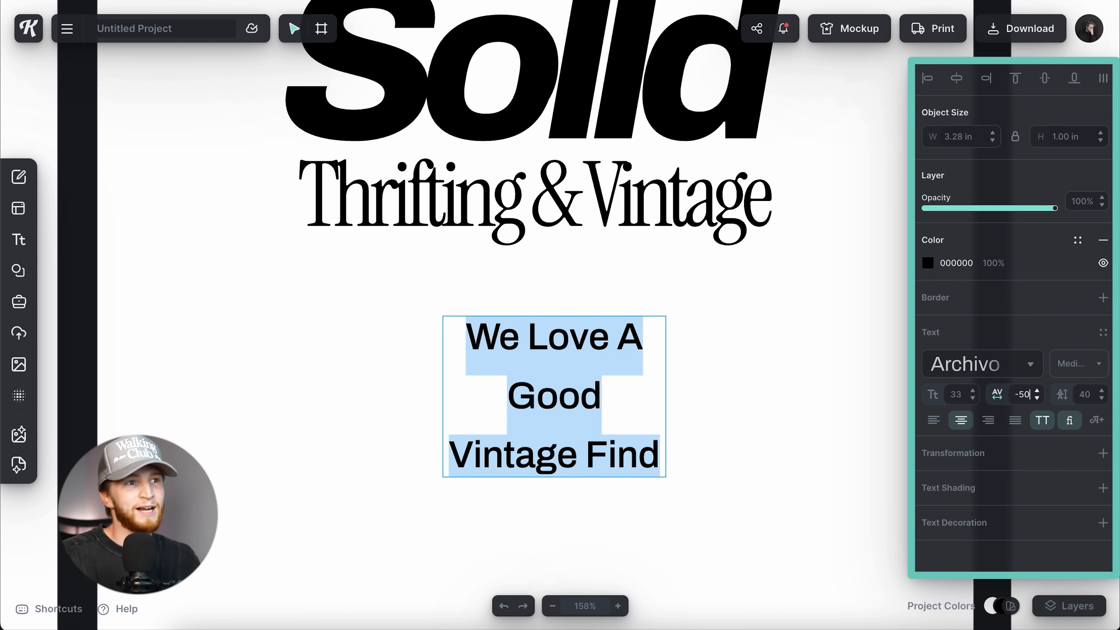
pyautogui.press('Return')
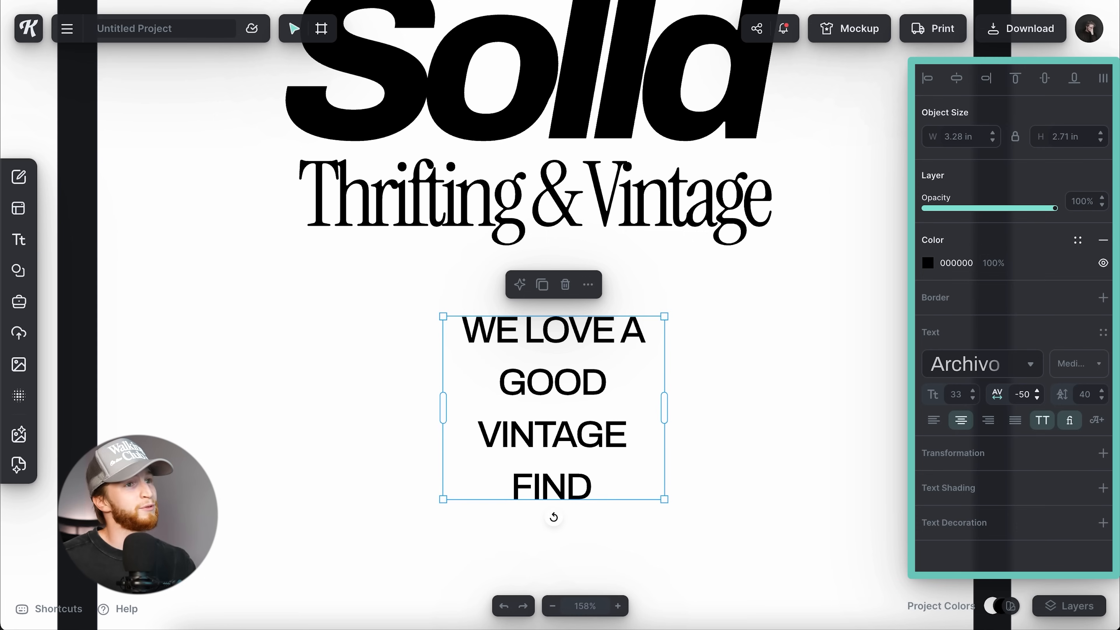
pyautogui.click(1042, 420)
pyautogui.moveTo(664, 386); pyautogui.dragTo(707, 274)
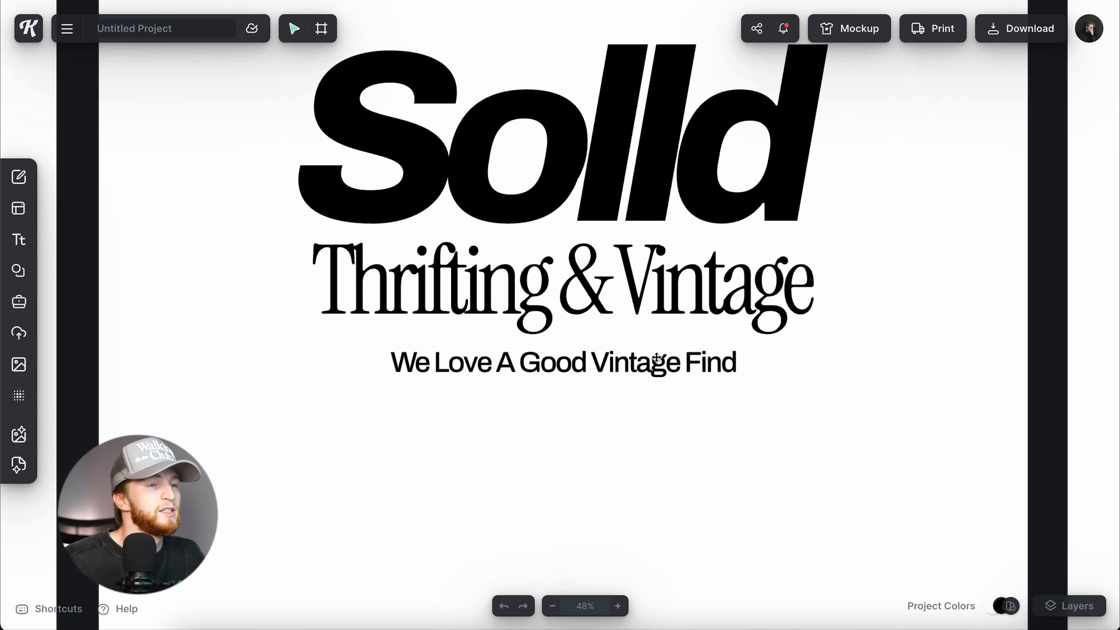
# Shrink the We Love A Good Vintage Find tagline to font size 15, keeping it centered beneath Thrifting & Vintage
pyautogui.click(738, 377)
pyautogui.moveTo(744, 375); pyautogui.dragTo(619, 366)
pyautogui.click(663, 469)
# Extend the serif line to Thrifting & Vintage Finds and shrink it to font size 62 so it fits one line close beneath Solld
pyautogui.scroll(-5, 663, 468)
pyautogui.scroll(-1, 662, 469)
pyautogui.hscroll(1, 662, 469)
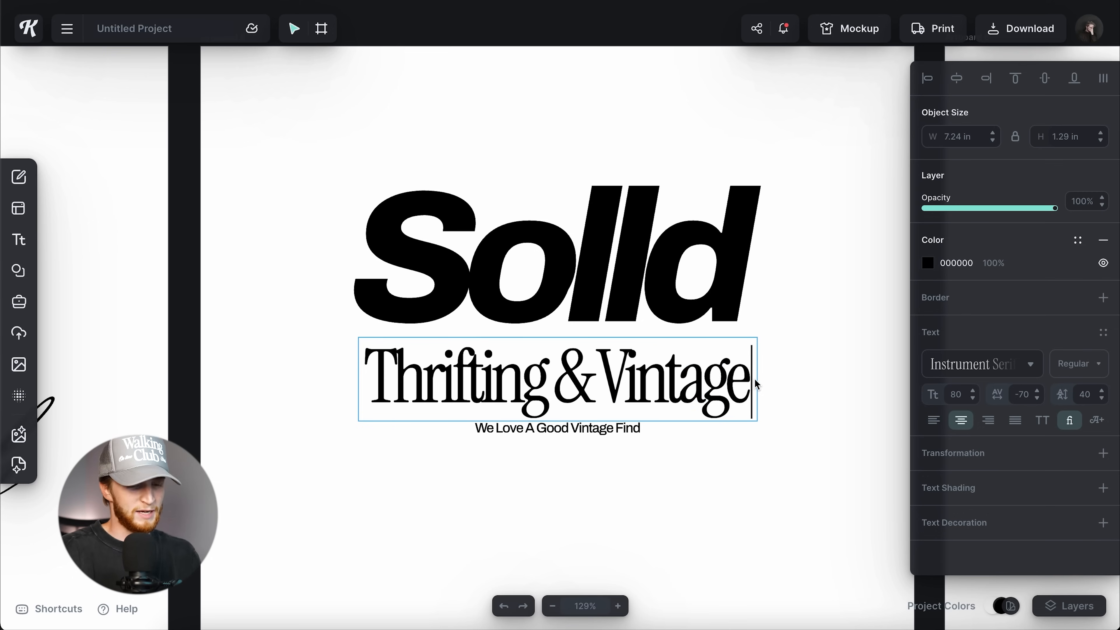
pyautogui.write('Fin')
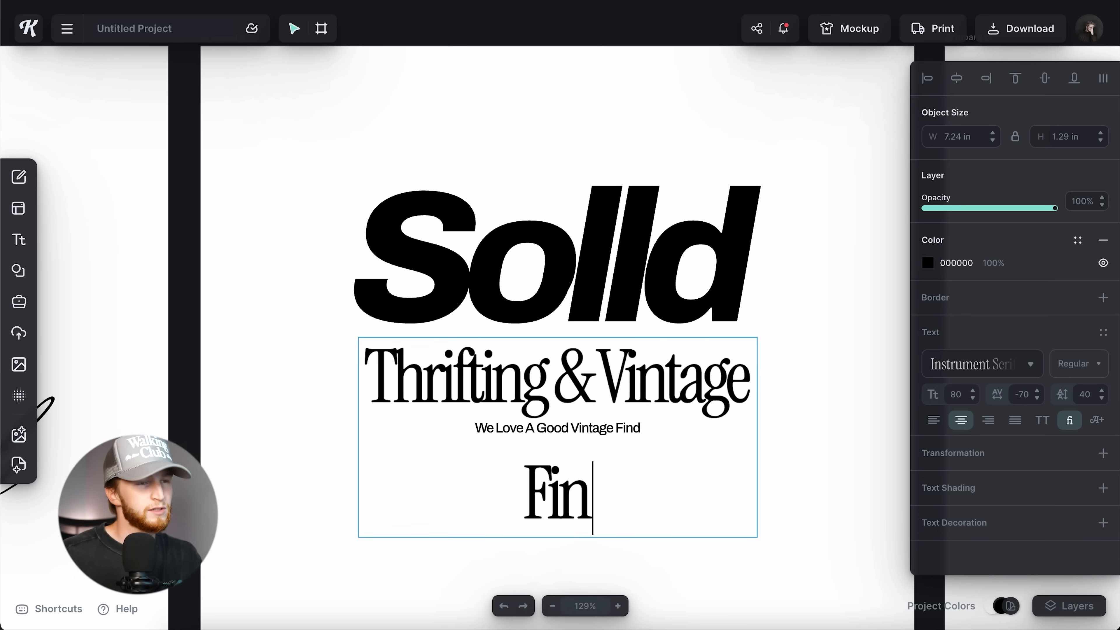
pyautogui.write('ds')
pyautogui.press('Escape')
pyautogui.moveTo(758, 415); pyautogui.dragTo(771, 392)
pyautogui.moveTo(690, 371); pyautogui.dragTo(687, 365)
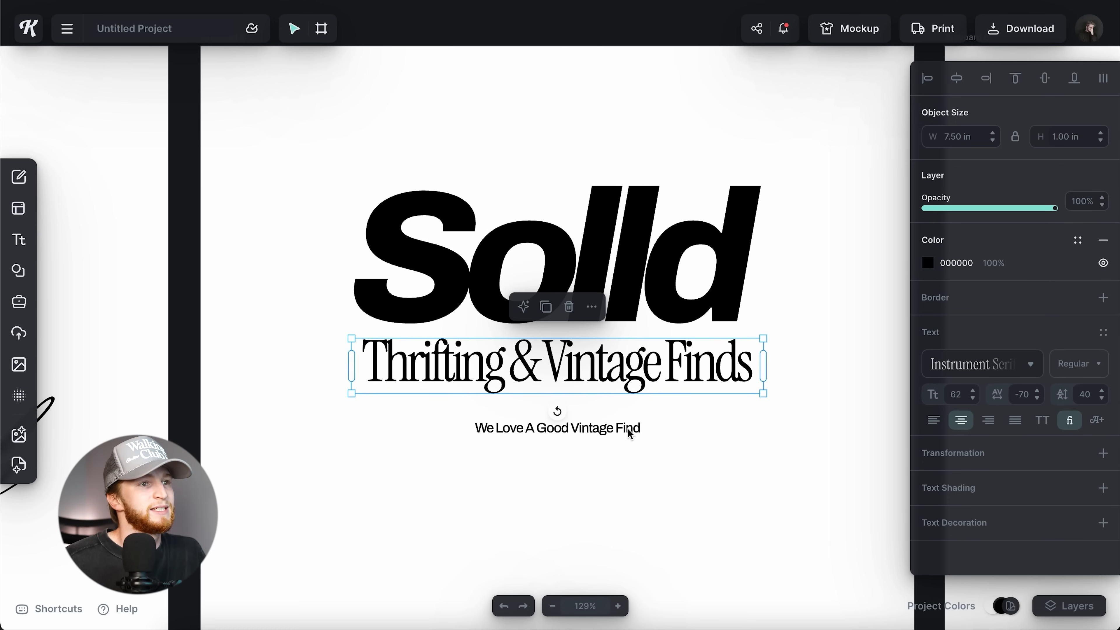
# Move the tagline closer beneath Thrifting & Vintage Finds and center the grouped Solld design vertically on Artboard 5
pyautogui.moveTo(622, 464); pyautogui.dragTo(747, 186)
pyautogui.click(641, 446)
pyautogui.scroll(-5, 642, 446)
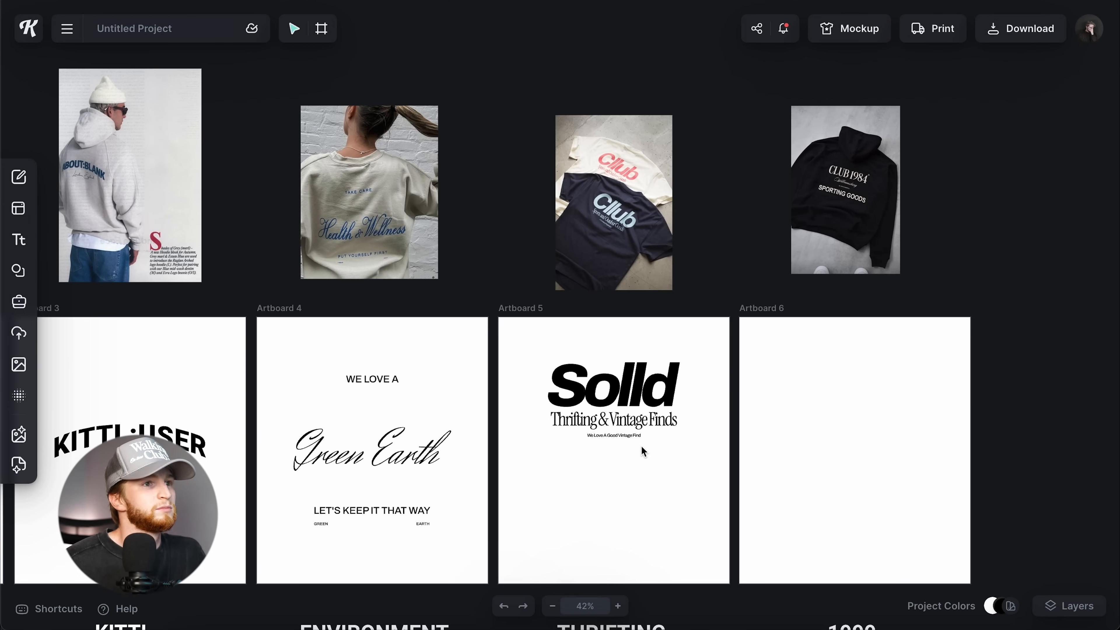
pyautogui.moveTo(610, 339); pyautogui.dragTo(645, 508)
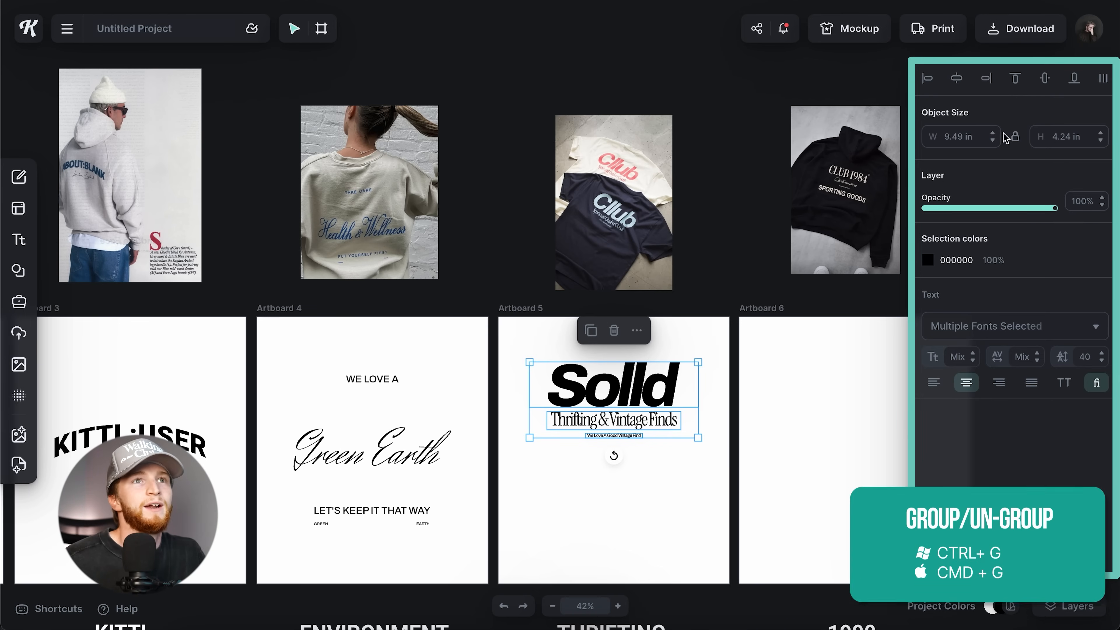
pyautogui.click(1044, 81)
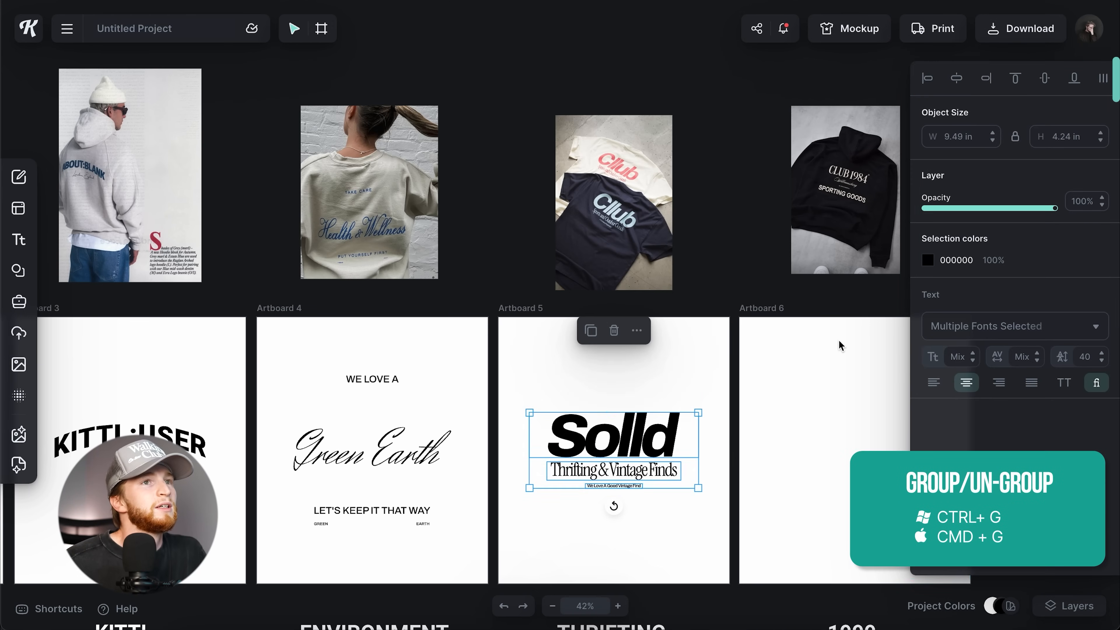
# Review the CLUB 1984 hoodie reference and copy the Green Earth script text from Artboard 4 onto the middle of Artboard 6
pyautogui.click(841, 344)
pyautogui.hscroll(3, 789, 361)
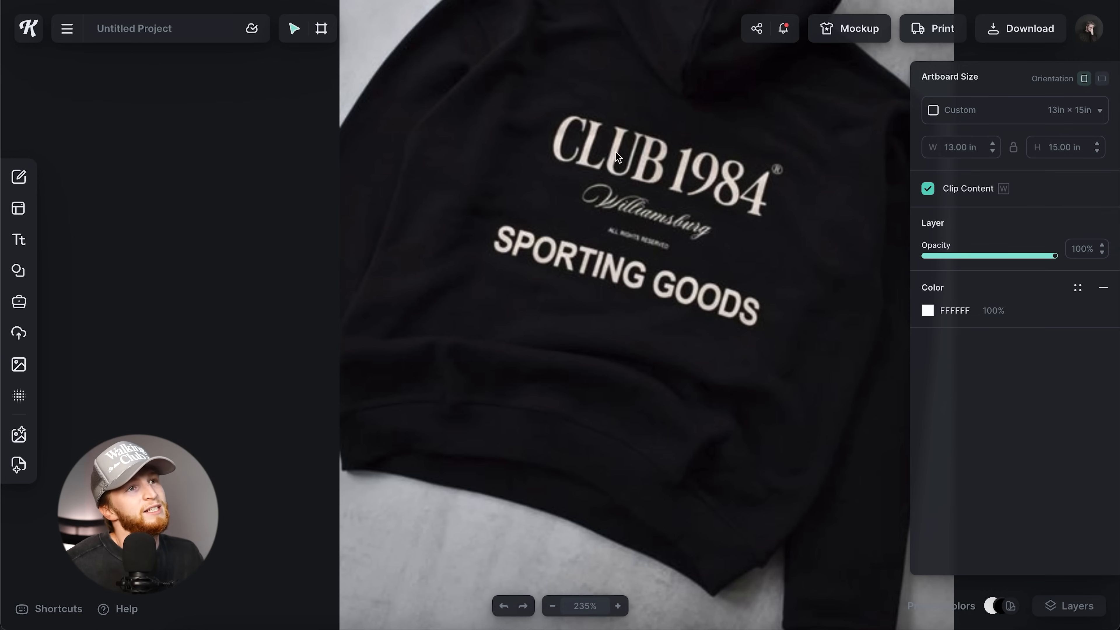
pyautogui.scroll(-5, 634, 203)
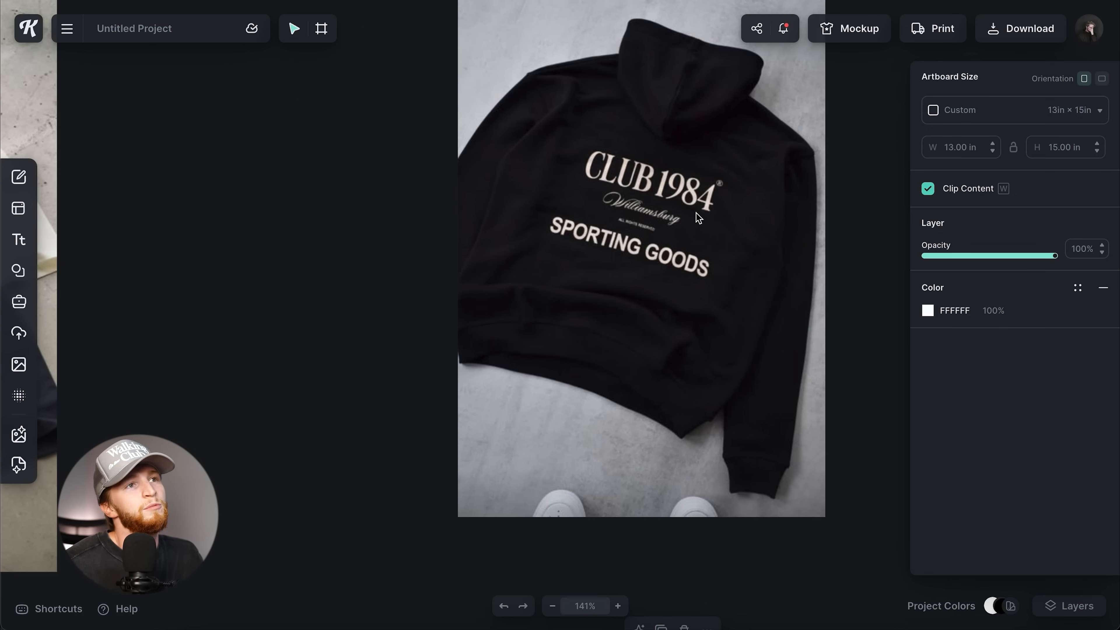
pyautogui.scroll(-5, 680, 253)
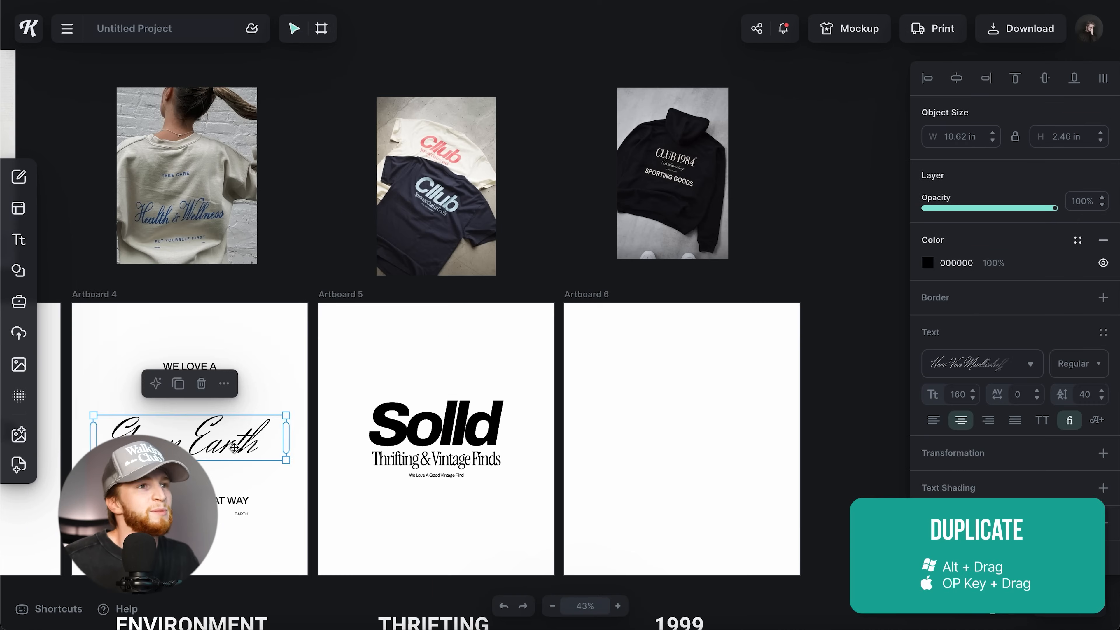
pyautogui.moveTo(196, 441); pyautogui.dragTo(708, 431)
pyautogui.scroll(5, 721, 428)
pyautogui.scroll(-3, 722, 428)
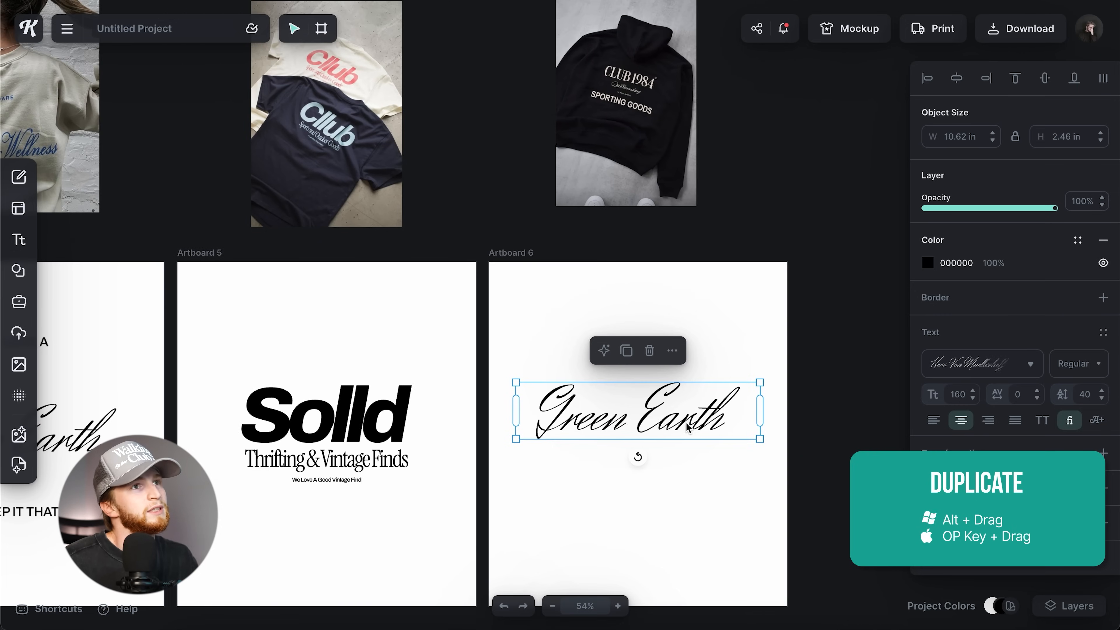
# Reword the copied script text on Artboard 6 as The Carolinas and shrink it to font size 101, about 6.67 in wide
pyautogui.doubleClick(660, 423)
pyautogui.scroll(-3, 657, 457)
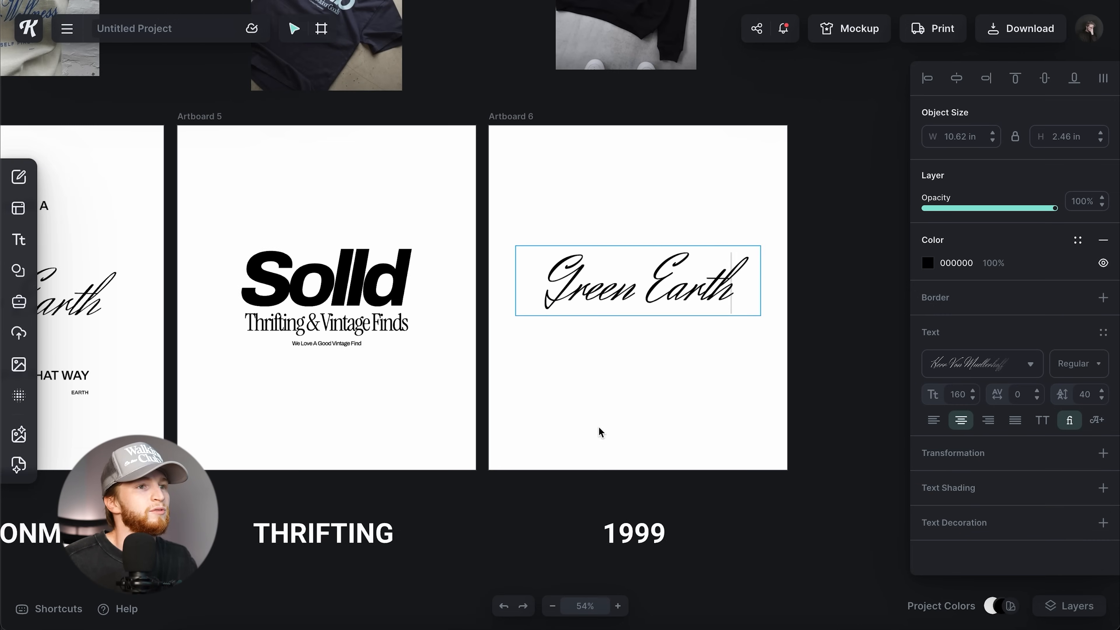
pyautogui.scroll(4, 594, 399)
pyautogui.scroll(-3, 605, 418)
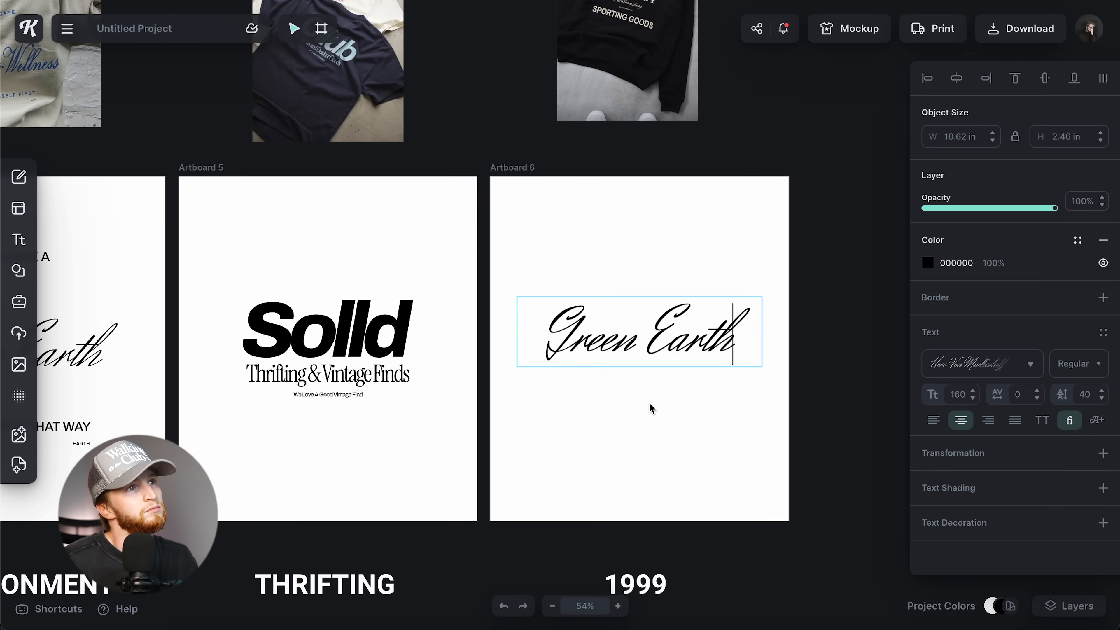
pyautogui.scroll(1, 650, 405)
pyautogui.tripleClick(666, 393)
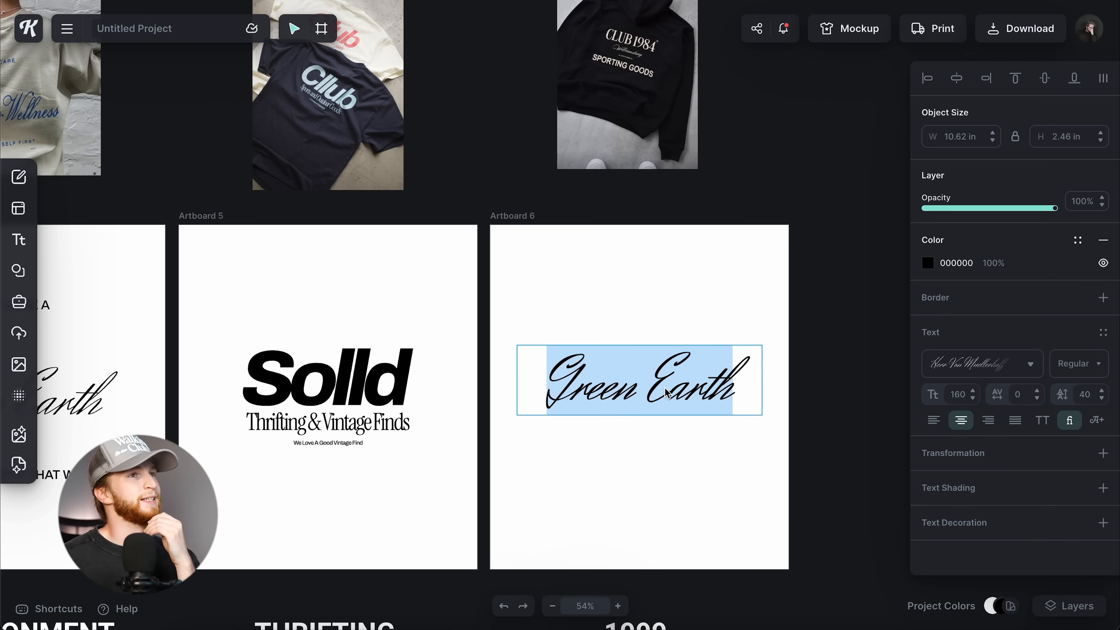
pyautogui.write('The Ca')
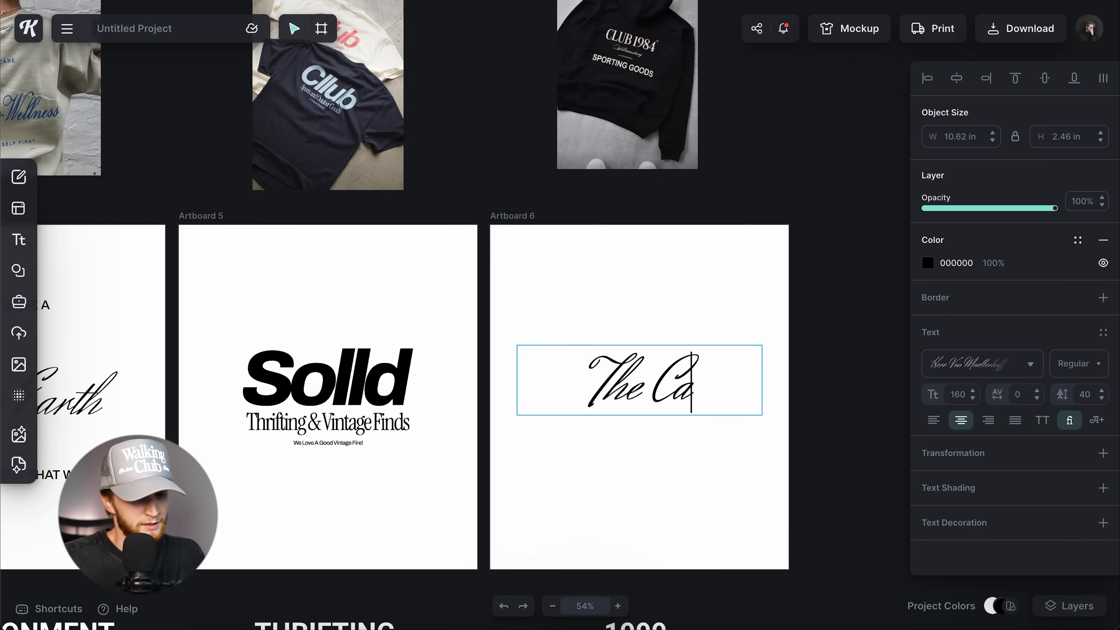
pyautogui.write('rolinas')
pyautogui.press('Escape')
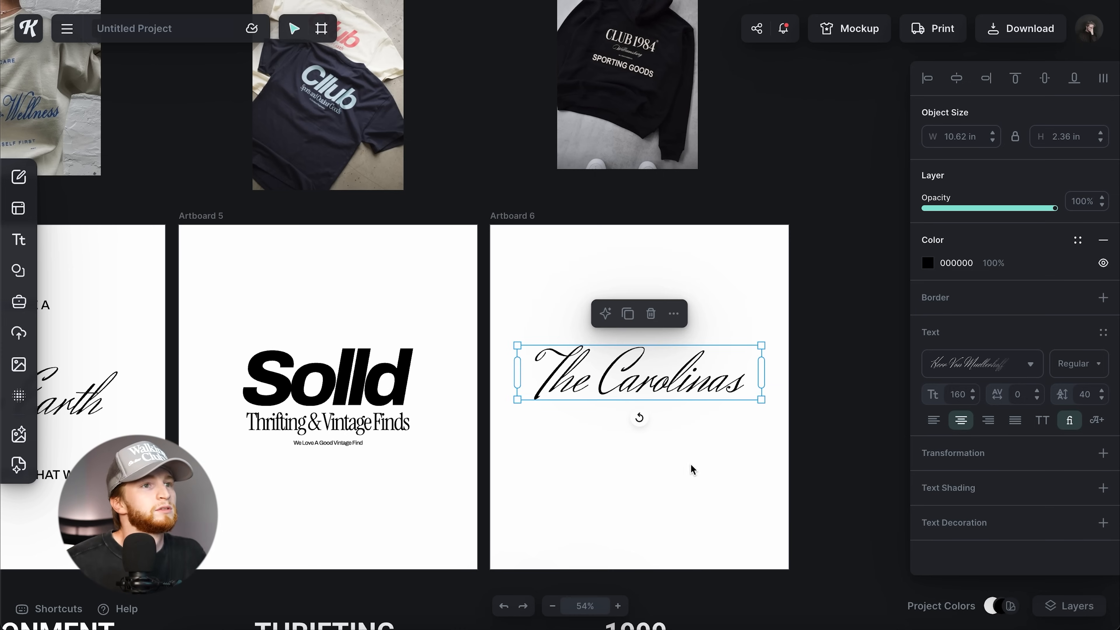
pyautogui.moveTo(764, 403); pyautogui.dragTo(721, 385)
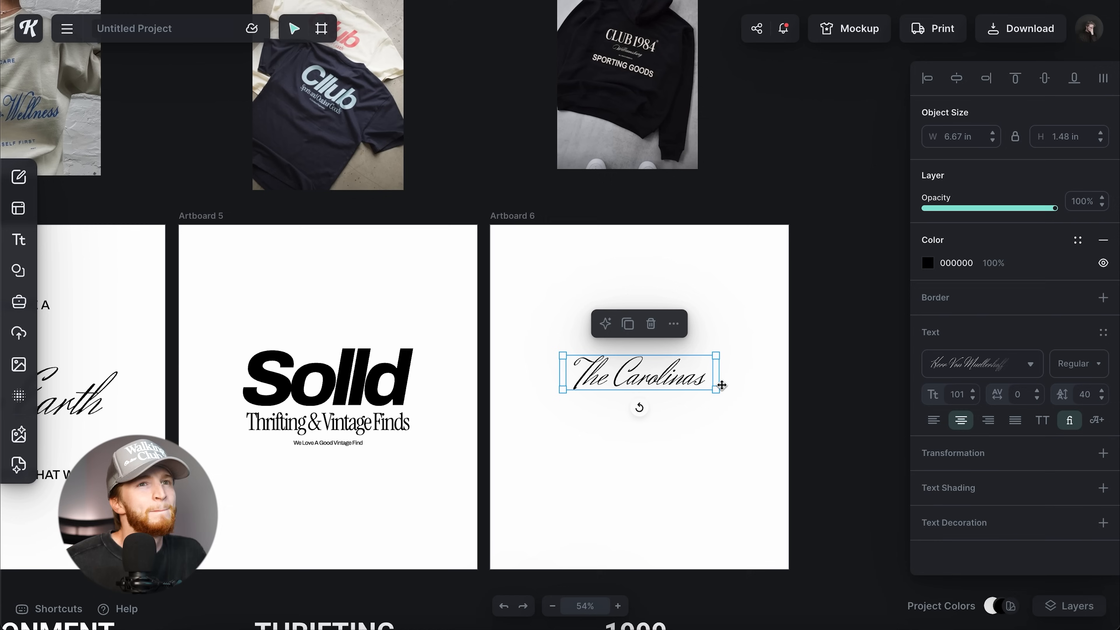
# Ungroup the Solld design and copy its small tagline onto Artboard 6, centered beneath The Carolinas
pyautogui.click(335, 443)
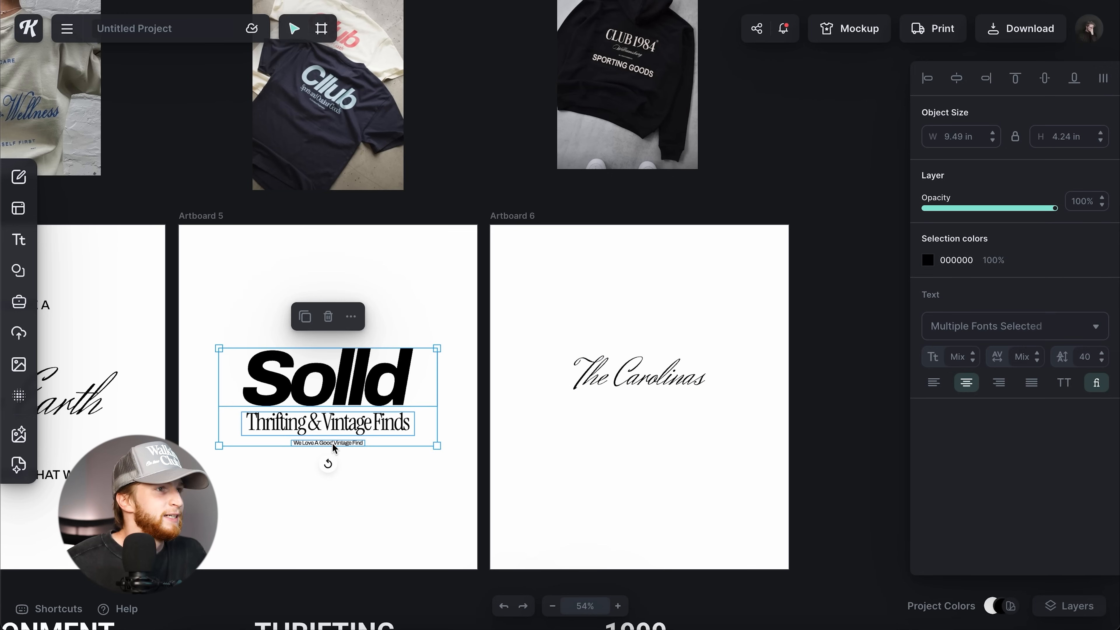
pyautogui.press('Escape')
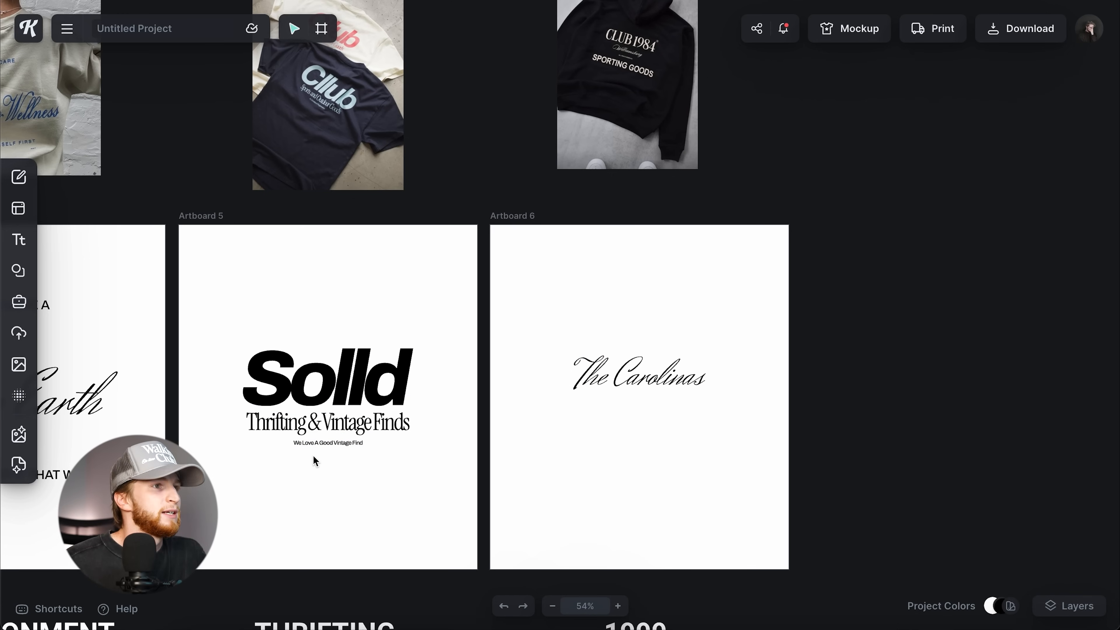
pyautogui.moveTo(324, 443); pyautogui.dragTo(639, 406)
# Reword the copied tagline as "THE LAST GOOD YEAR" in quotation marks and move it up closer to The Carolinas
pyautogui.doubleClick(657, 406)
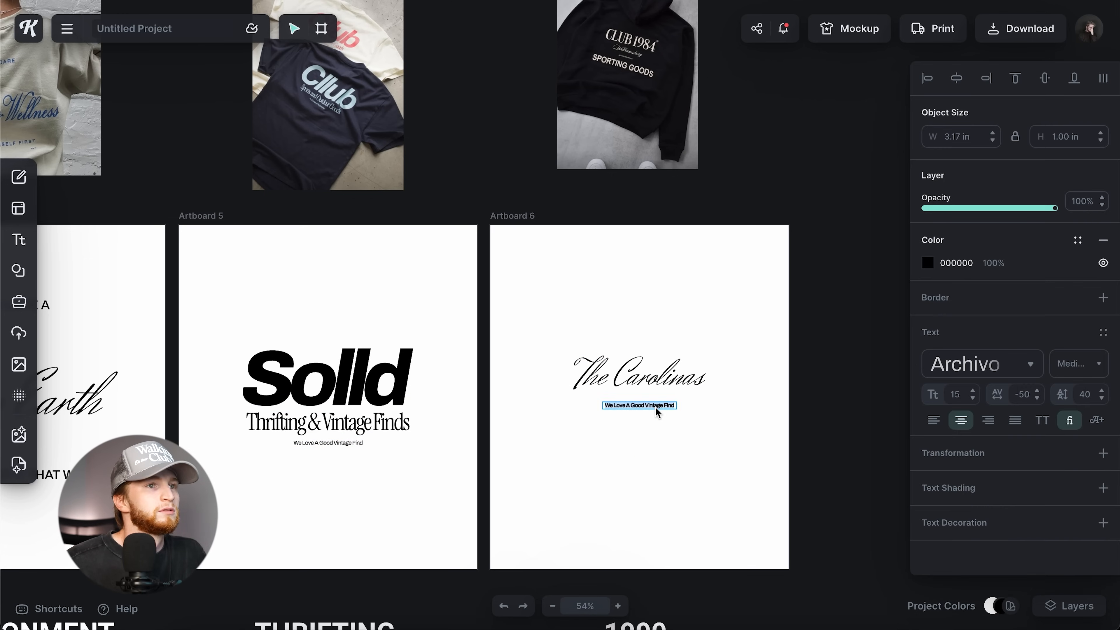
pyautogui.scroll(3, 657, 408)
pyautogui.scroll(5, 662, 452)
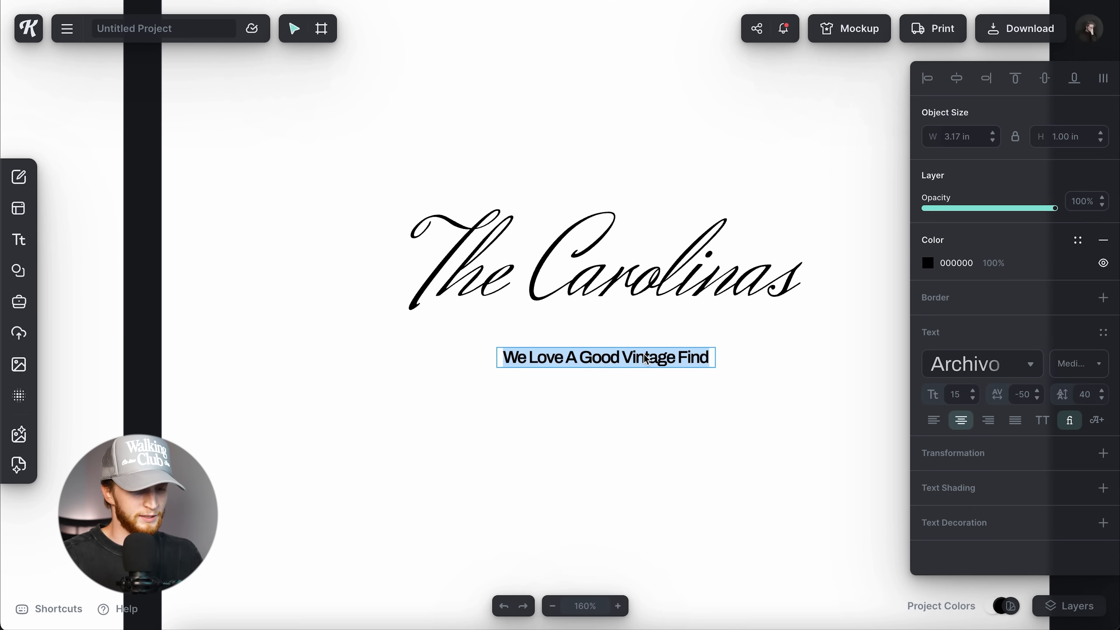
pyautogui.write('TH')
pyautogui.press('BackSpace')
pyautogui.press('BackSpace')
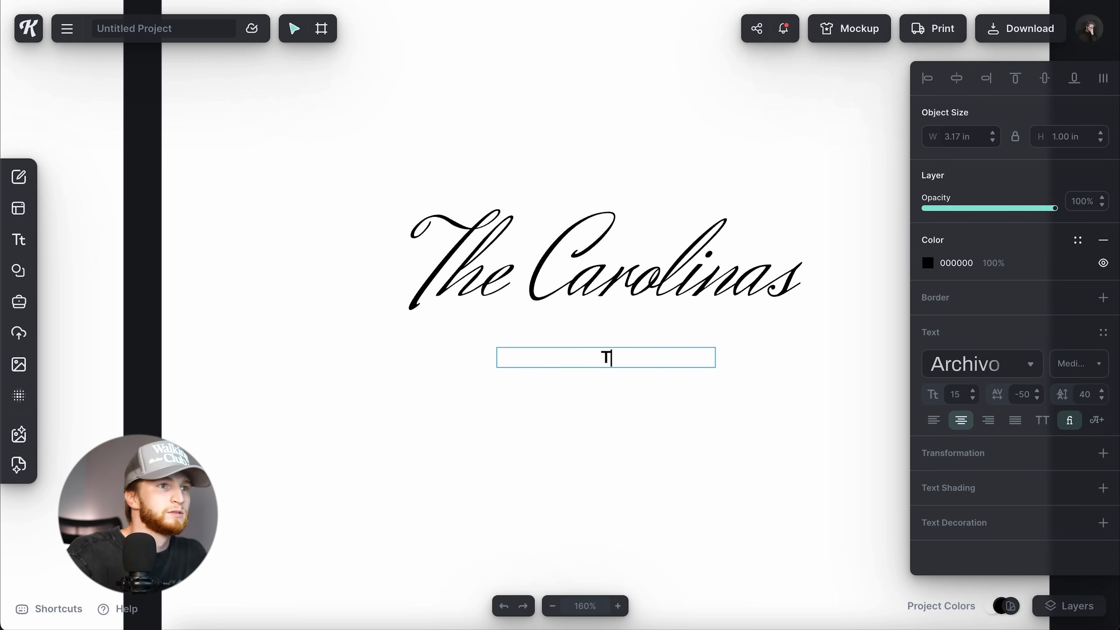
pyautogui.write('"THE LAST GO')
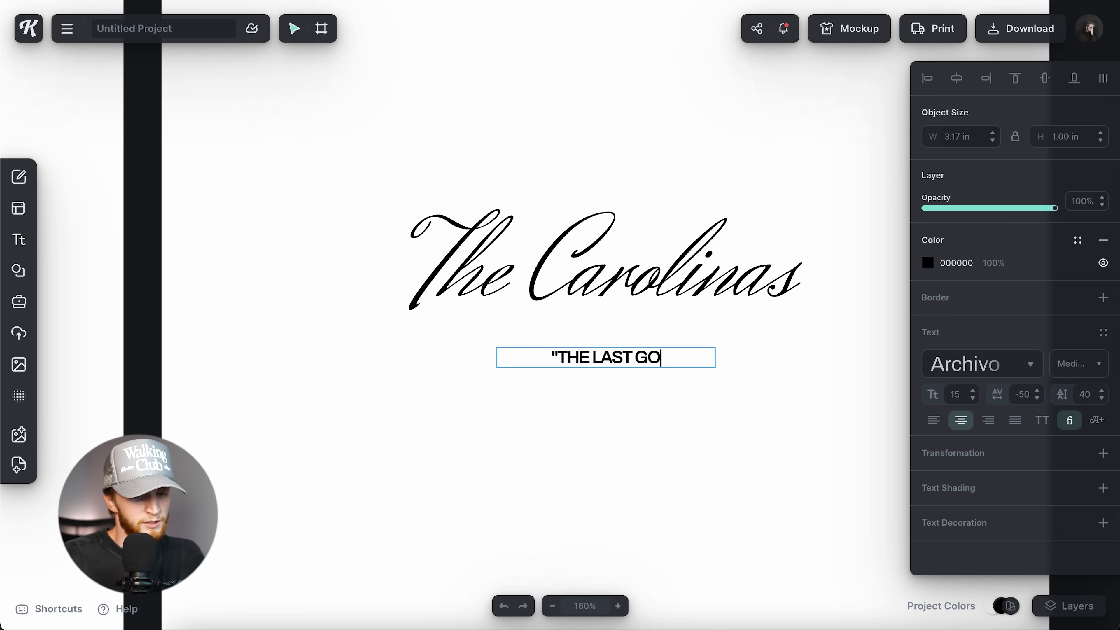
pyautogui.write('OD YEAR"')
pyautogui.click(603, 409)
pyautogui.moveTo(618, 356); pyautogui.dragTo(618, 332)
pyautogui.click(697, 419)
# Enlarge the "THE LAST GOOD YEAR" line to font size 20, about 4.15 in wide, and center it below The Carolinas
pyautogui.scroll(-5, 697, 420)
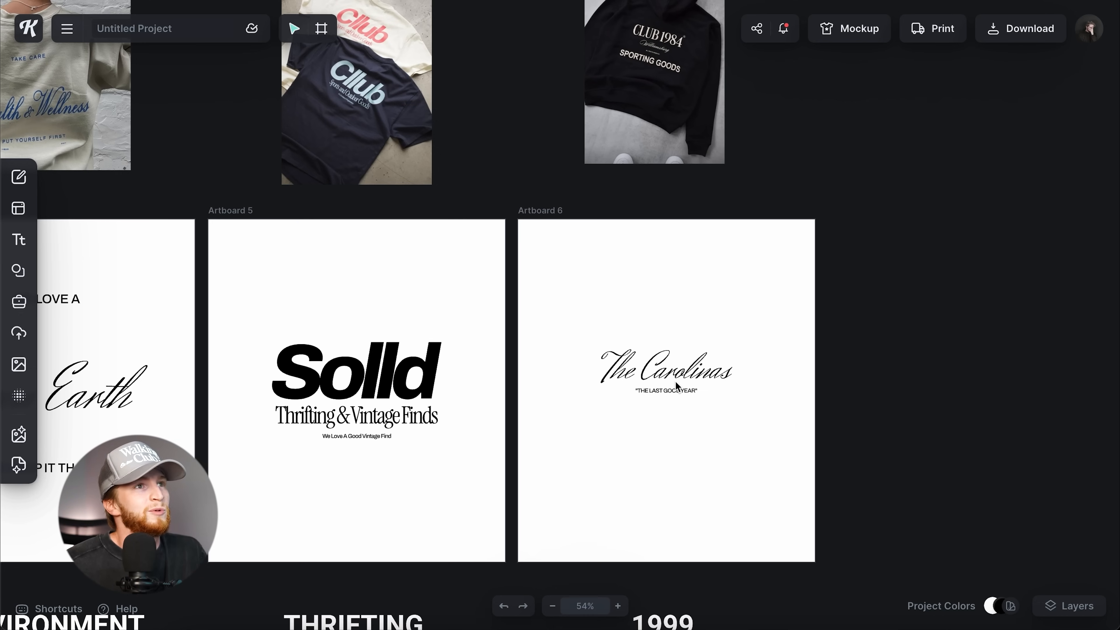
pyautogui.scroll(-1, 685, 395)
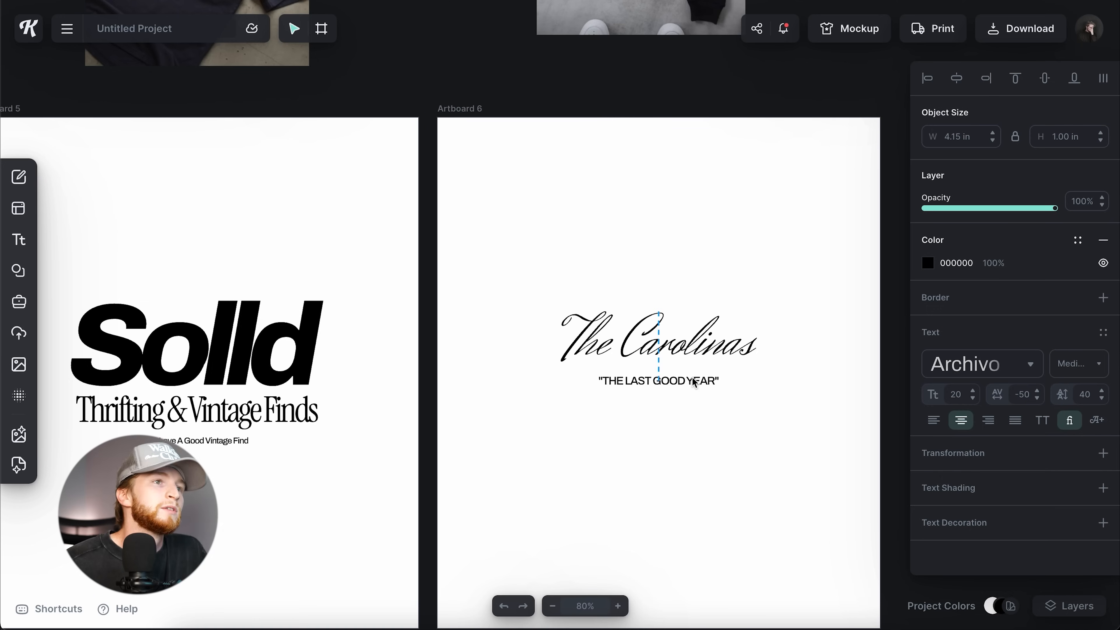
pyautogui.click(766, 416)
# Duplicate the "THE LAST GOOD YEAR" line and place the copy centered a short distance below the original
pyautogui.scroll(3, 655, 224)
pyautogui.scroll(-4, 699, 385)
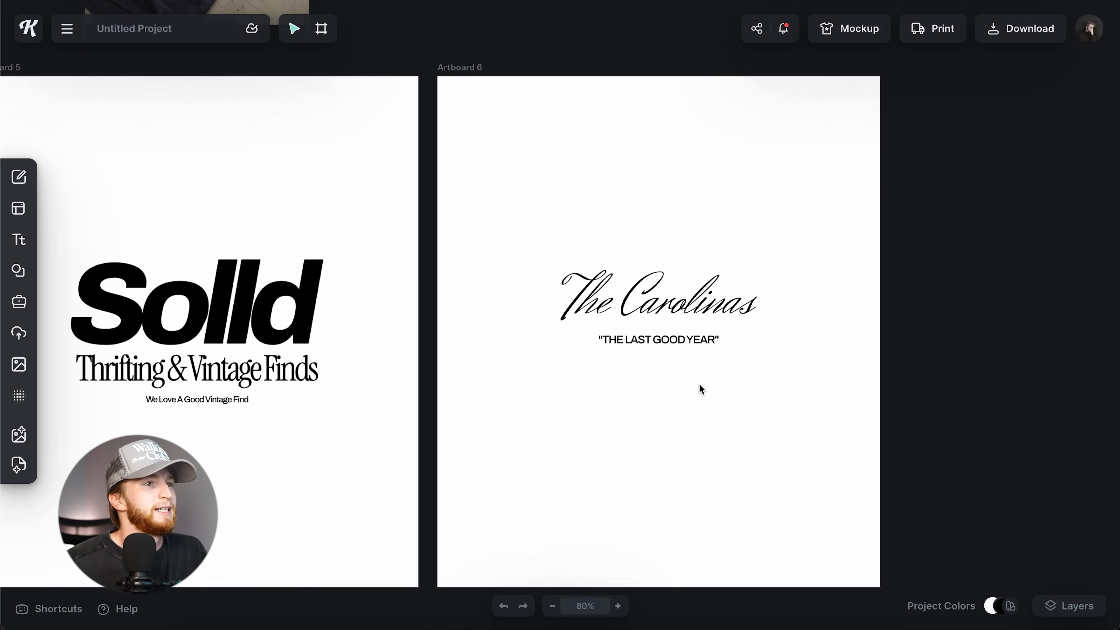
pyautogui.moveTo(660, 370); pyautogui.dragTo(660, 390)
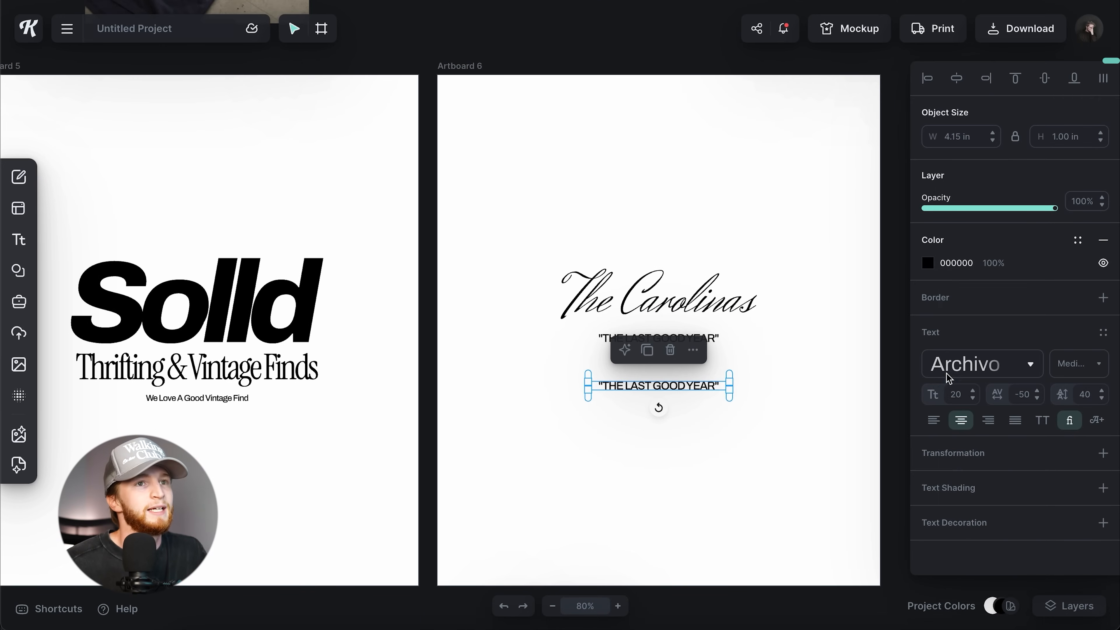
# Set the lower "THE LAST GOOD YEAR" line in the Roboto typeface with Bold weight
pyautogui.click(946, 372)
pyautogui.click(774, 546)
pyautogui.click(702, 490)
pyautogui.click(711, 386)
pyautogui.click(1107, 369)
pyautogui.click(1061, 517)
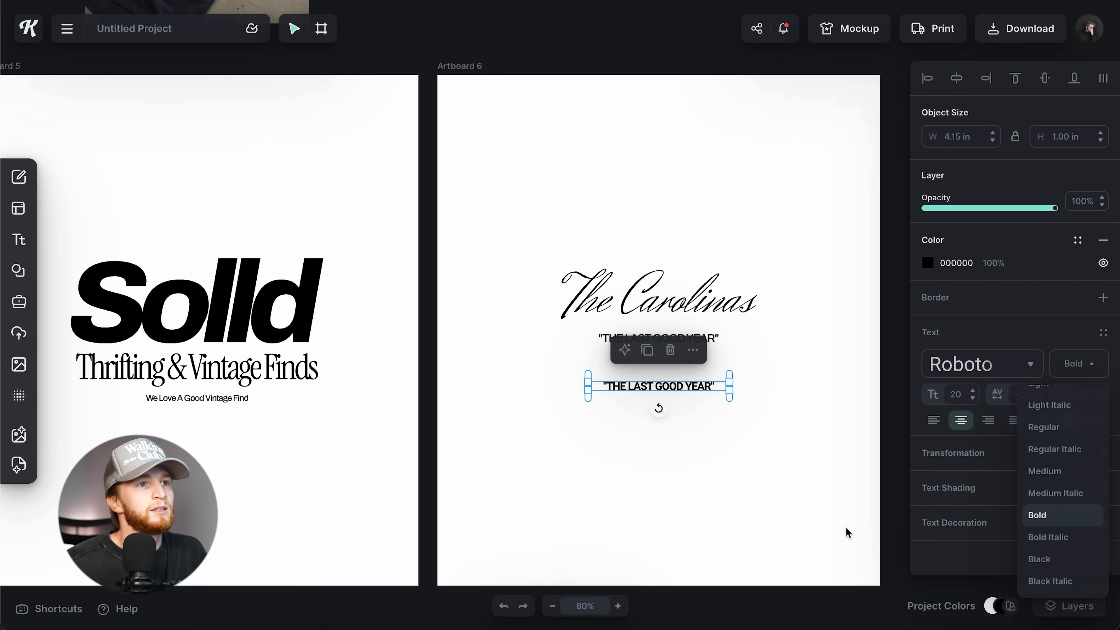
pyautogui.click(814, 515)
pyautogui.scroll(4, 813, 515)
pyautogui.scroll(-7, 813, 515)
pyautogui.scroll(4, 794, 490)
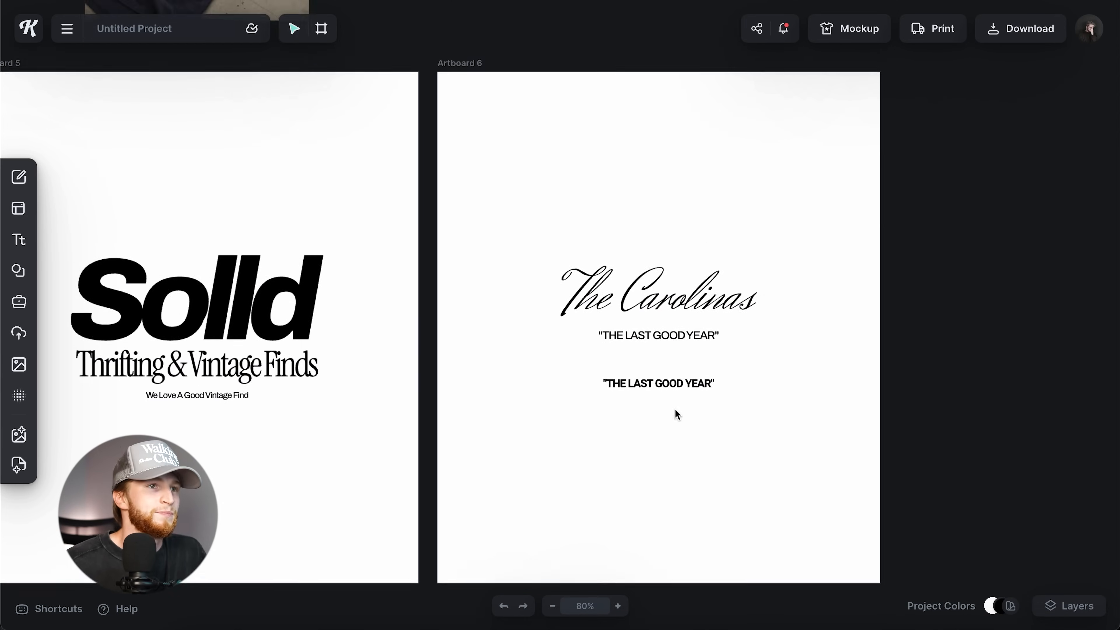
pyautogui.scroll(-2, 673, 397)
pyautogui.doubleClick(669, 302)
pyautogui.write('NINETIES CLUB')
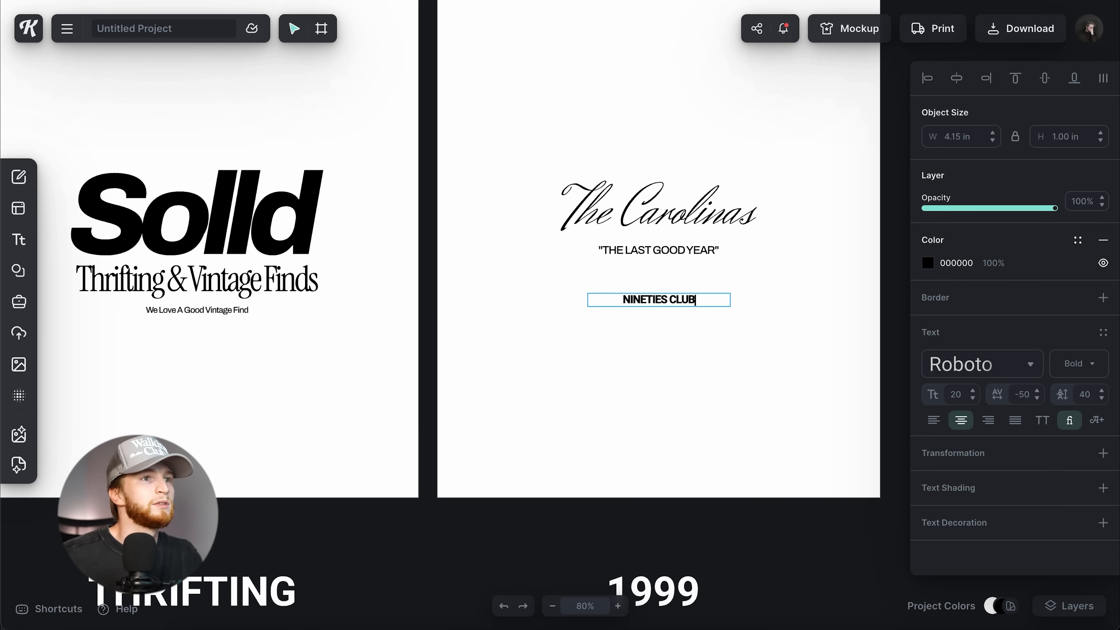
pyautogui.press('Escape')
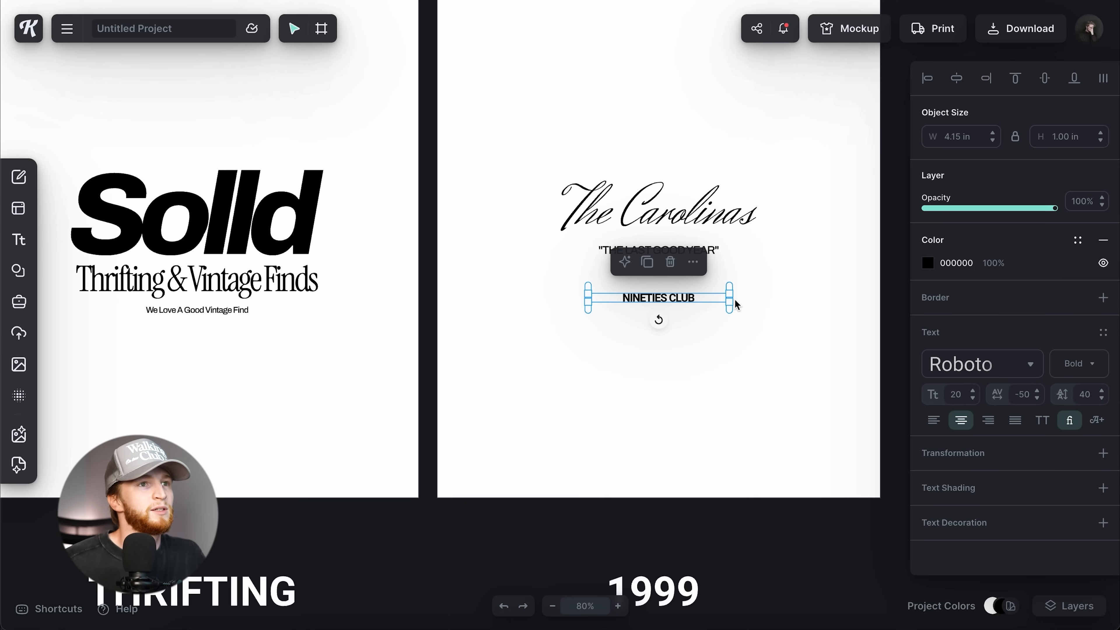
pyautogui.moveTo(732, 298); pyautogui.dragTo(706, 299)
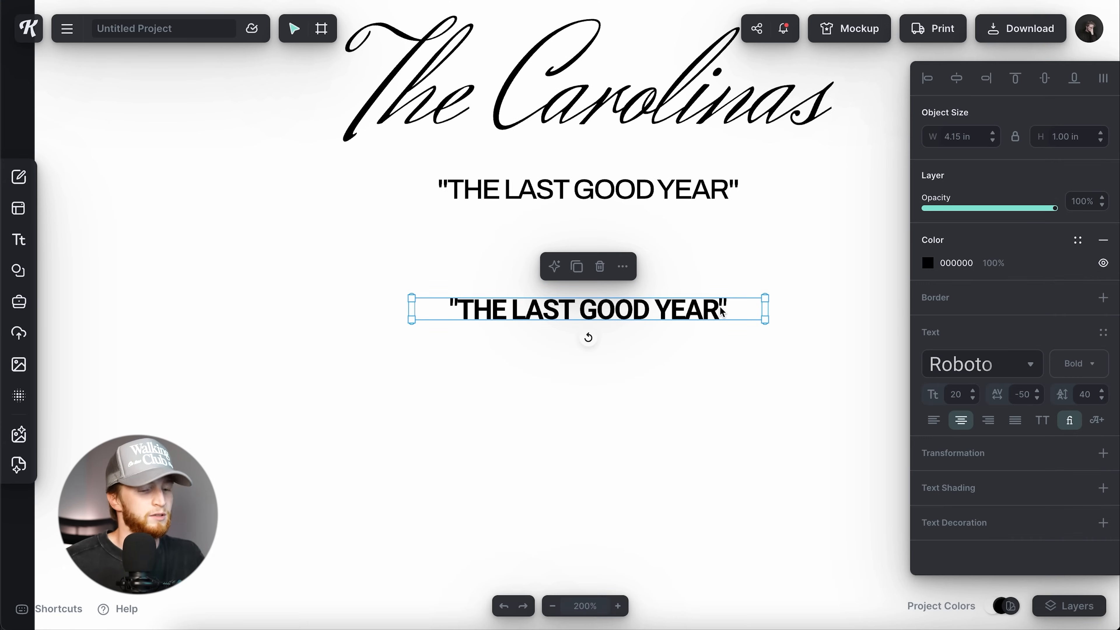
# Reword the lower bold line as NINETIES CLUB and set its letter spacing to -30
pyautogui.hscroll(-1, 720, 308)
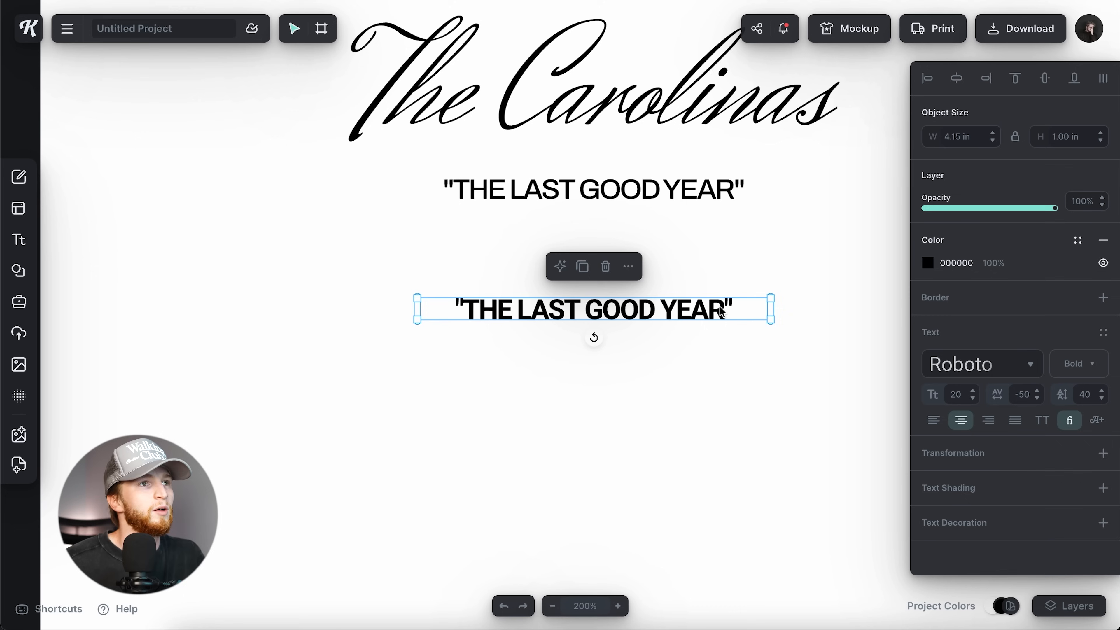
pyautogui.write('NINETIES CLUB')
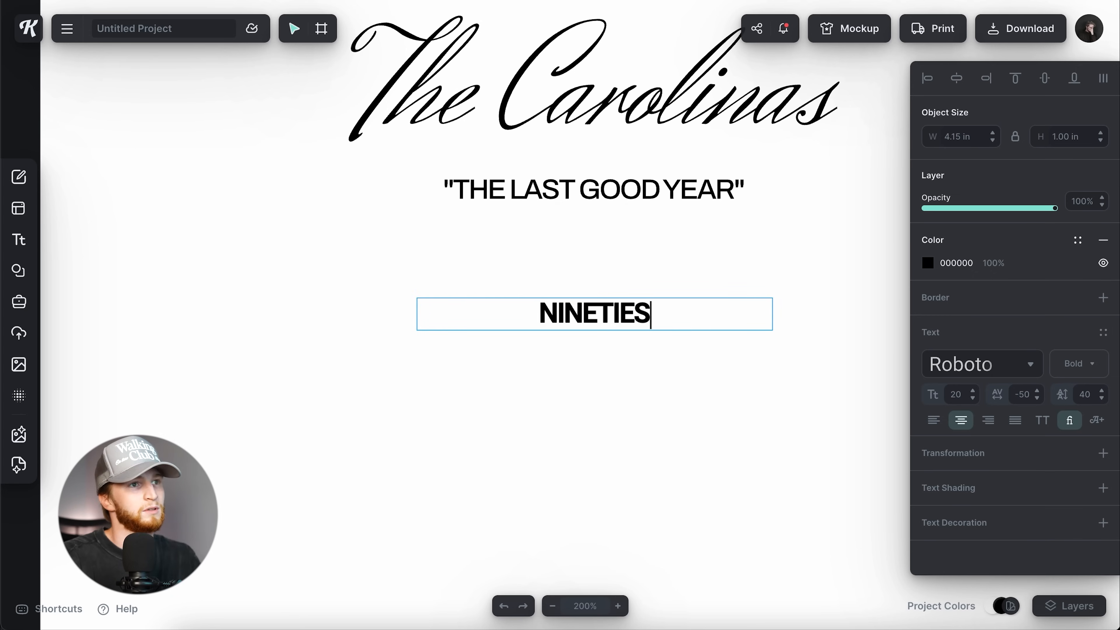
pyautogui.hotkey('ctrl', 'a')
pyautogui.click(1024, 397)
pyautogui.write('-40')
pyautogui.press('Return')
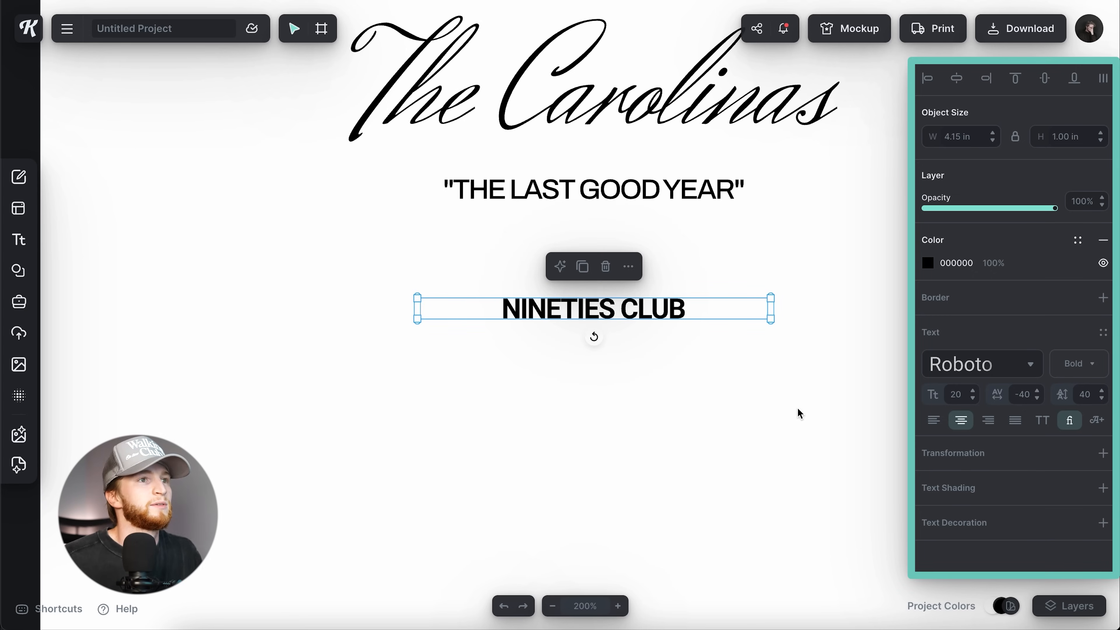
pyautogui.write('-30')
pyautogui.press('Return')
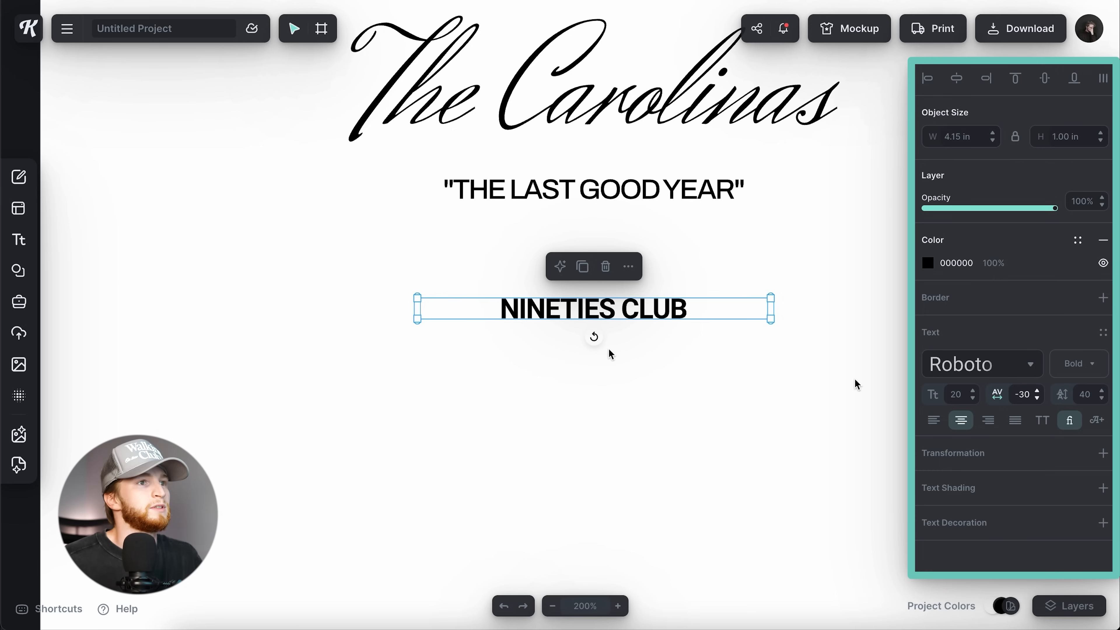
# Enlarge NINETIES CLUB to font size 48, about 5.71 in wide, keeping it centered below the quoted line
pyautogui.click(715, 405)
pyautogui.click(664, 314)
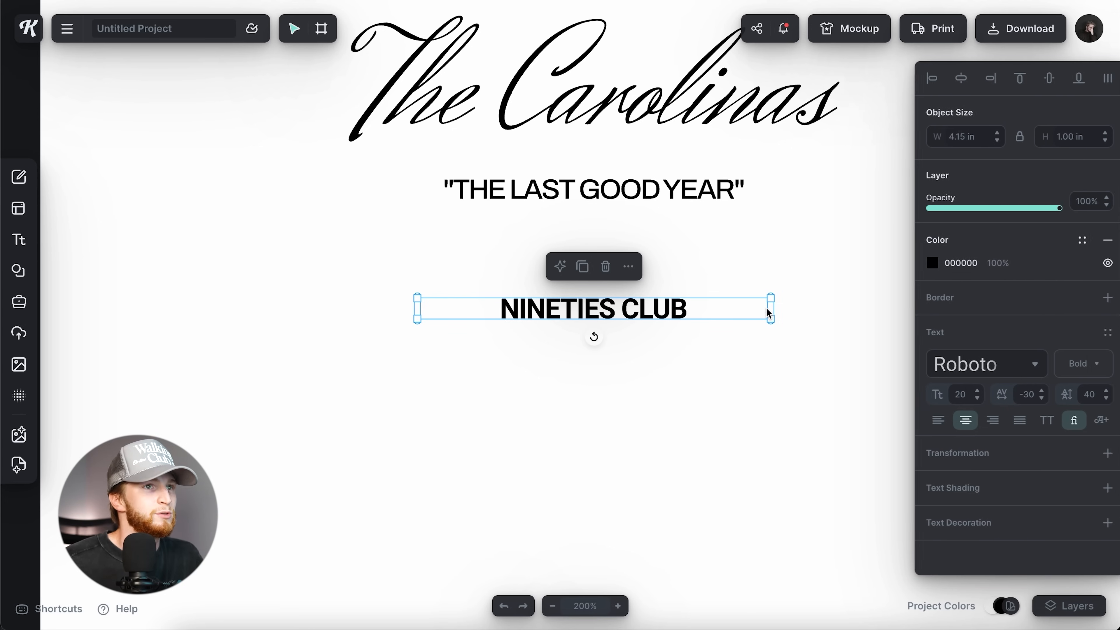
pyautogui.moveTo(771, 318); pyautogui.dragTo(779, 397)
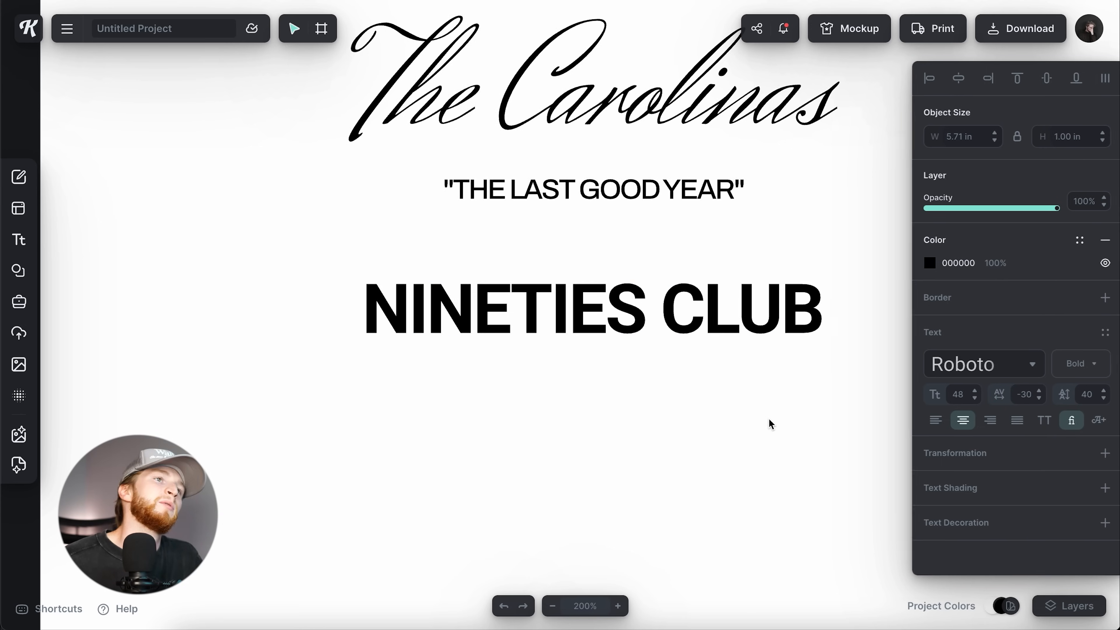
pyautogui.click(769, 421)
pyautogui.scroll(-5, 767, 419)
pyautogui.scroll(-10, 769, 423)
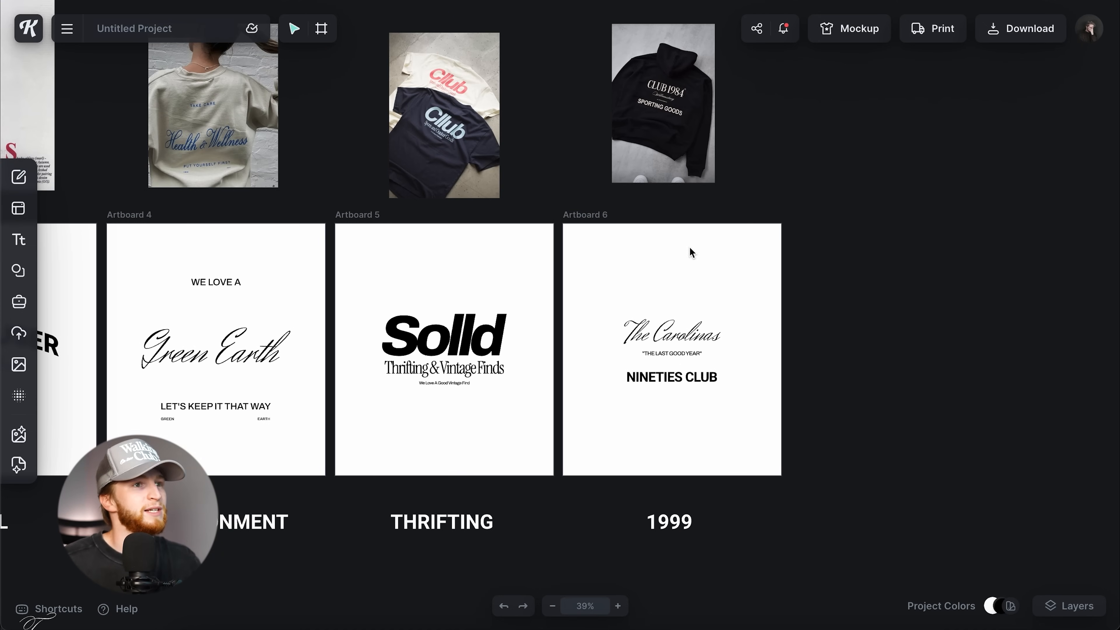
# Enlarge NINETIES CLUB further and shrink the "THE LAST GOOD YEAR" line above it to font size 14, about 2.86 in wide
pyautogui.click(707, 374)
pyautogui.moveTo(723, 382); pyautogui.dragTo(686, 370)
pyautogui.click(692, 374)
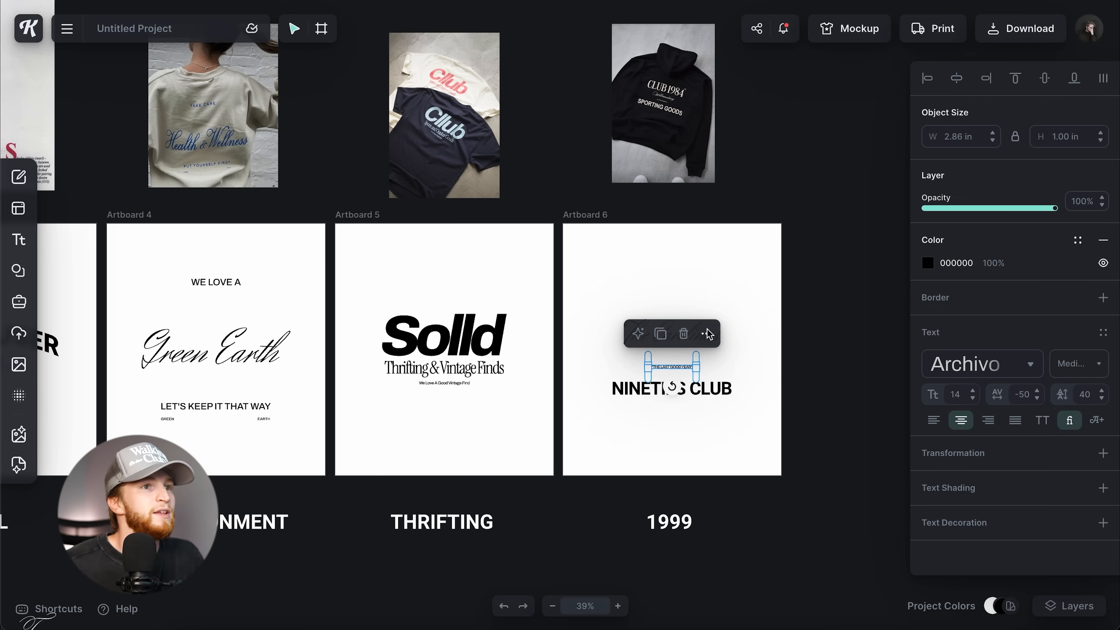
# Reduce The Carolinas to font size 68, about 4.52 in wide, and stack it and the quoted line closely above NINETIES CLUB, centered
pyautogui.click(734, 295)
pyautogui.click(701, 340)
pyautogui.moveTo(720, 346); pyautogui.dragTo(682, 353)
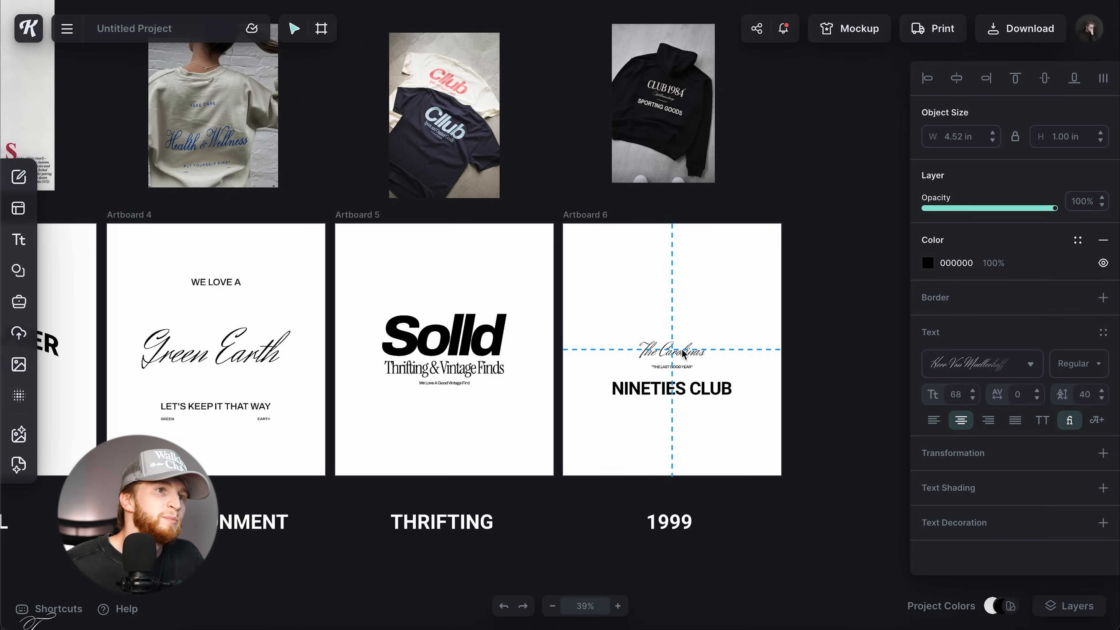
pyautogui.moveTo(683, 368); pyautogui.dragTo(683, 373)
pyautogui.click(740, 326)
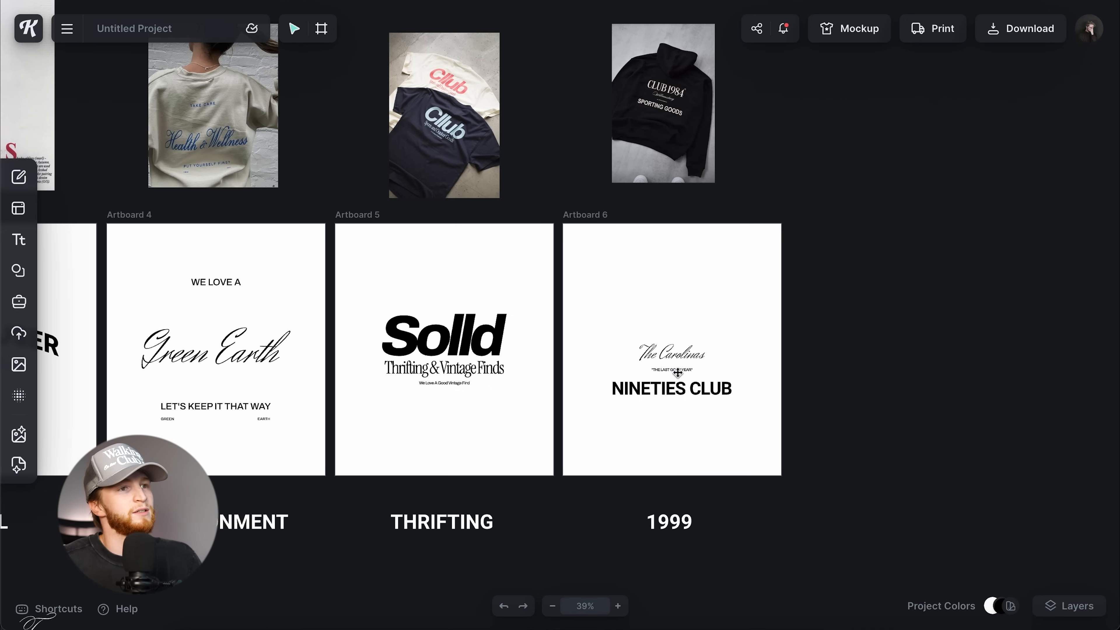
pyautogui.scroll(10, 677, 372)
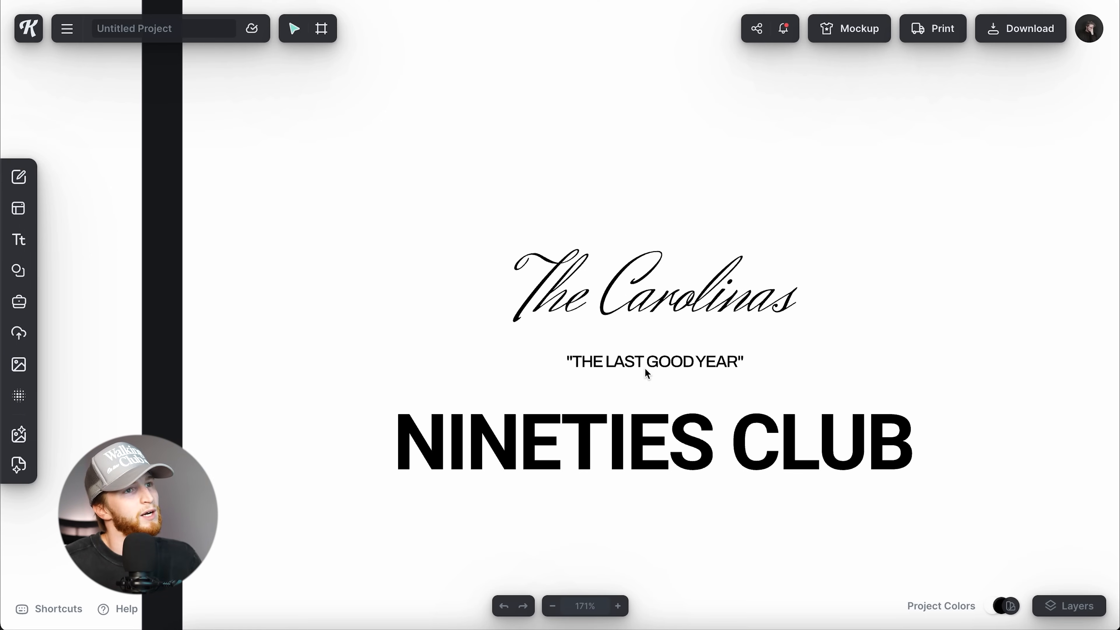
pyautogui.click(725, 365)
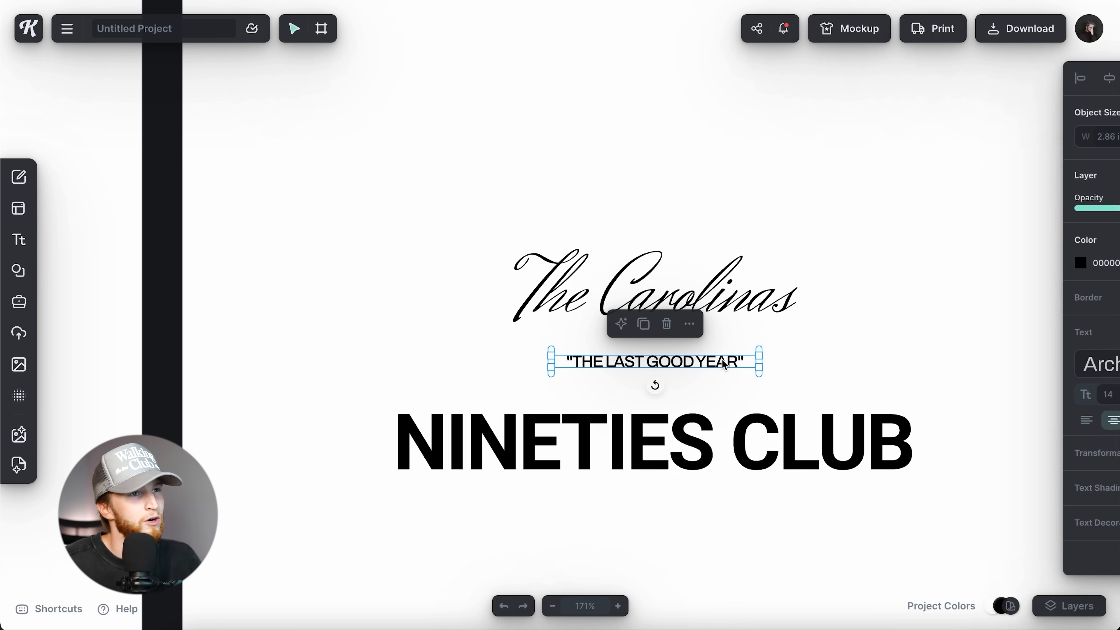
pyautogui.click(802, 328)
# Copy the "Thrifting & Vintage Finds" line from Artboard 5 above The Carolinas on Artboard 6 and reword it as CLUB 1999
pyautogui.scroll(-3, 794, 337)
pyautogui.scroll(-3, 794, 337)
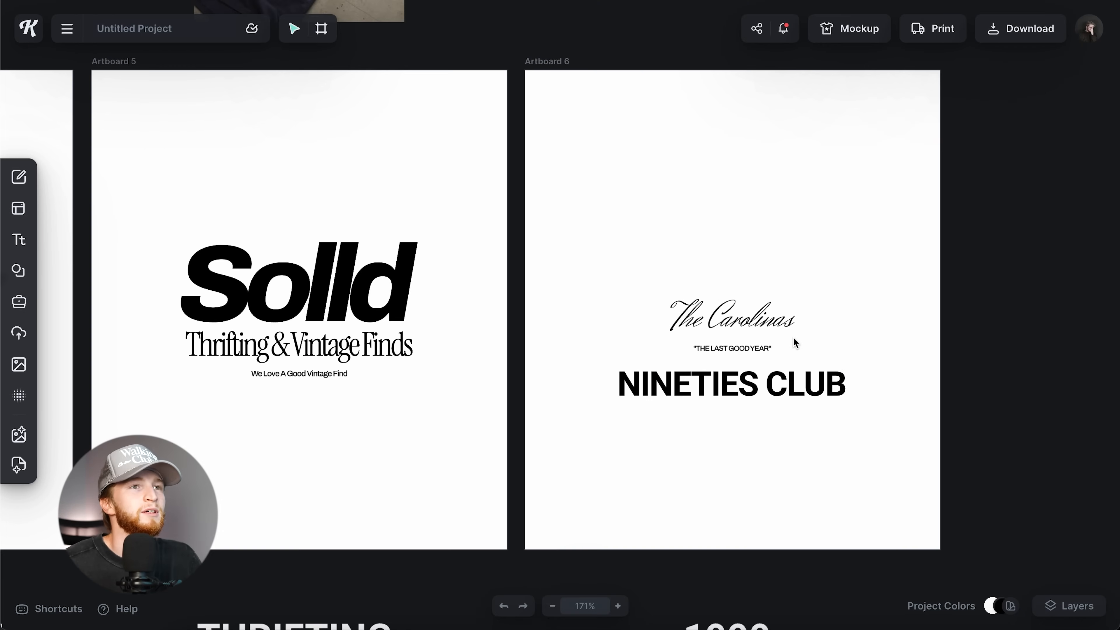
pyautogui.scroll(-3, 781, 342)
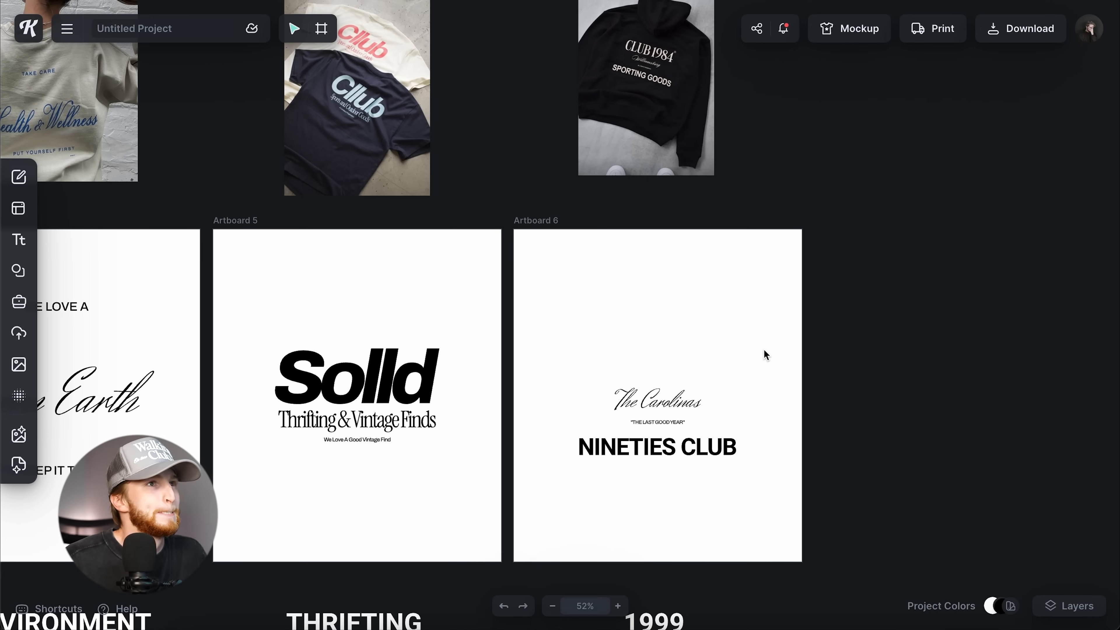
pyautogui.moveTo(401, 430); pyautogui.dragTo(703, 350)
pyautogui.doubleClick(673, 341)
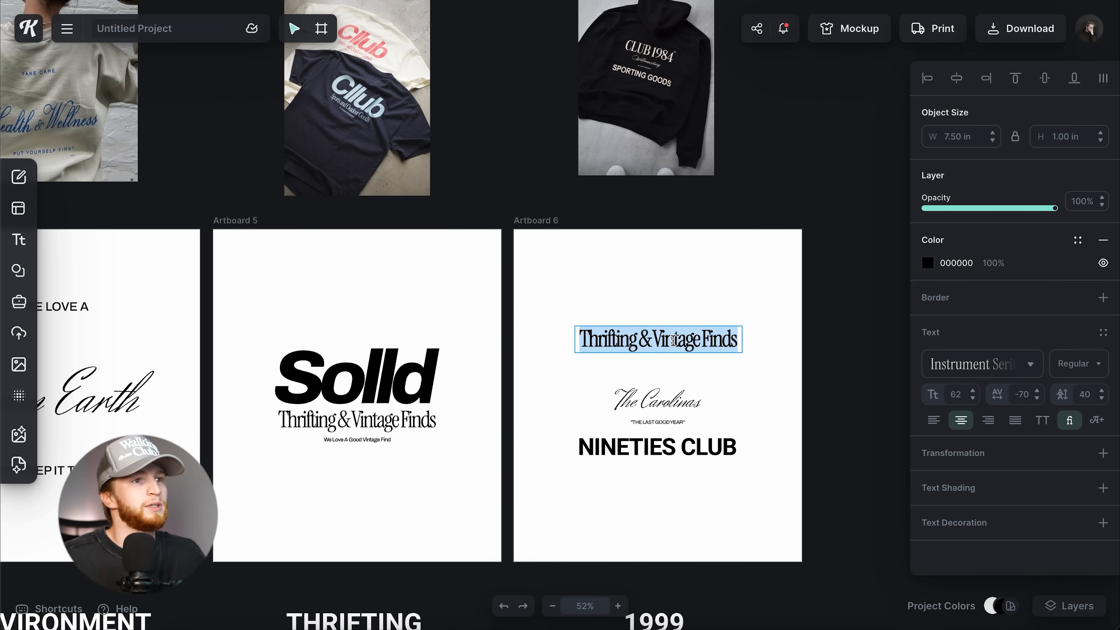
pyautogui.write('CL')
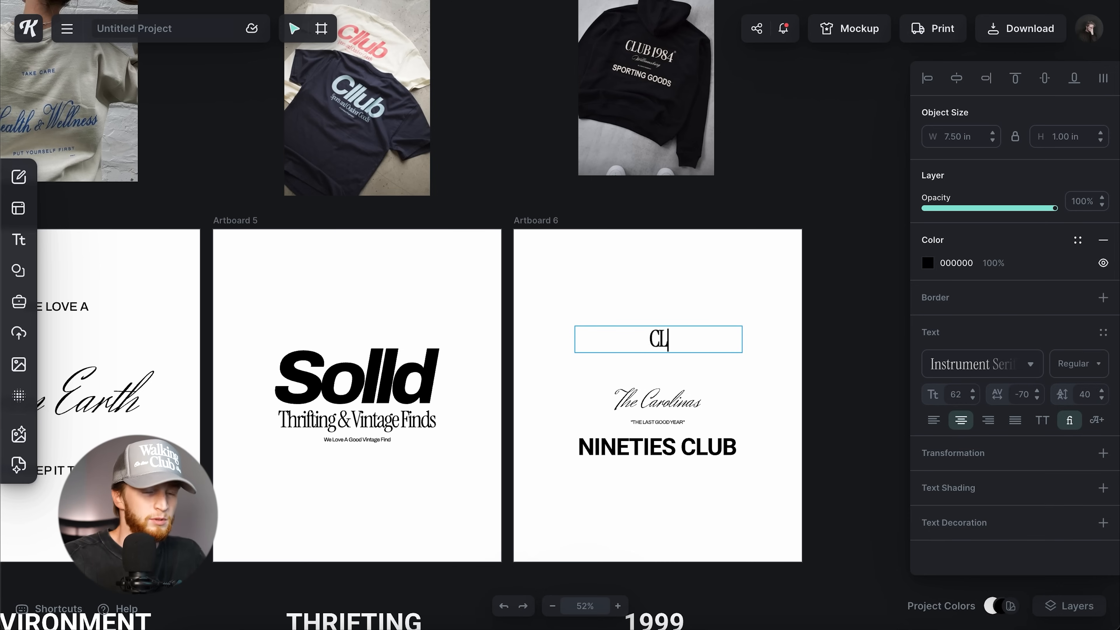
pyautogui.write('UB1999')
# Set the CLUB 1999 letter spacing to -50 and enlarge it to font size 117, about 7.06 in wide, centered just above The Carolinas
pyautogui.hotkey('ctrl', 'a')
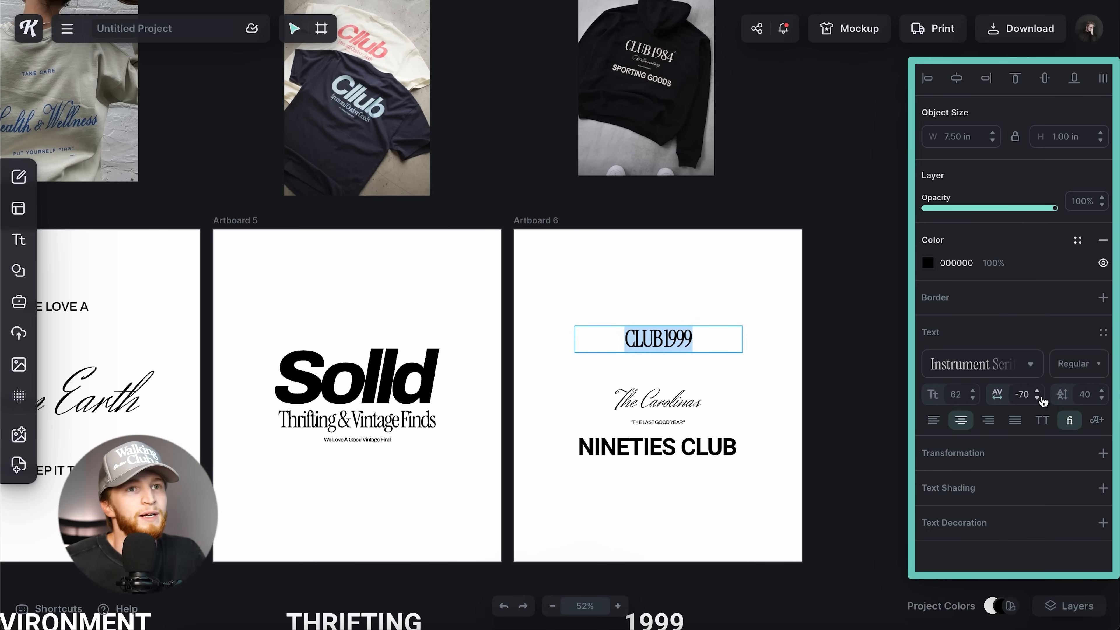
pyautogui.click(1033, 397)
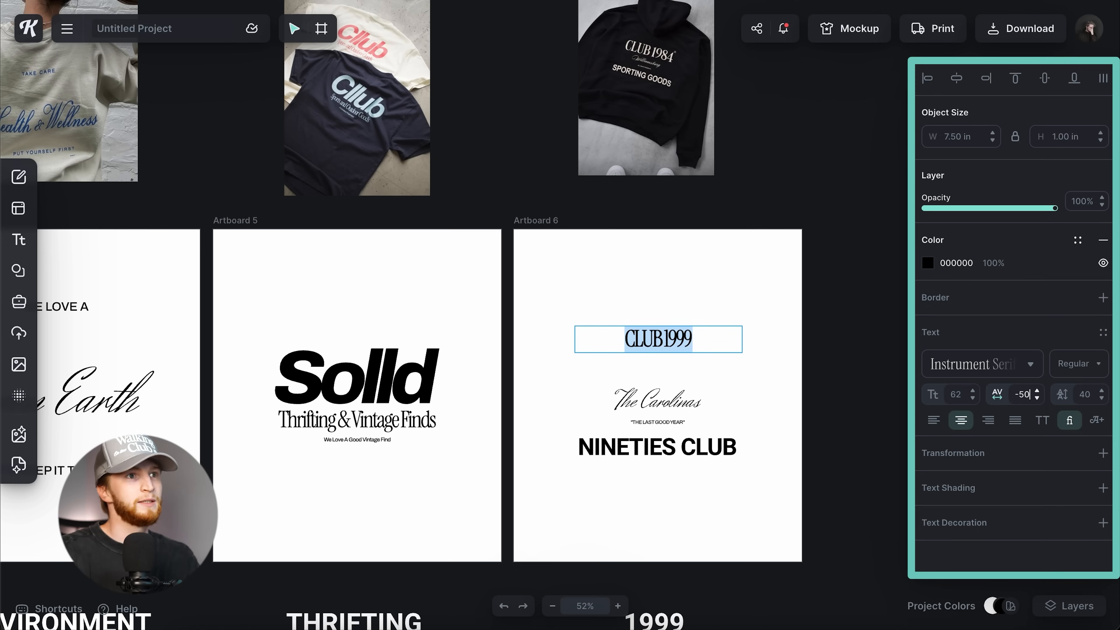
pyautogui.press('Return')
pyautogui.click(762, 388)
pyautogui.click(732, 344)
pyautogui.moveTo(742, 338); pyautogui.dragTo(739, 379)
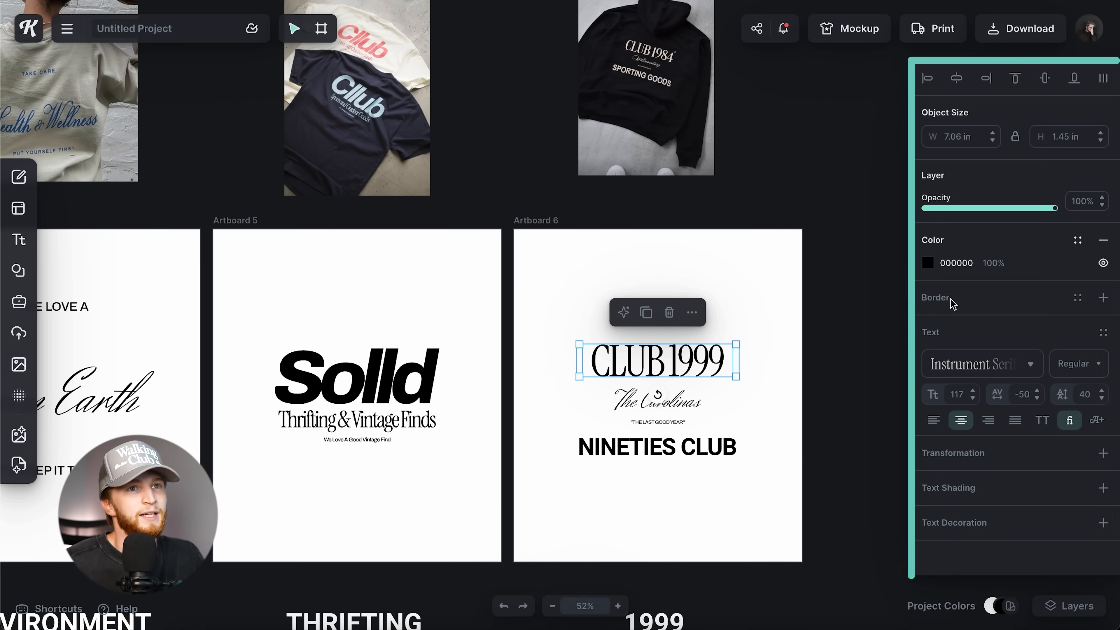
# Add the third text shading style to CLUB 1999 with an offset of 0 and an angle of -180°
pyautogui.click(1075, 365)
pyautogui.click(1044, 334)
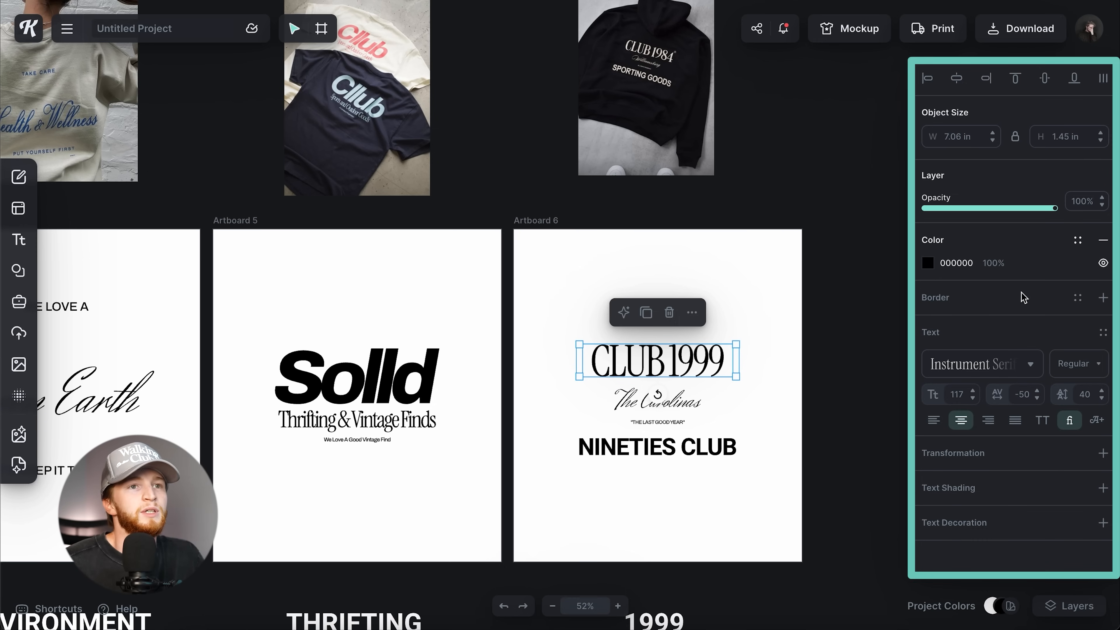
pyautogui.click(1011, 498)
pyautogui.click(1036, 525)
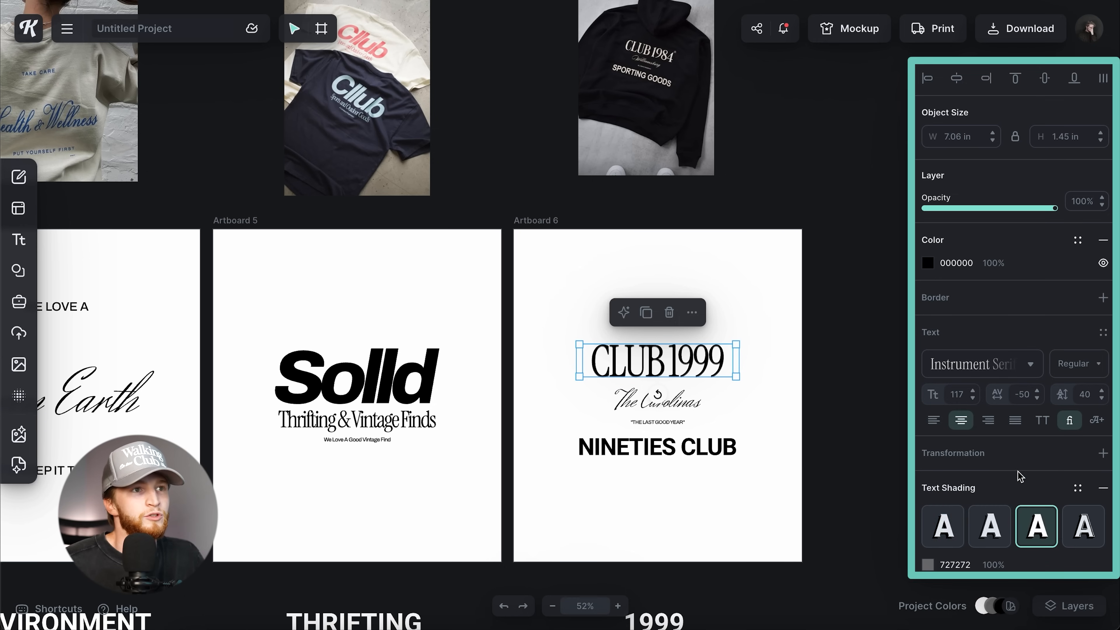
pyautogui.scroll(-3, 1020, 477)
pyautogui.moveTo(927, 434); pyautogui.dragTo(867, 428)
pyautogui.moveTo(956, 463); pyautogui.dragTo(863, 463)
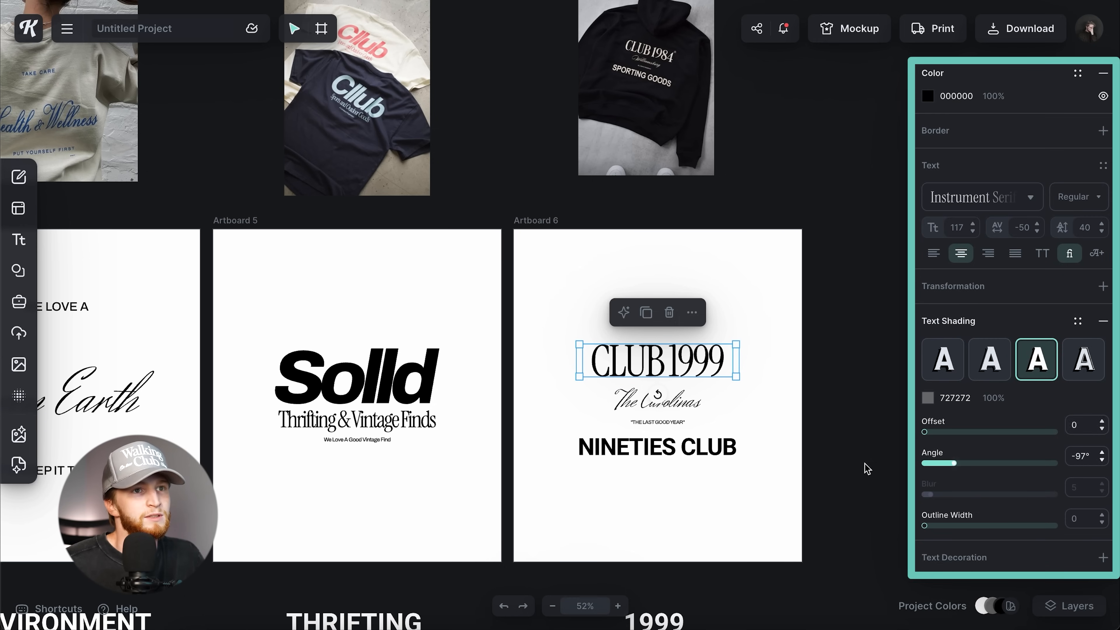
# Make the CLUB 1999 shading black and raise its outline width slightly to thicken the letters
pyautogui.click(927, 398)
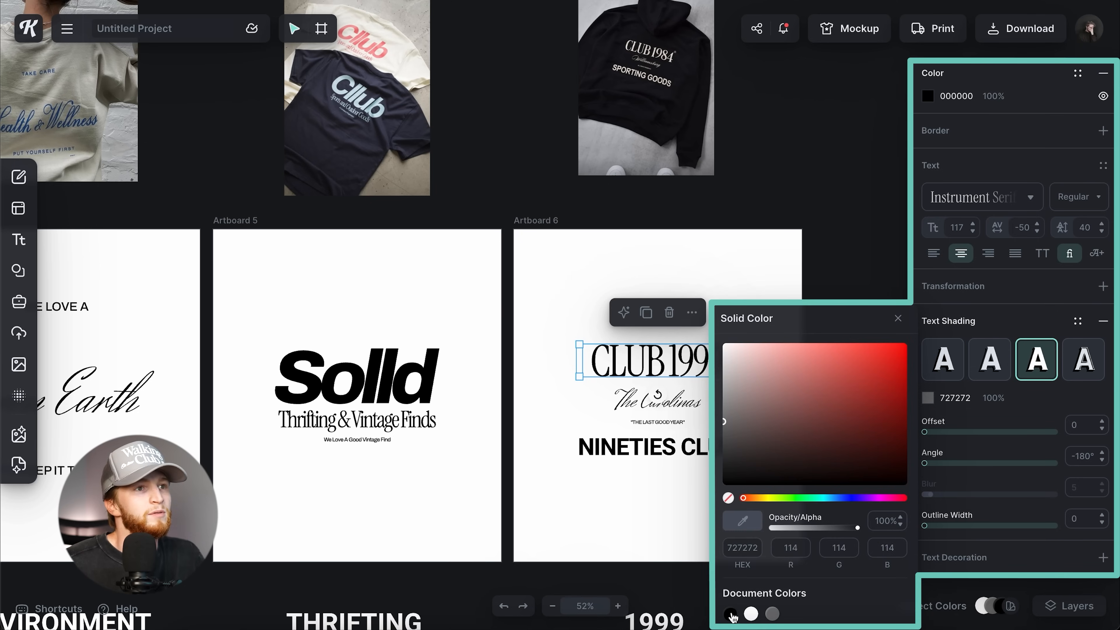
pyautogui.click(898, 318)
pyautogui.click(925, 526)
pyautogui.click(767, 436)
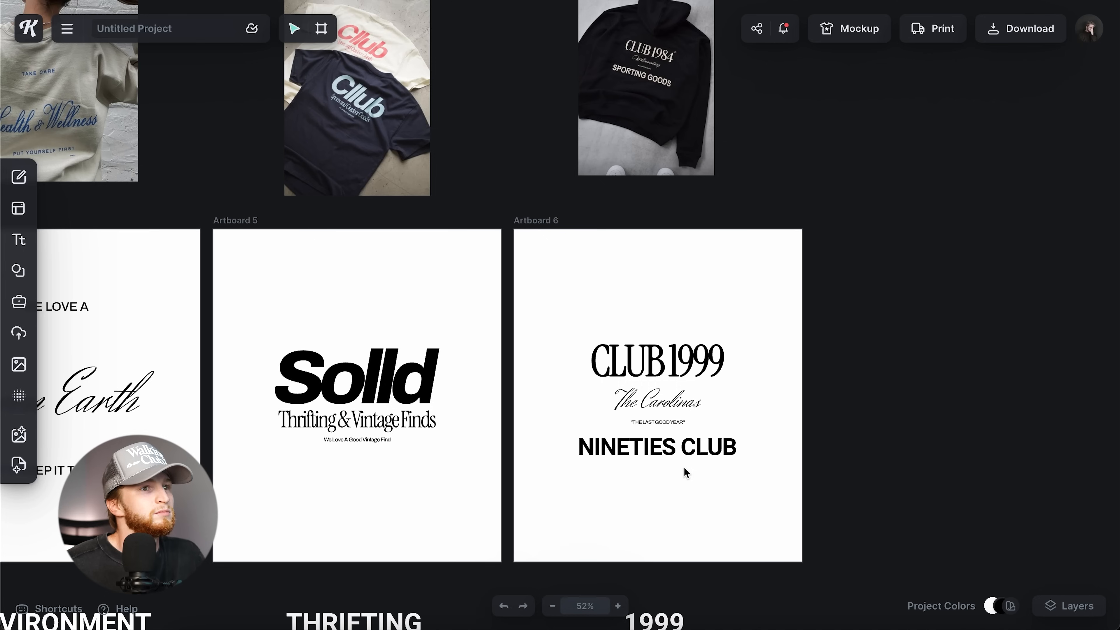
# Change The Carolinas to the Monsieur La Doulaise typeface and fit it on one line at font size 62, about 5.79 in wide
pyautogui.scroll(5, 687, 465)
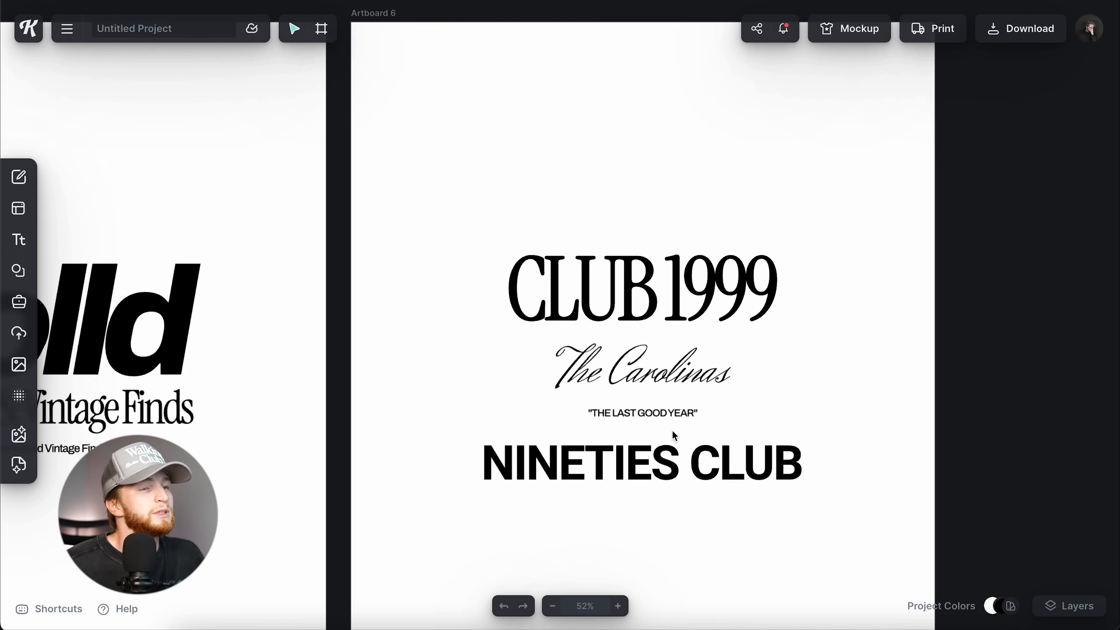
pyautogui.click(669, 348)
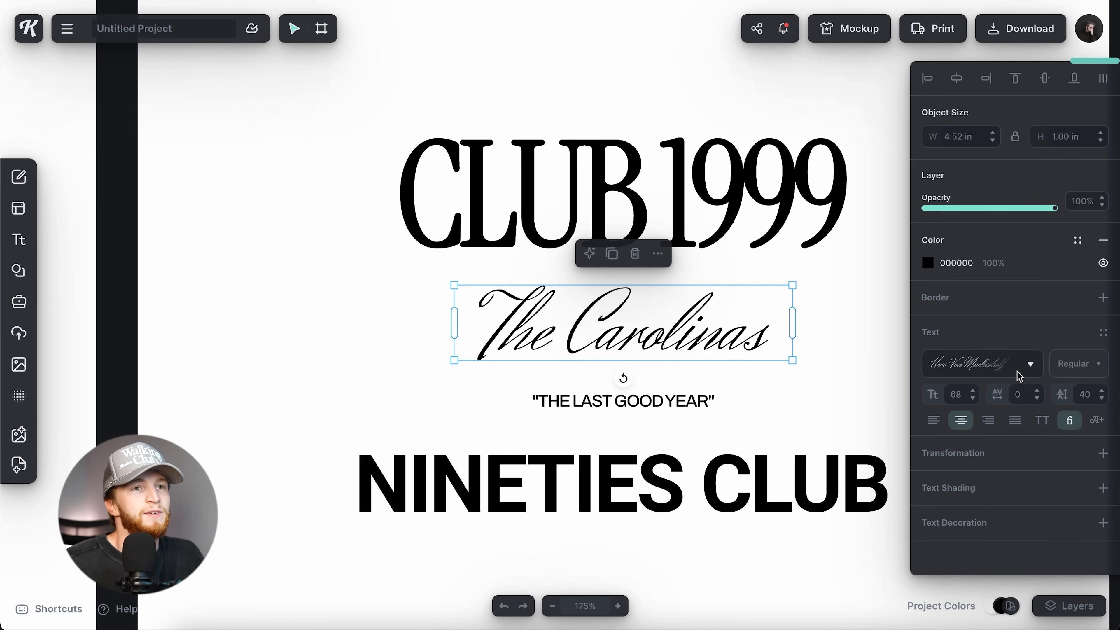
pyautogui.click(1019, 368)
pyautogui.scroll(-1, 820, 485)
pyautogui.click(831, 525)
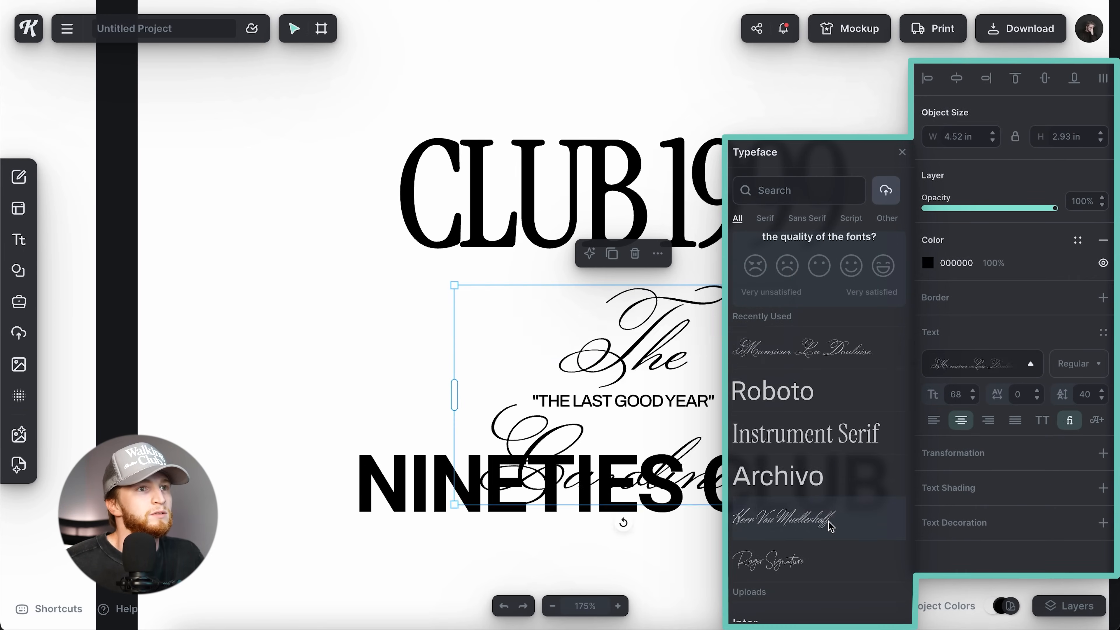
pyautogui.click(367, 355)
pyautogui.click(661, 366)
pyautogui.moveTo(793, 389); pyautogui.dragTo(847, 387)
# Reword the script line below CLUB 1999 as "North Carolina"
pyautogui.doubleClick(714, 366)
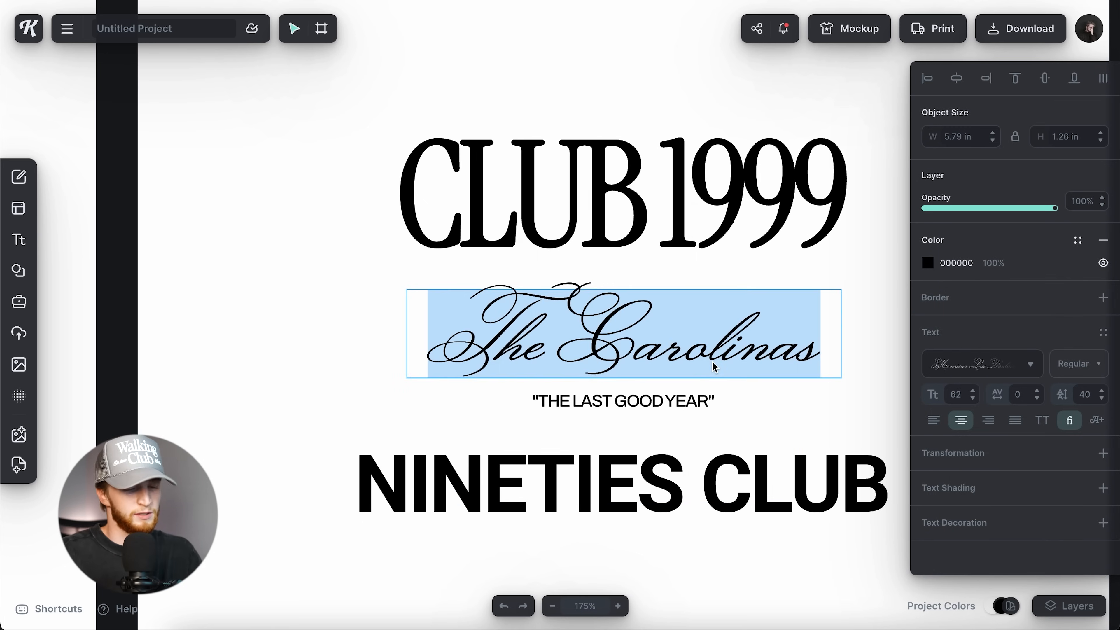
pyautogui.write('MRKH')
pyautogui.press('BackSpace')
pyautogui.press('BackSpace')
pyautogui.press('BackSpace')
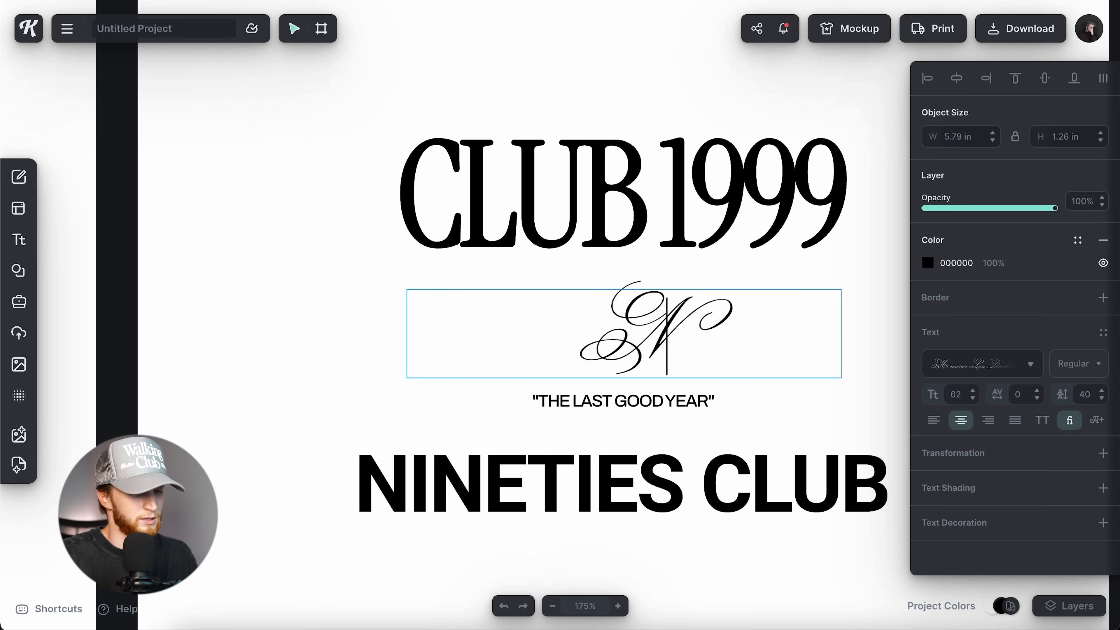
pyautogui.write('orth Carolina')
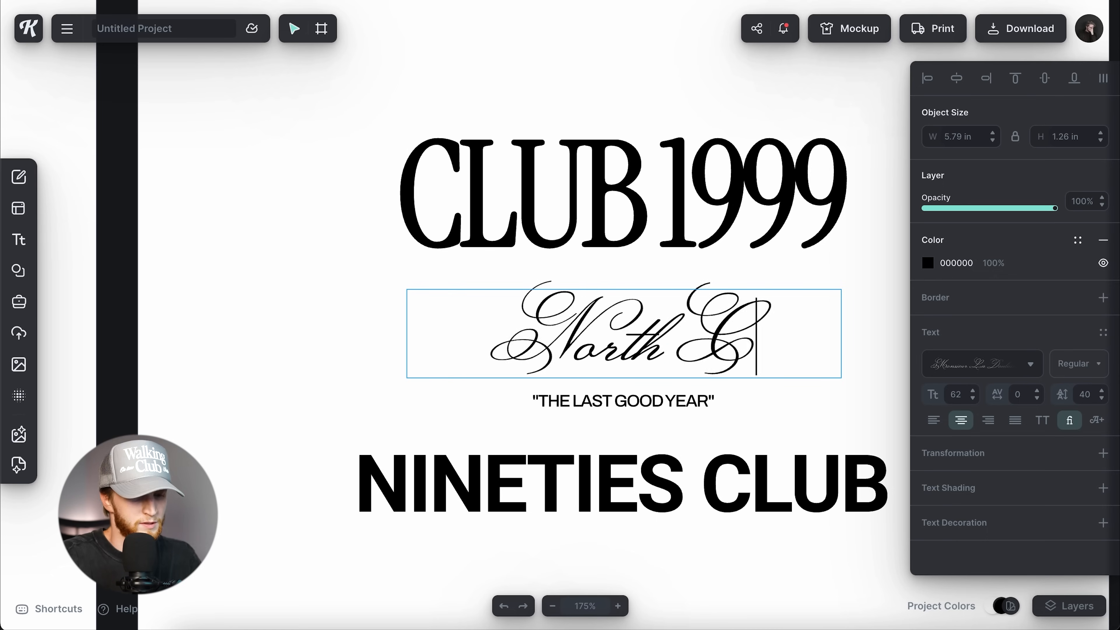